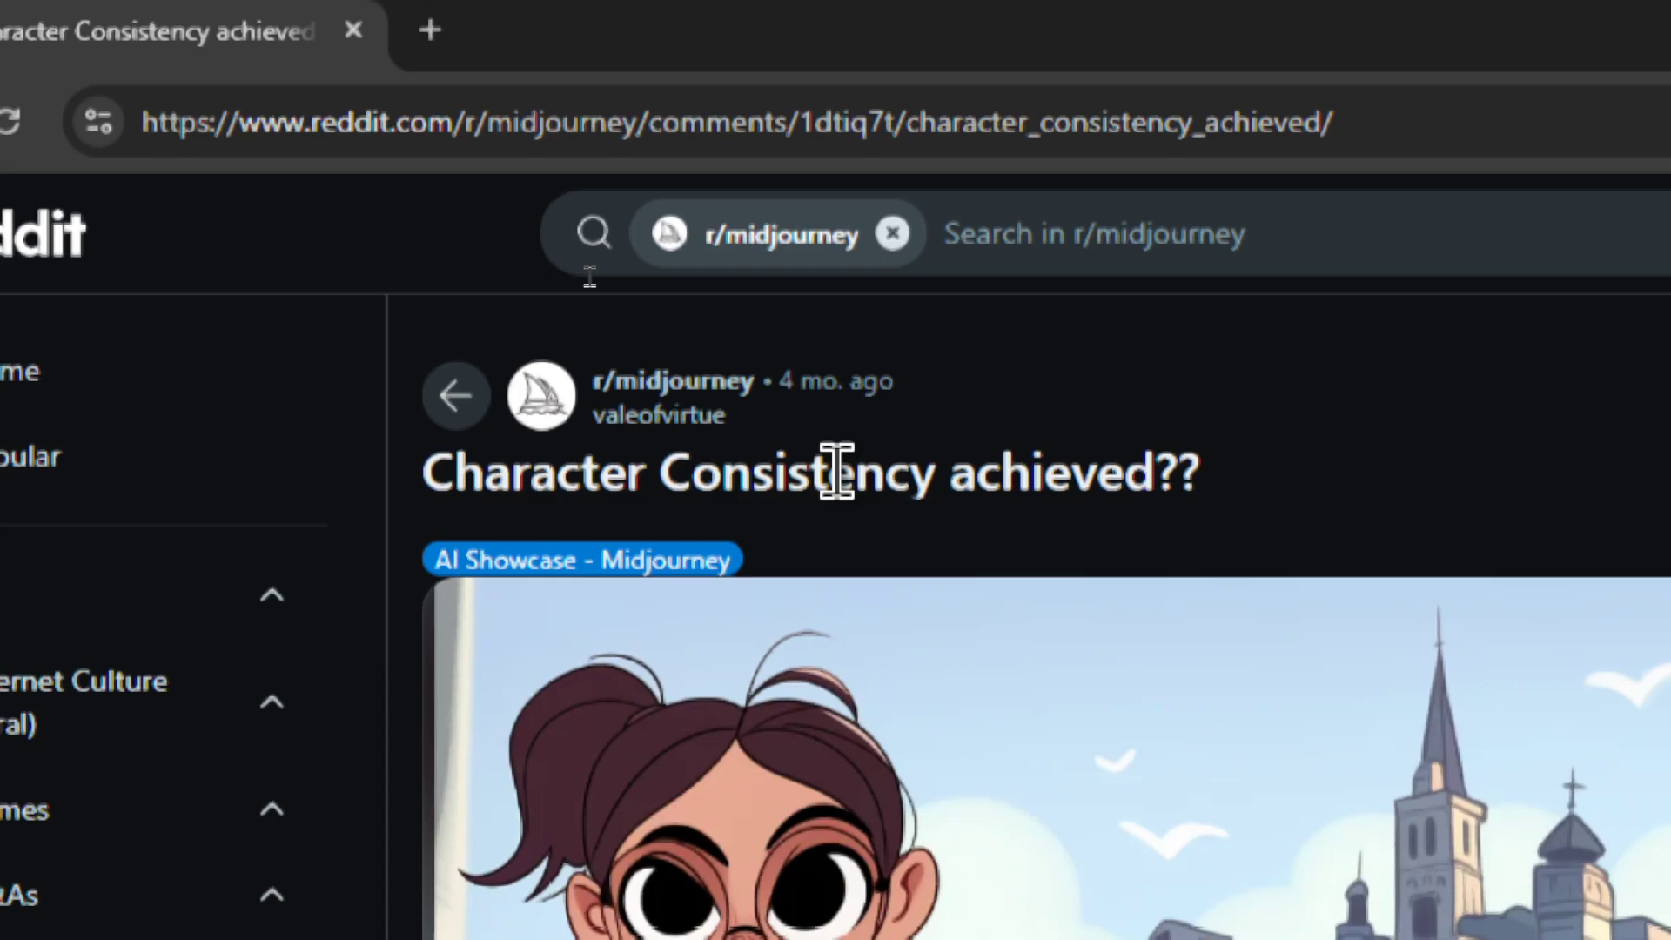
- Flip through the post's example images, then scroll down to the step-by-step character-sheet reply
scroll(837, 472, "down", 2)
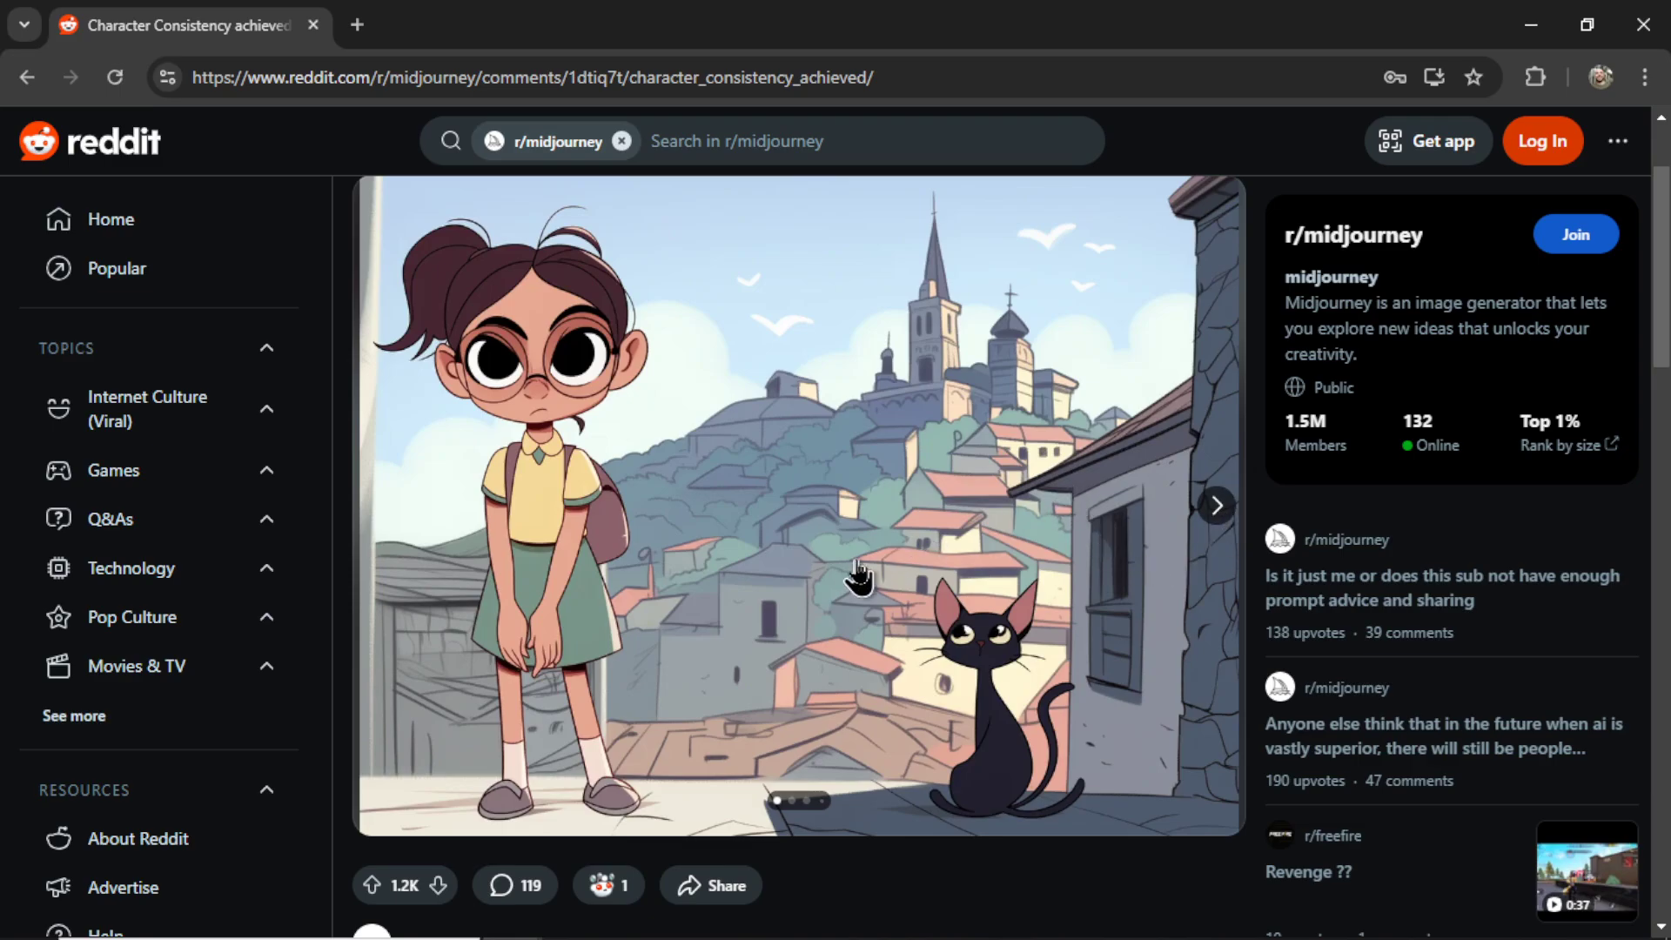
left_click(1217, 506)
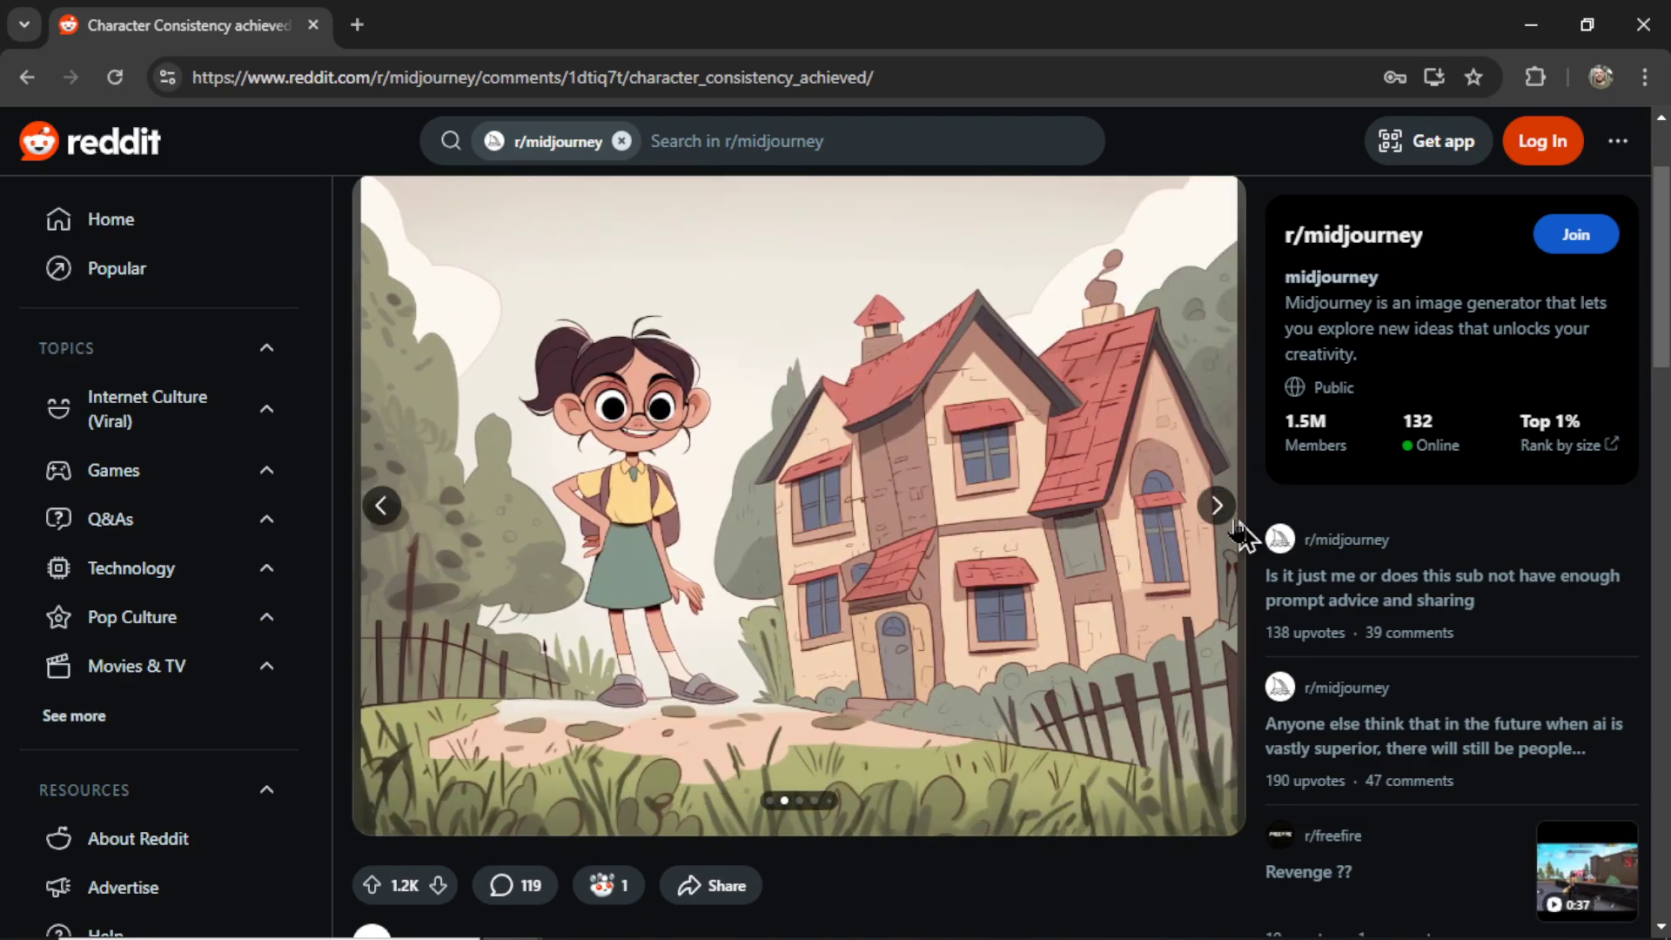
left_click(1214, 513)
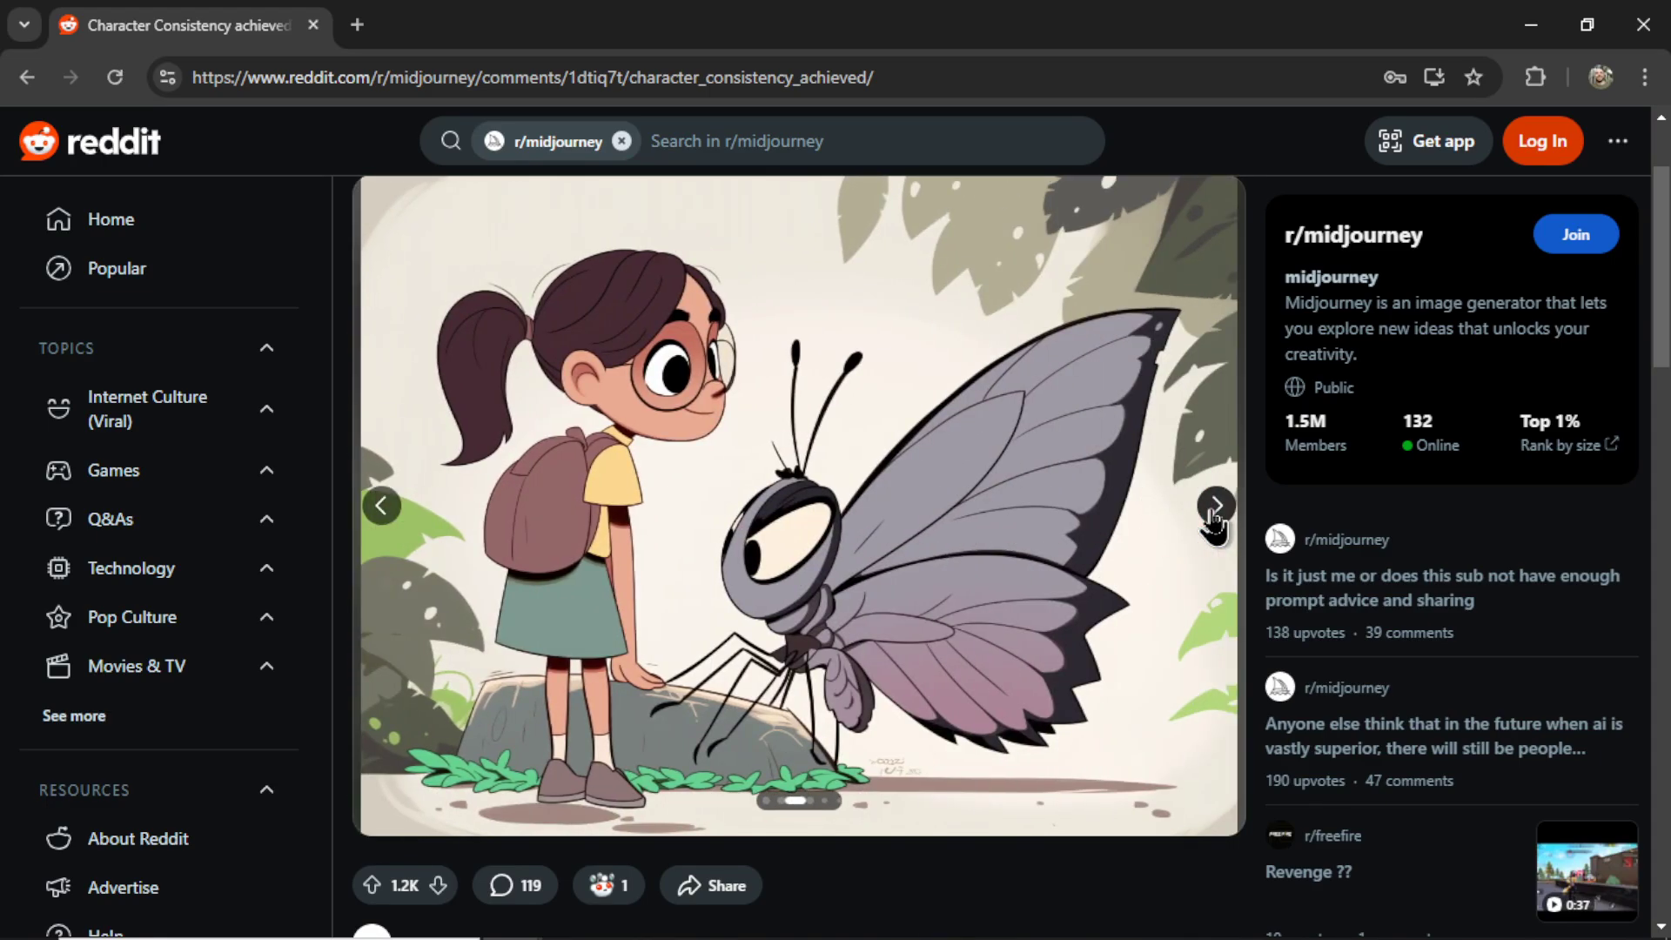
left_click(1215, 513)
left_click(1216, 506)
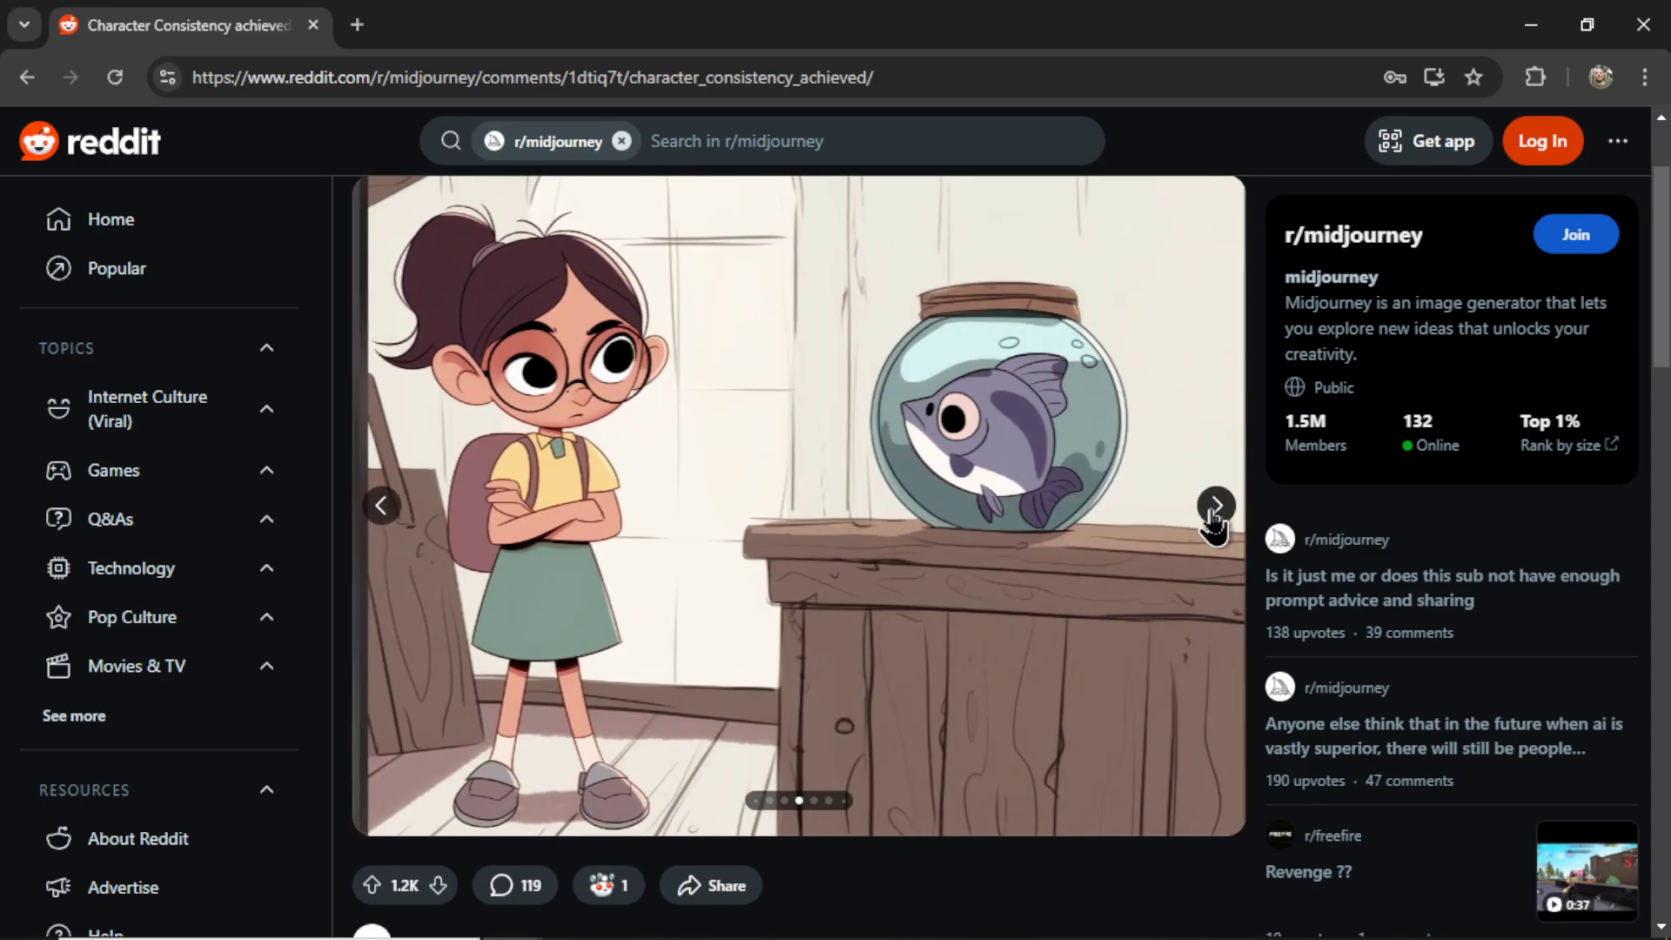
left_click(1216, 506)
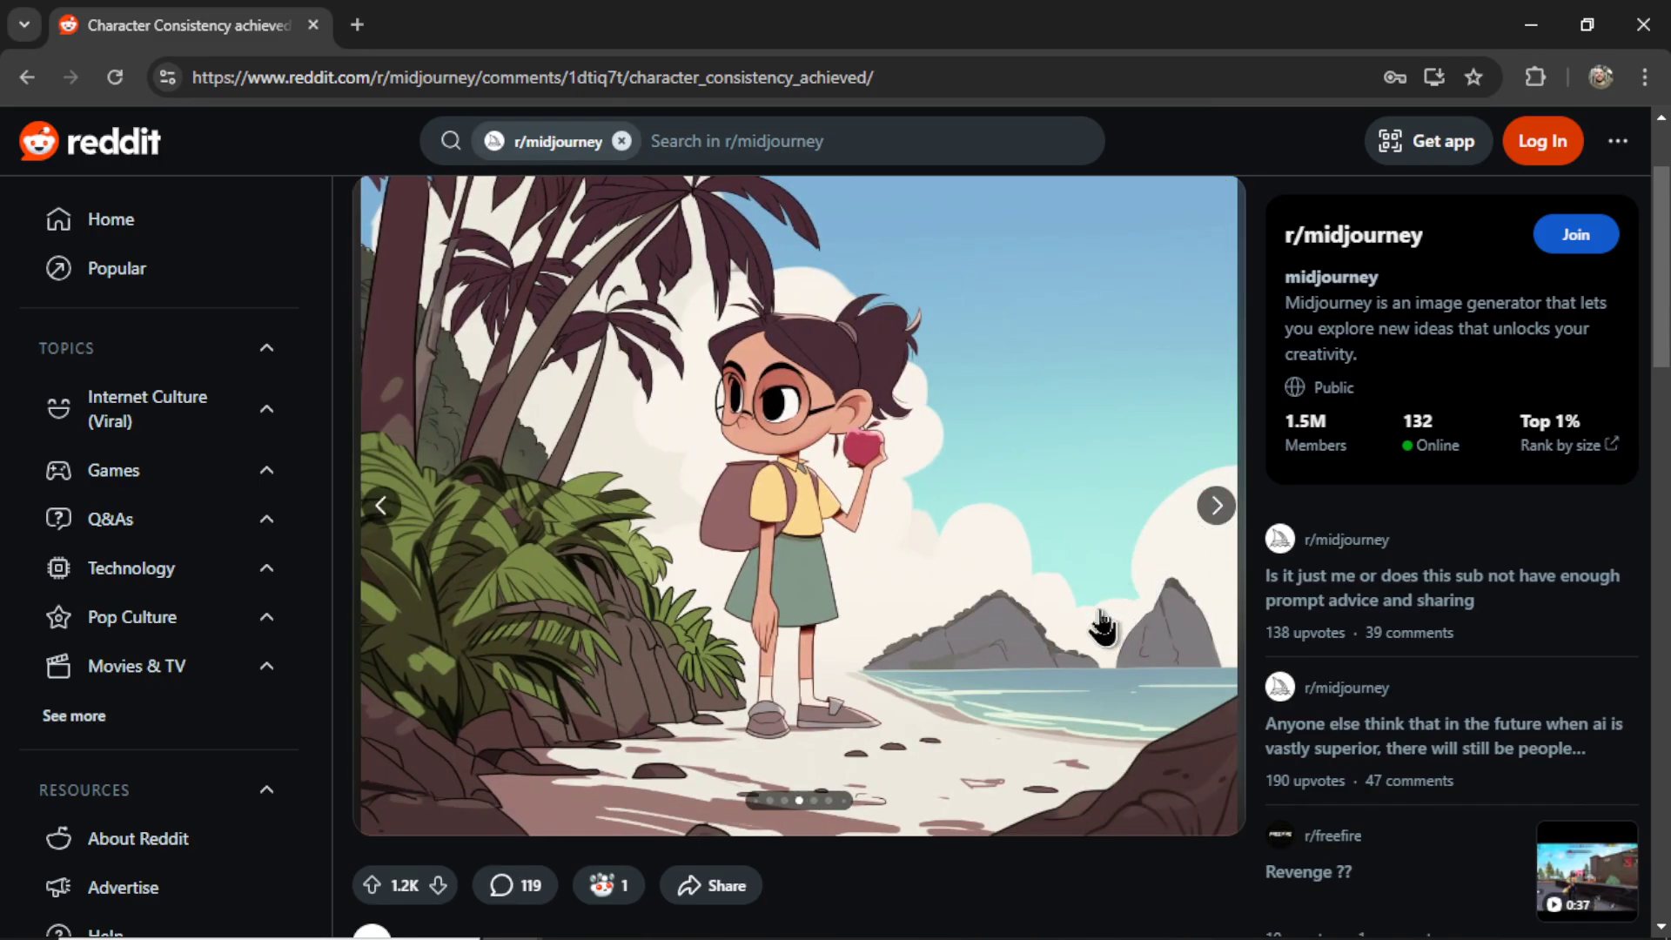
scroll(946, 515, "down", 10)
scroll(948, 522, "down", 4)
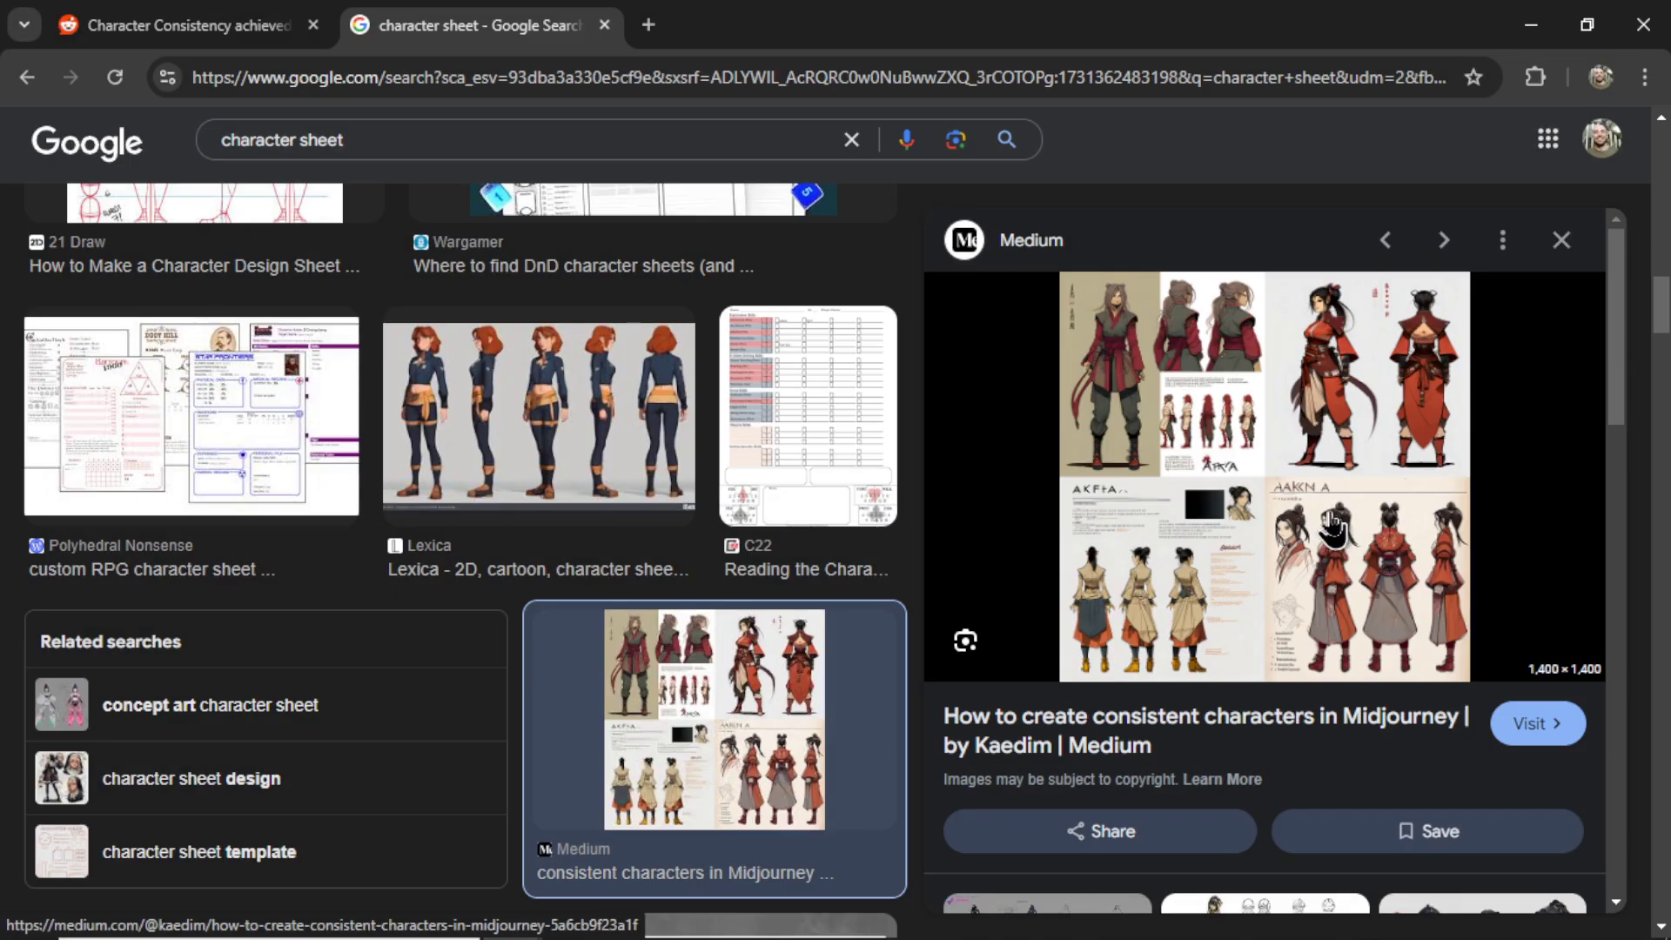
- Open the Medium character-sheet image and zoom it to actual size
left_click(1332, 525)
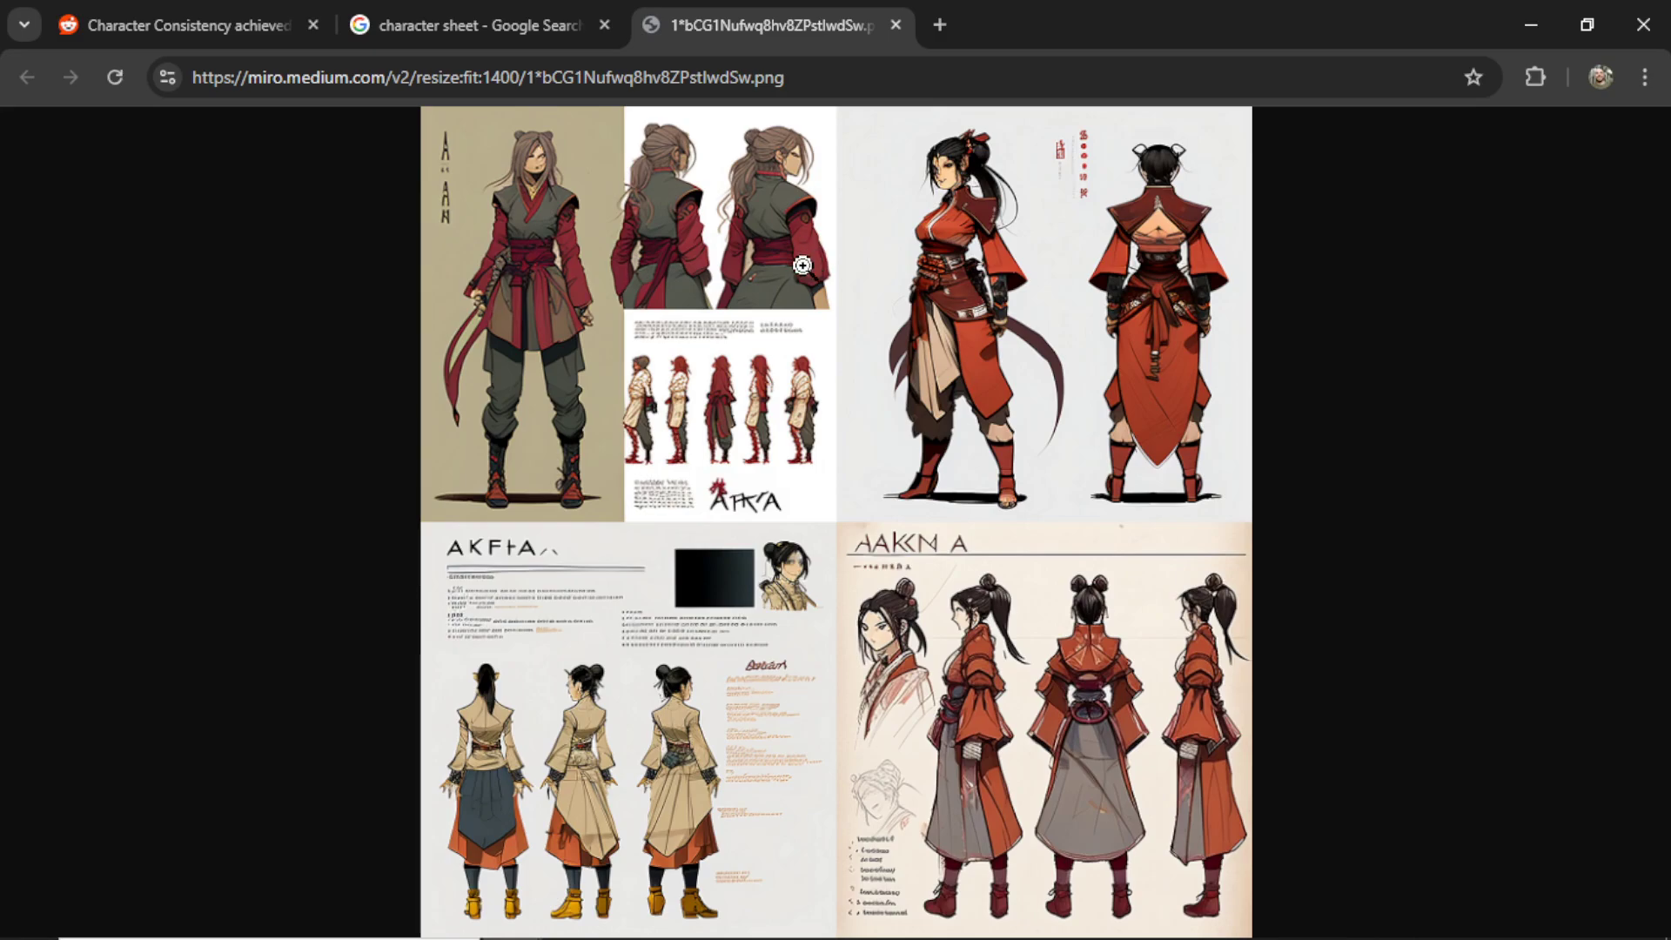
left_click(1132, 748)
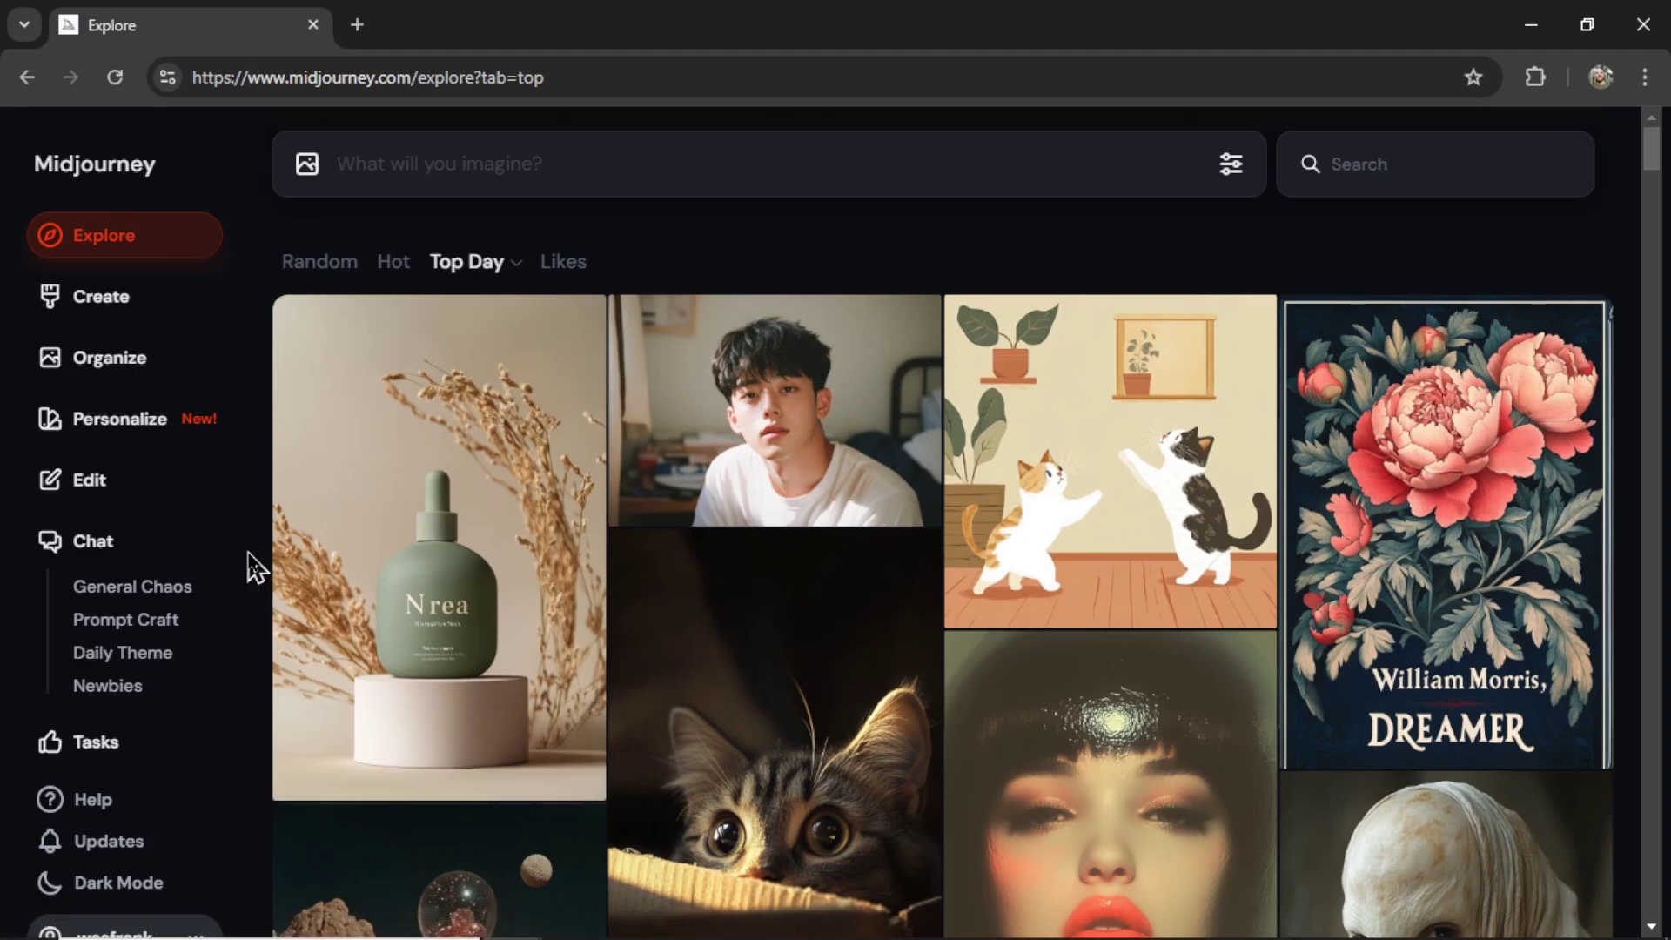
- Open the subscription details page and highlight the Basic Plan's $10 / mo price
left_click(144, 930)
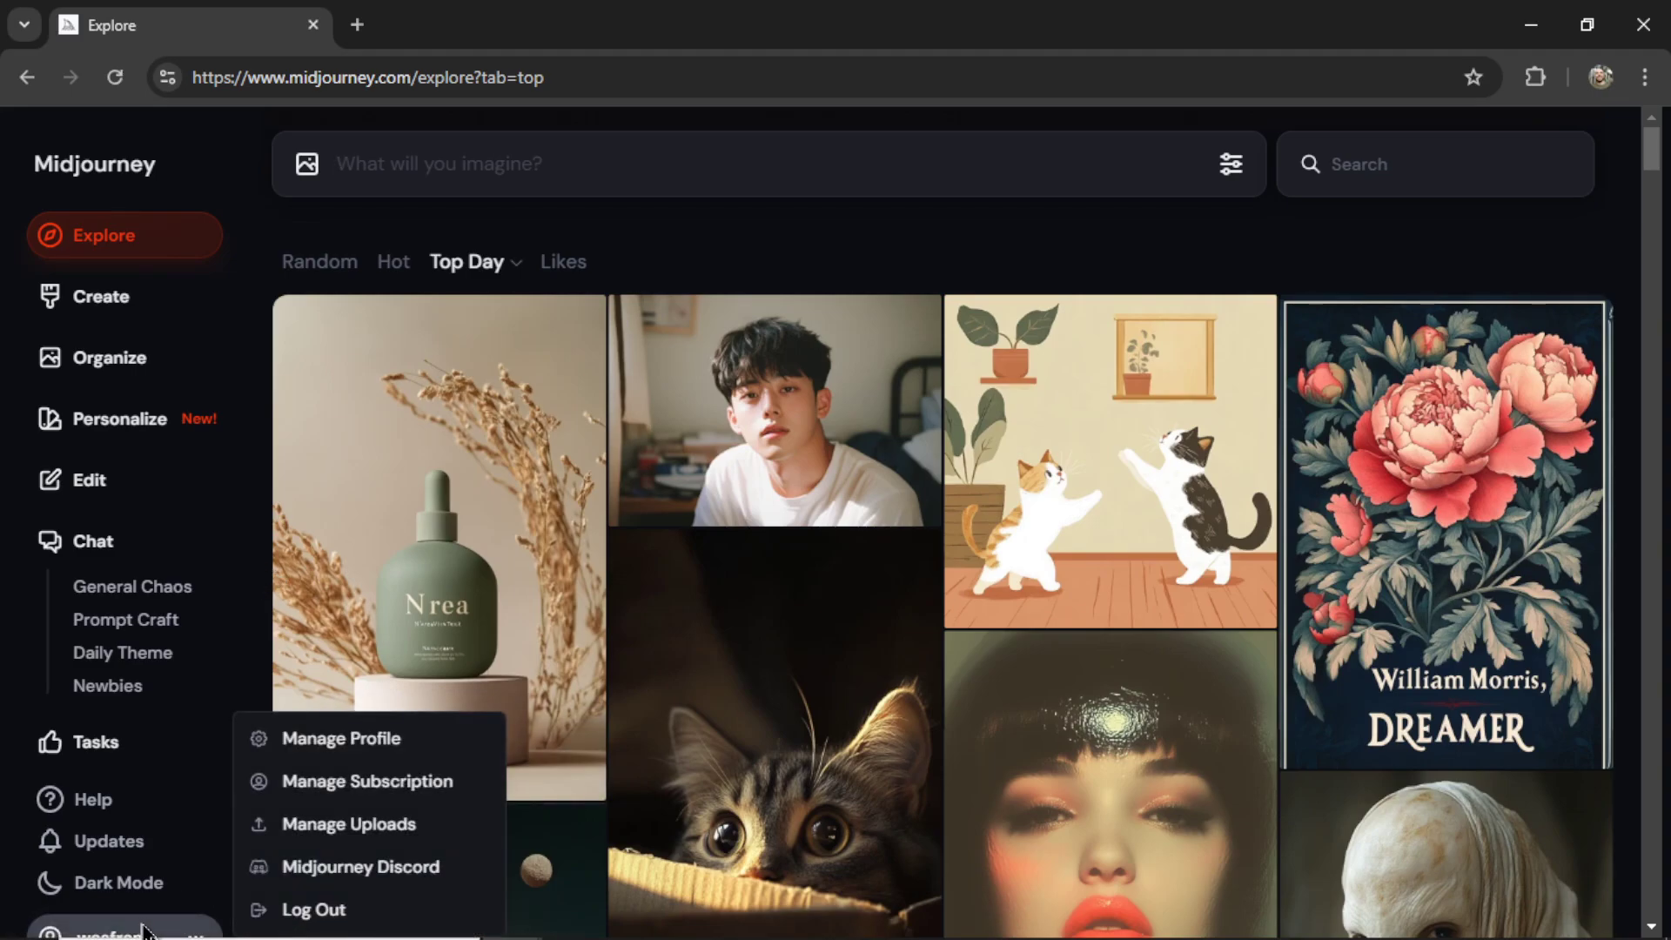
left_click(430, 783)
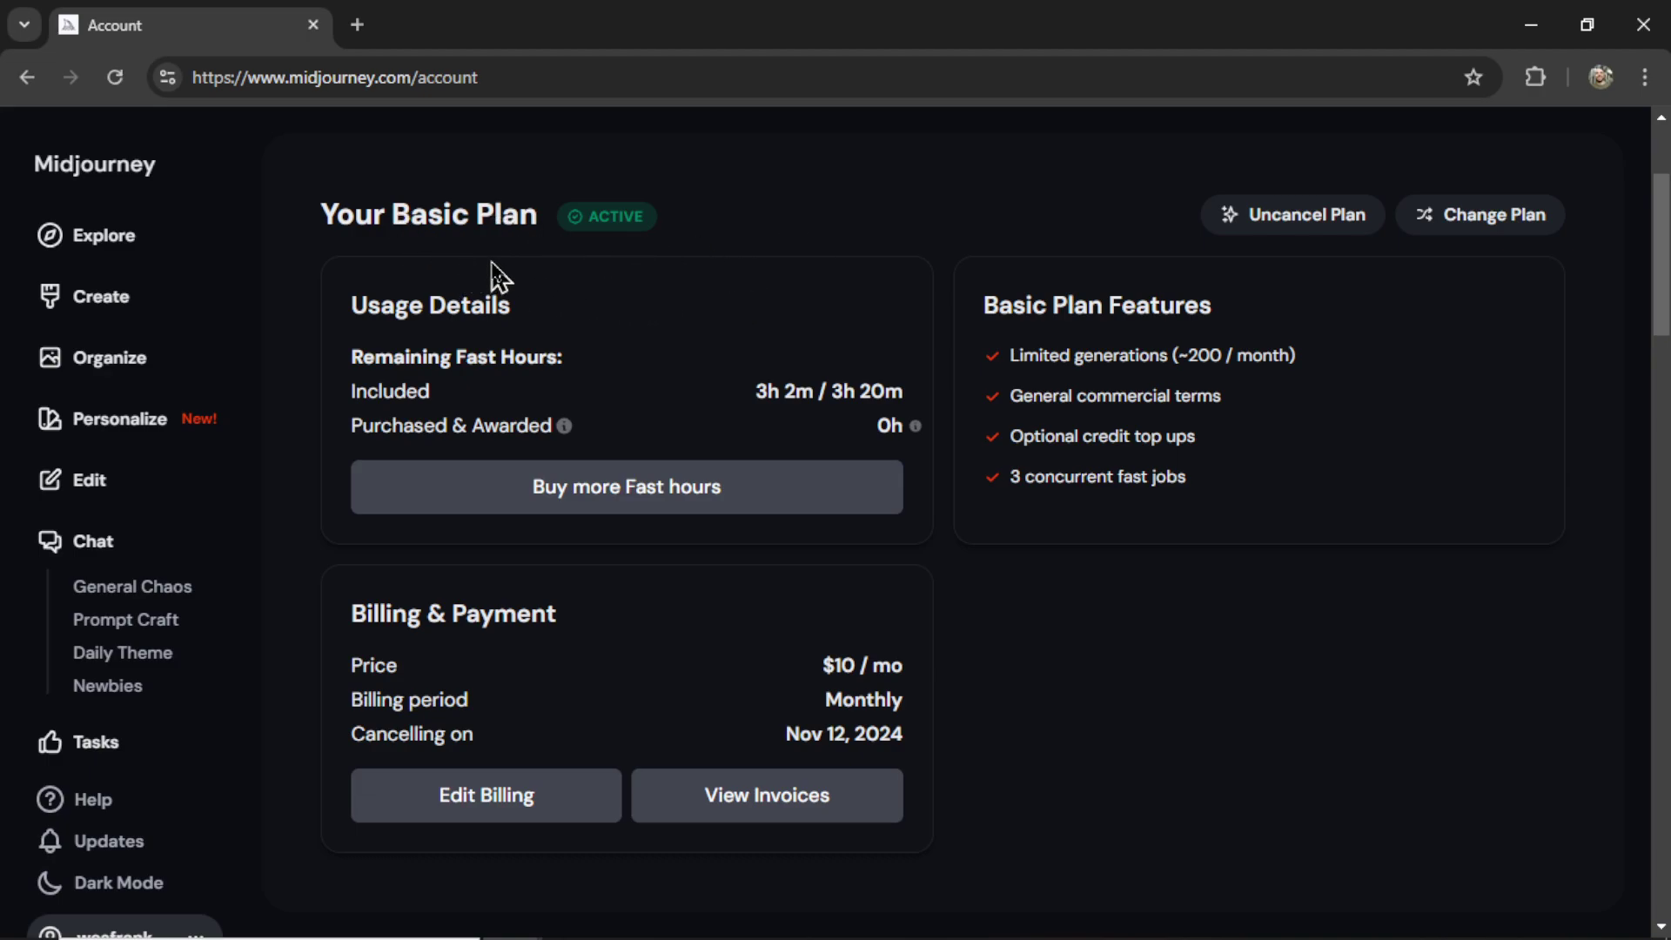
left_click_drag(827, 664, 902, 664)
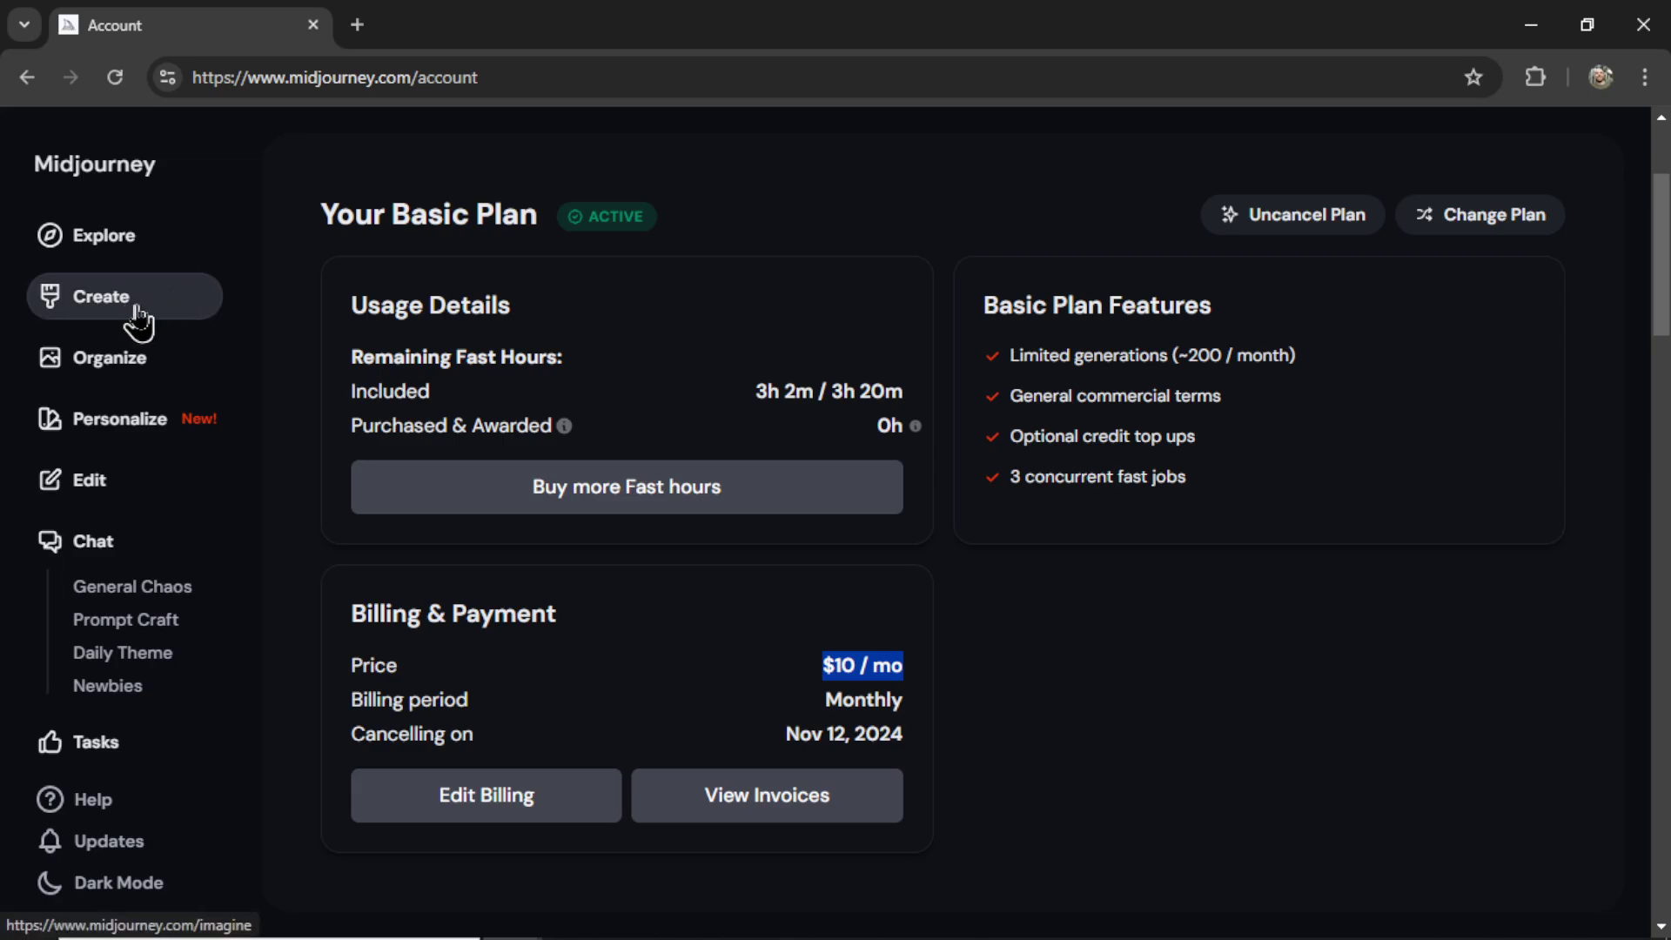
- On the Create page, set the image size to Landscape and the model version to Niji 6
left_click(137, 320)
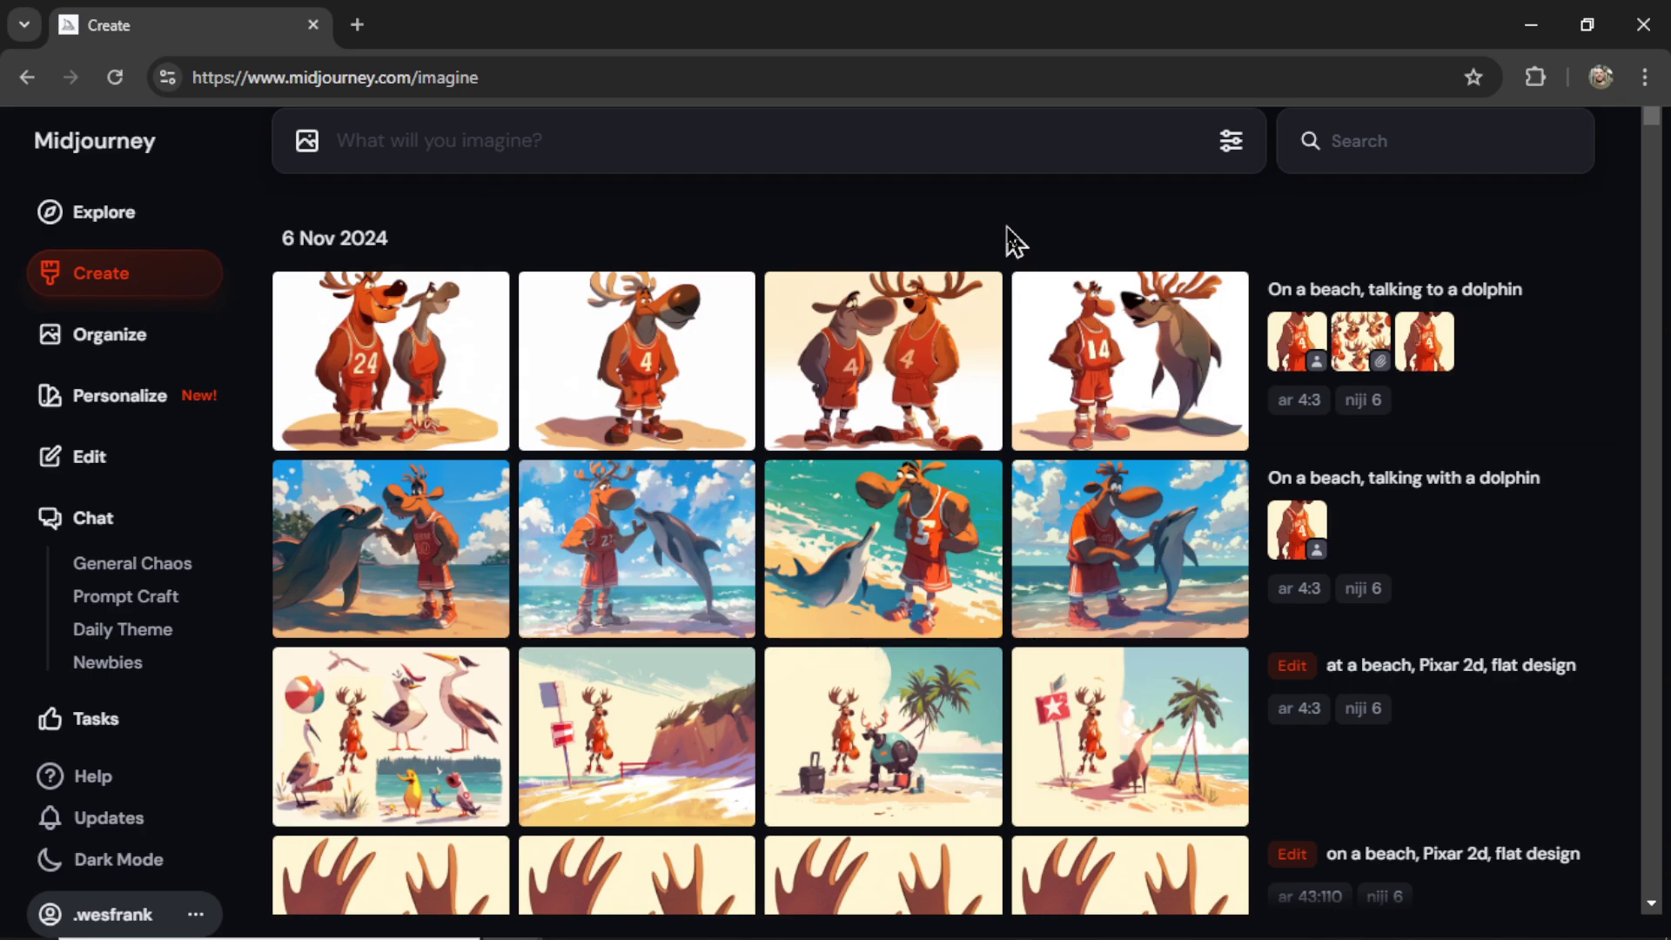
left_click(1232, 144)
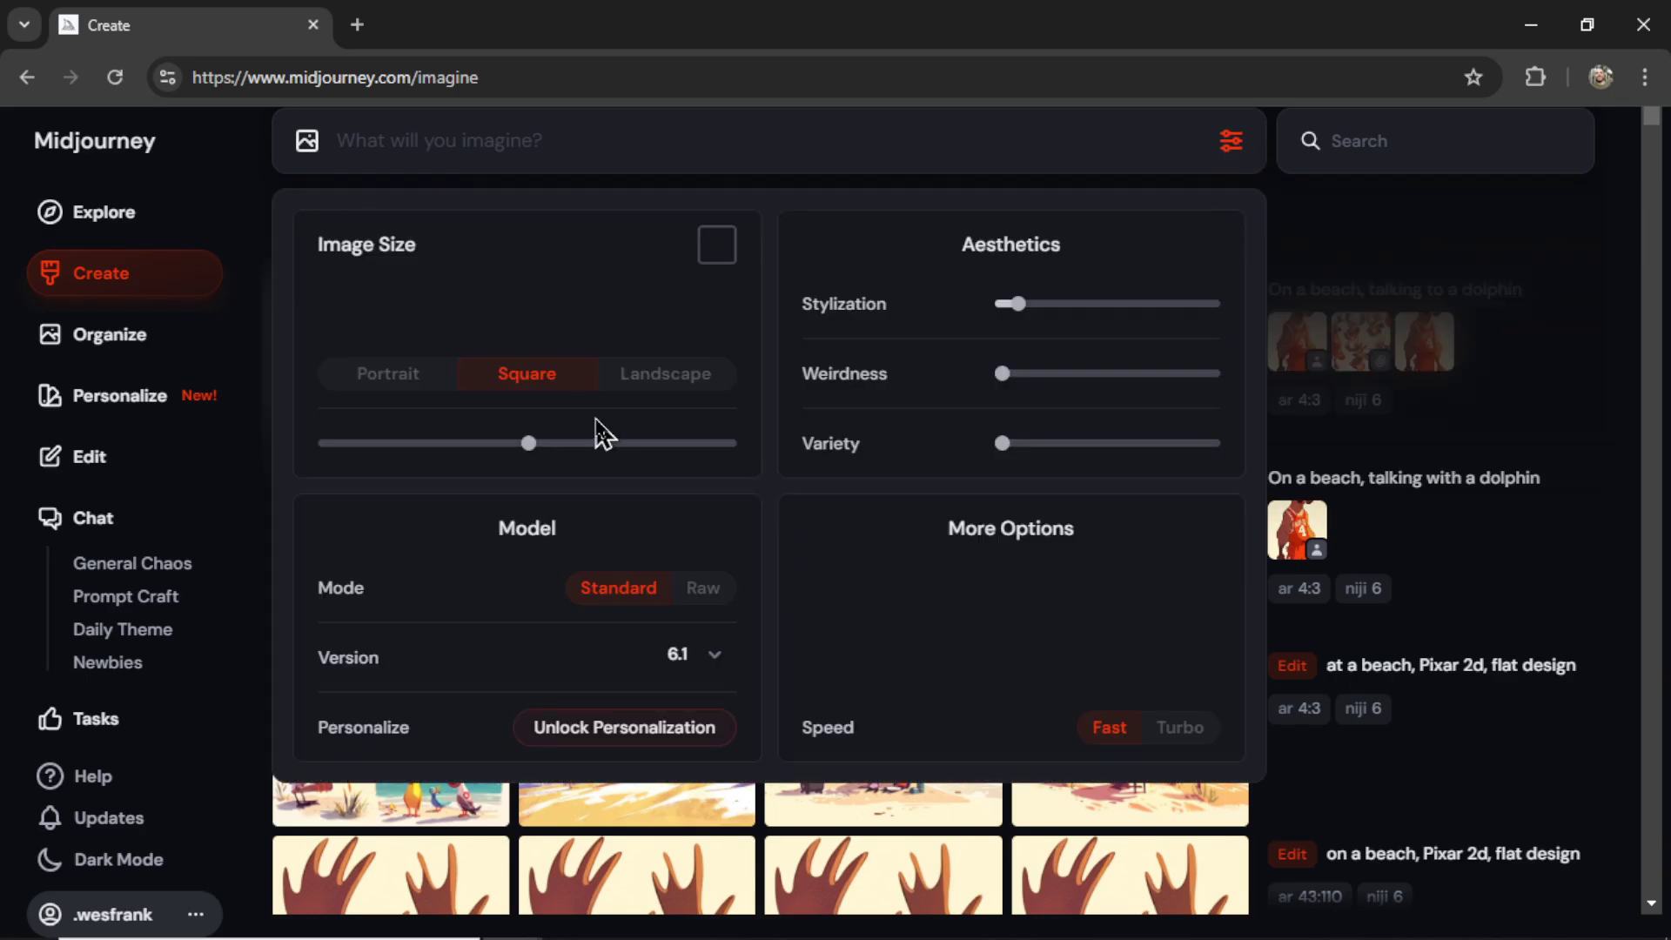
left_click(668, 383)
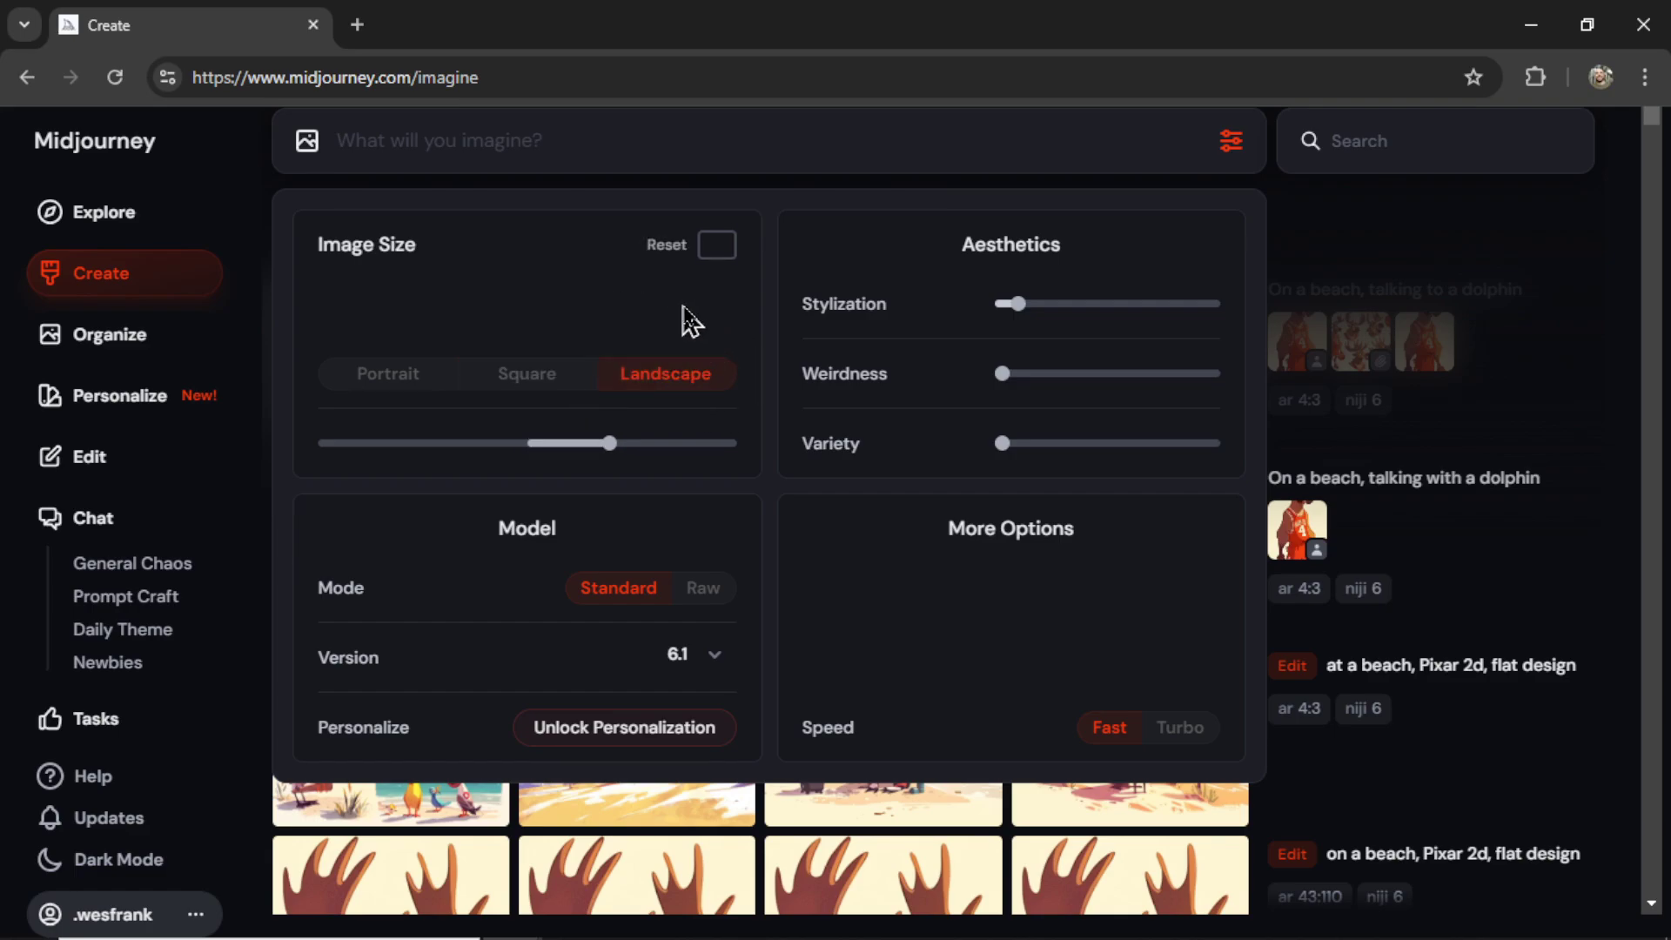
left_click(717, 675)
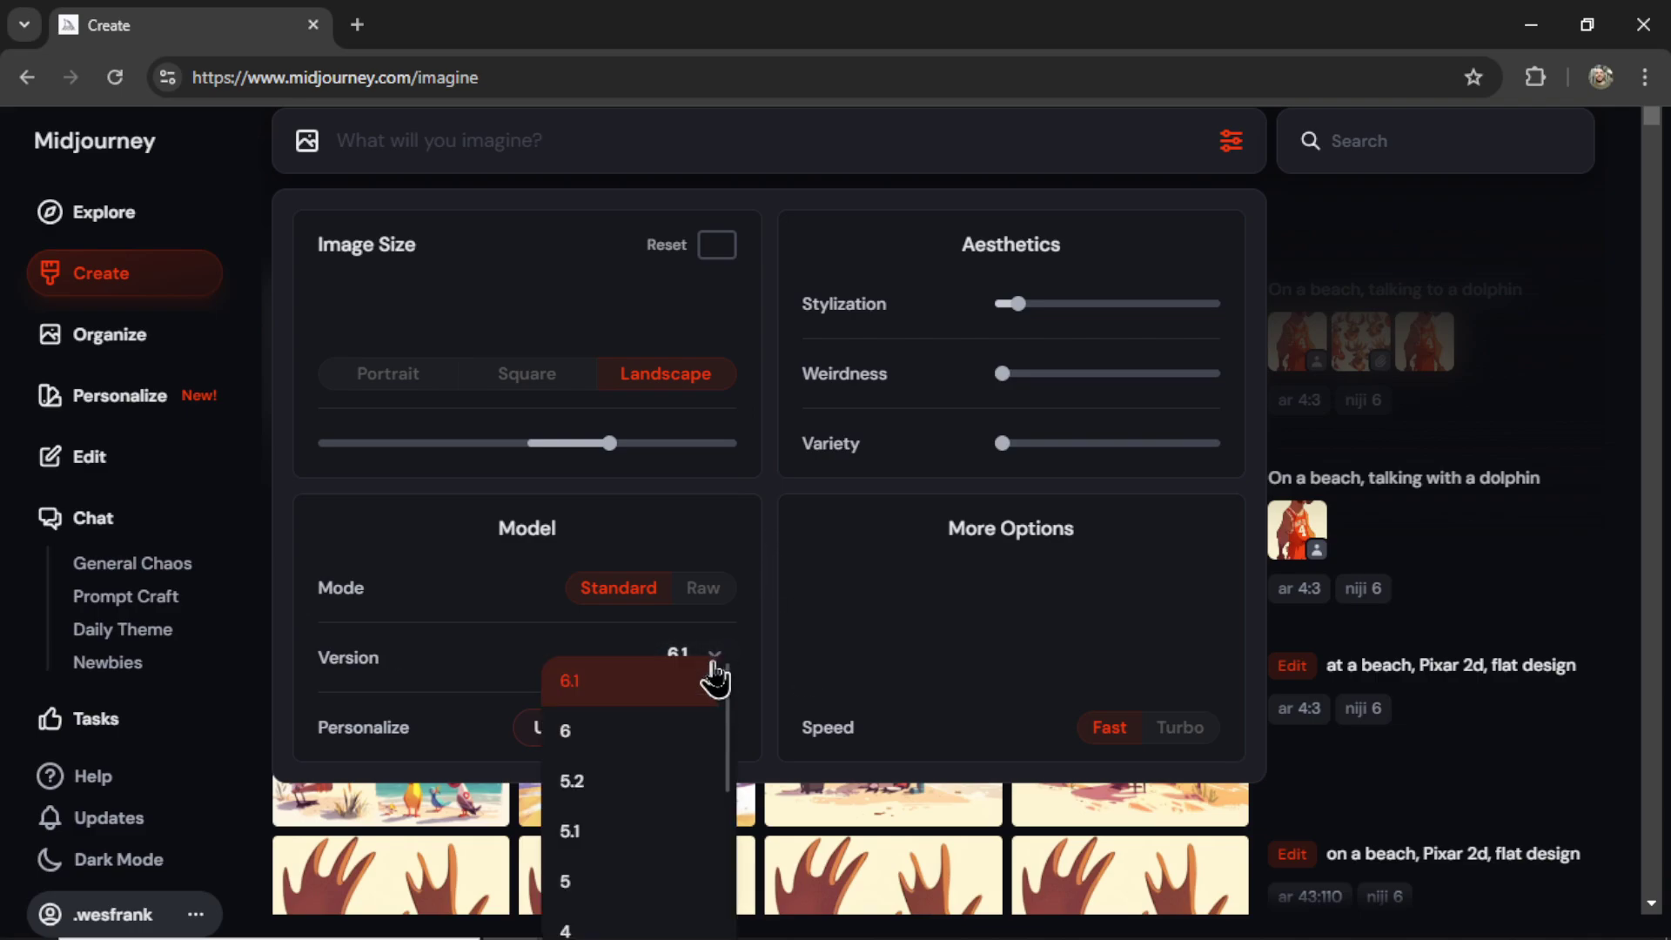
scroll(687, 766, "down", 3)
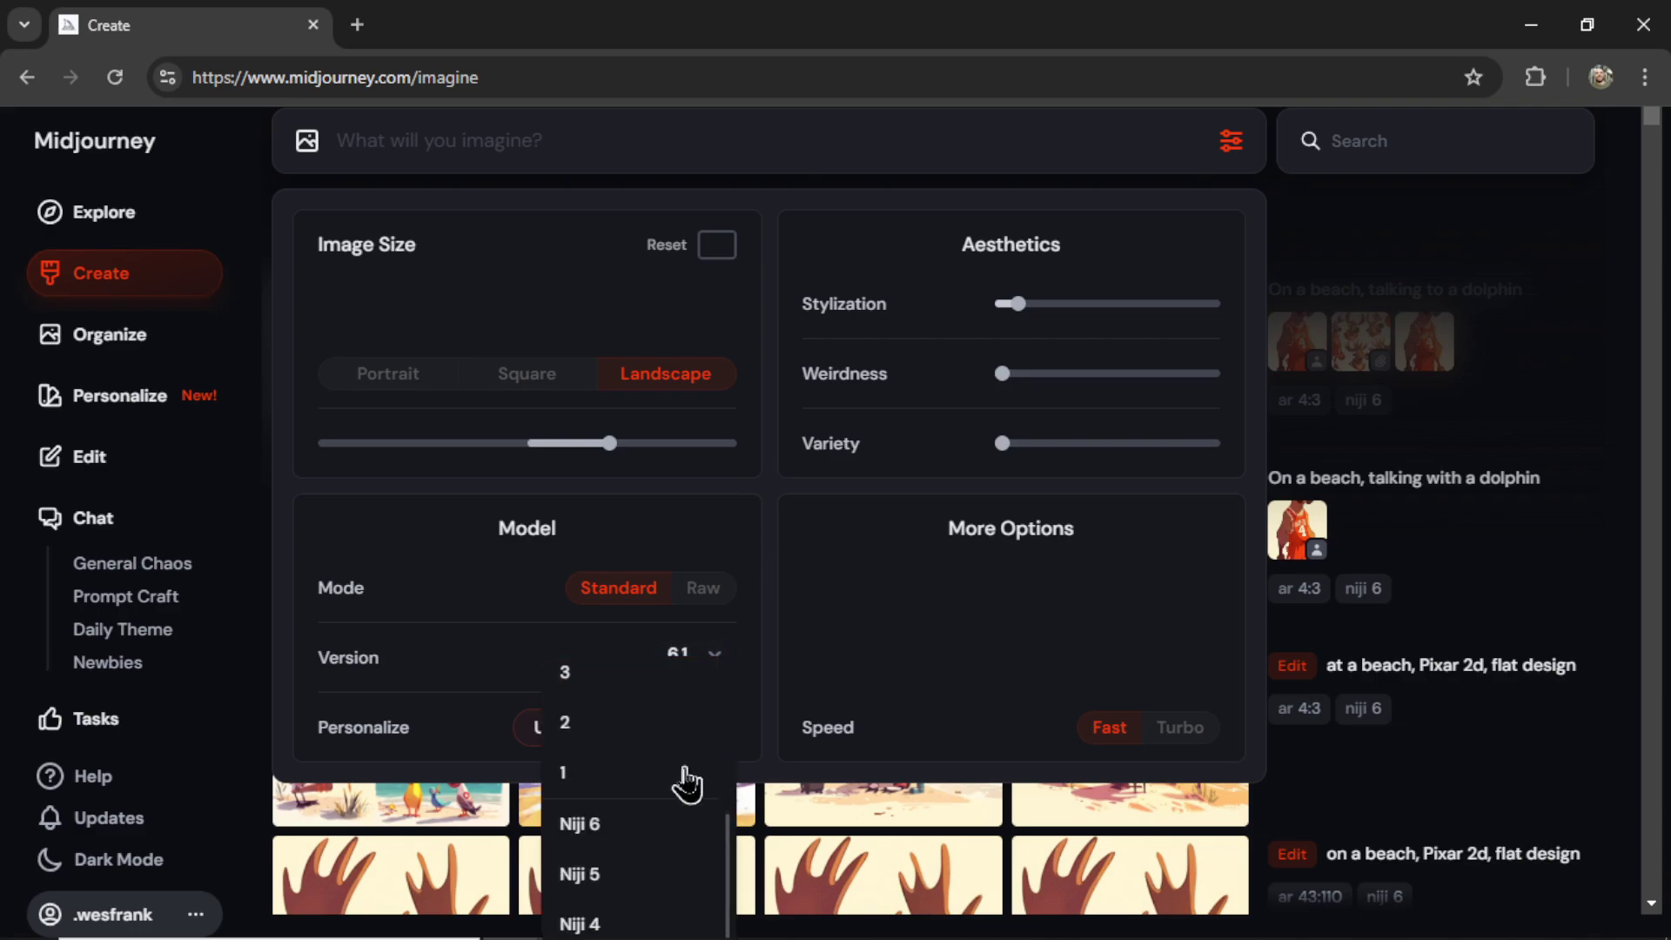
left_click(643, 837)
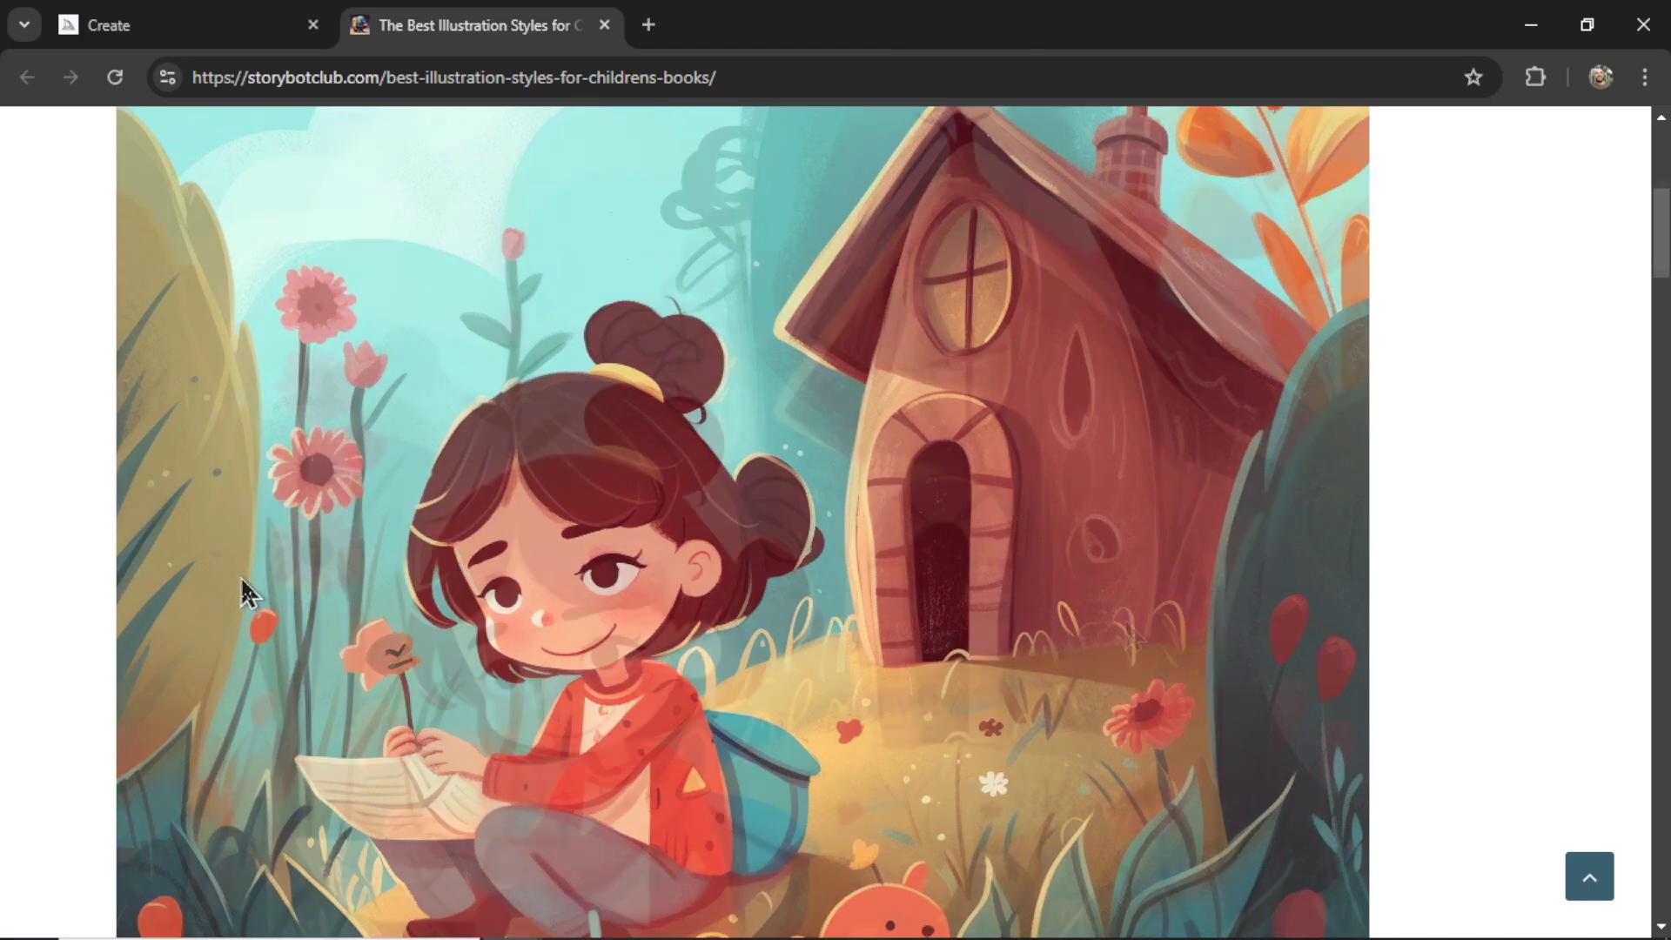
- Save the article's girl-and-cottage illustration to Downloads as illustration-style-for-childrens-book.png
scroll(243, 589, "up", 1)
right_click(714, 490)
left_click(837, 554)
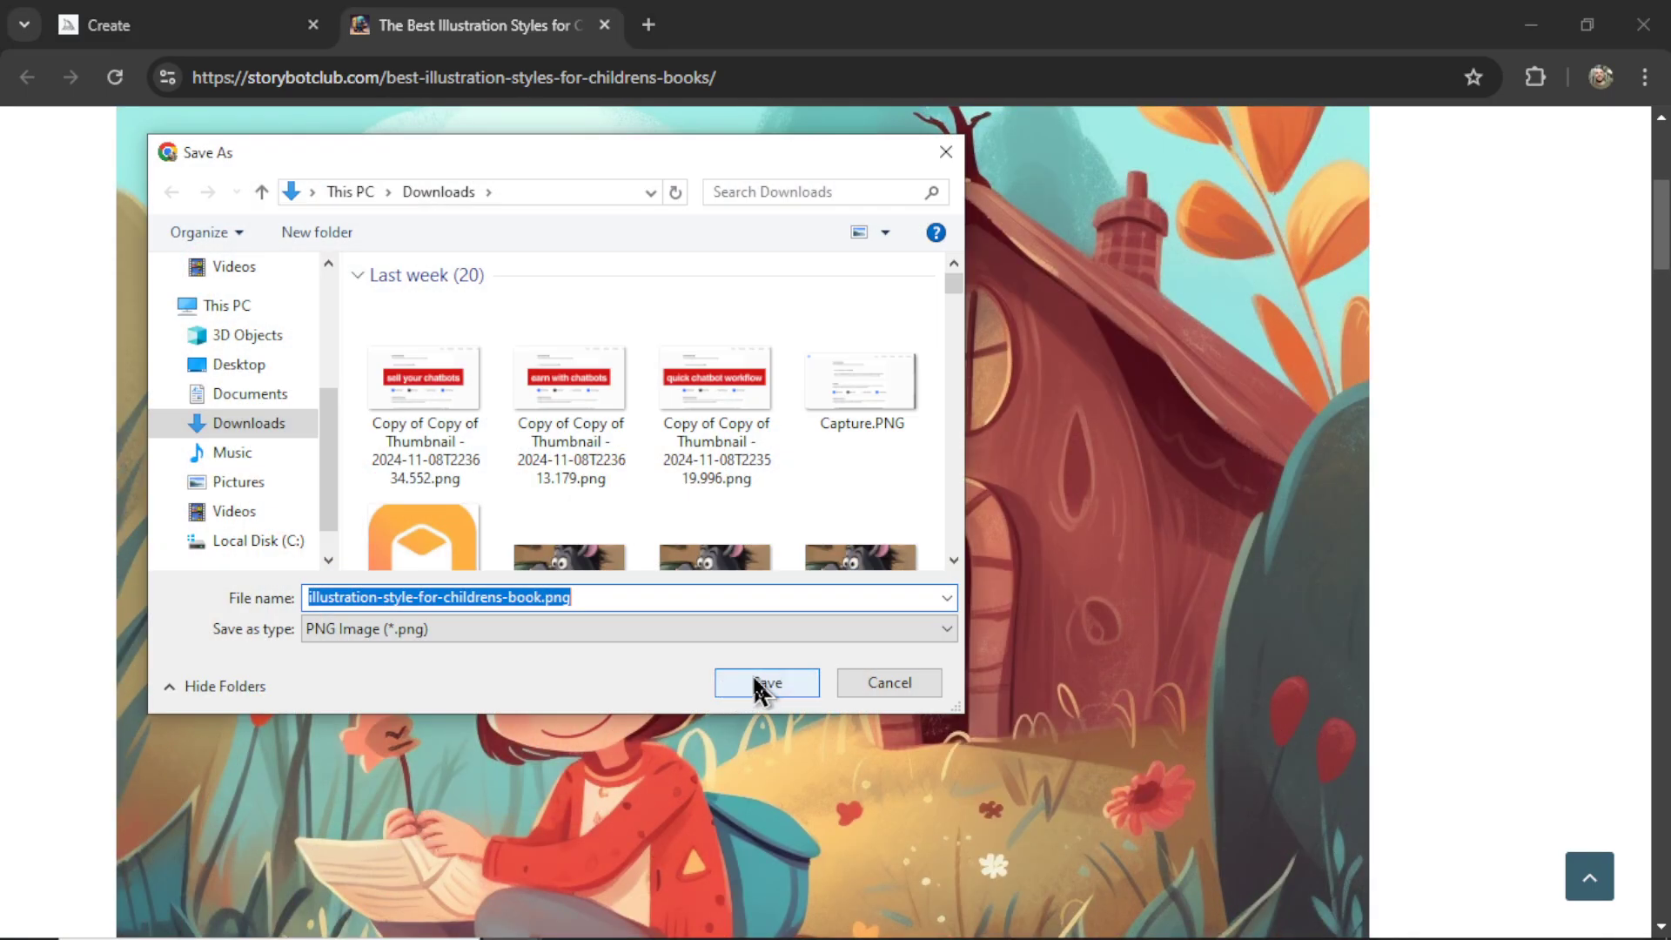
left_click(764, 683)
key("ctrl+shift+Tab")
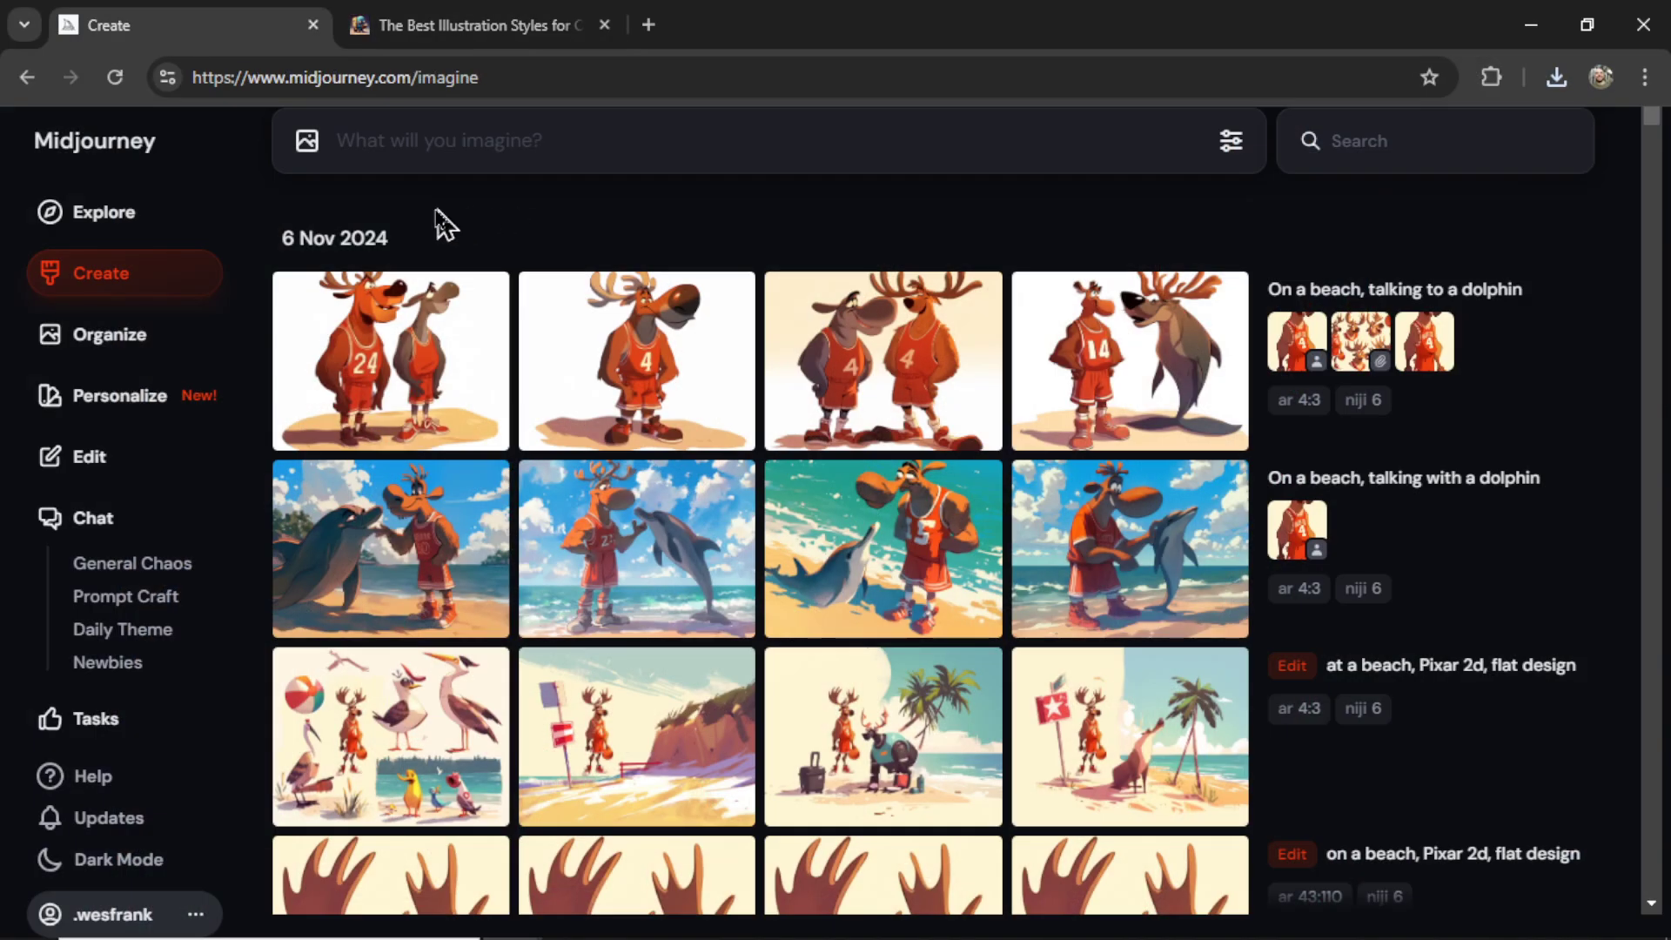
- Upload illustration-style-for-childrens-book.png and attach it to the prompt as a Style Ref
left_click(309, 148)
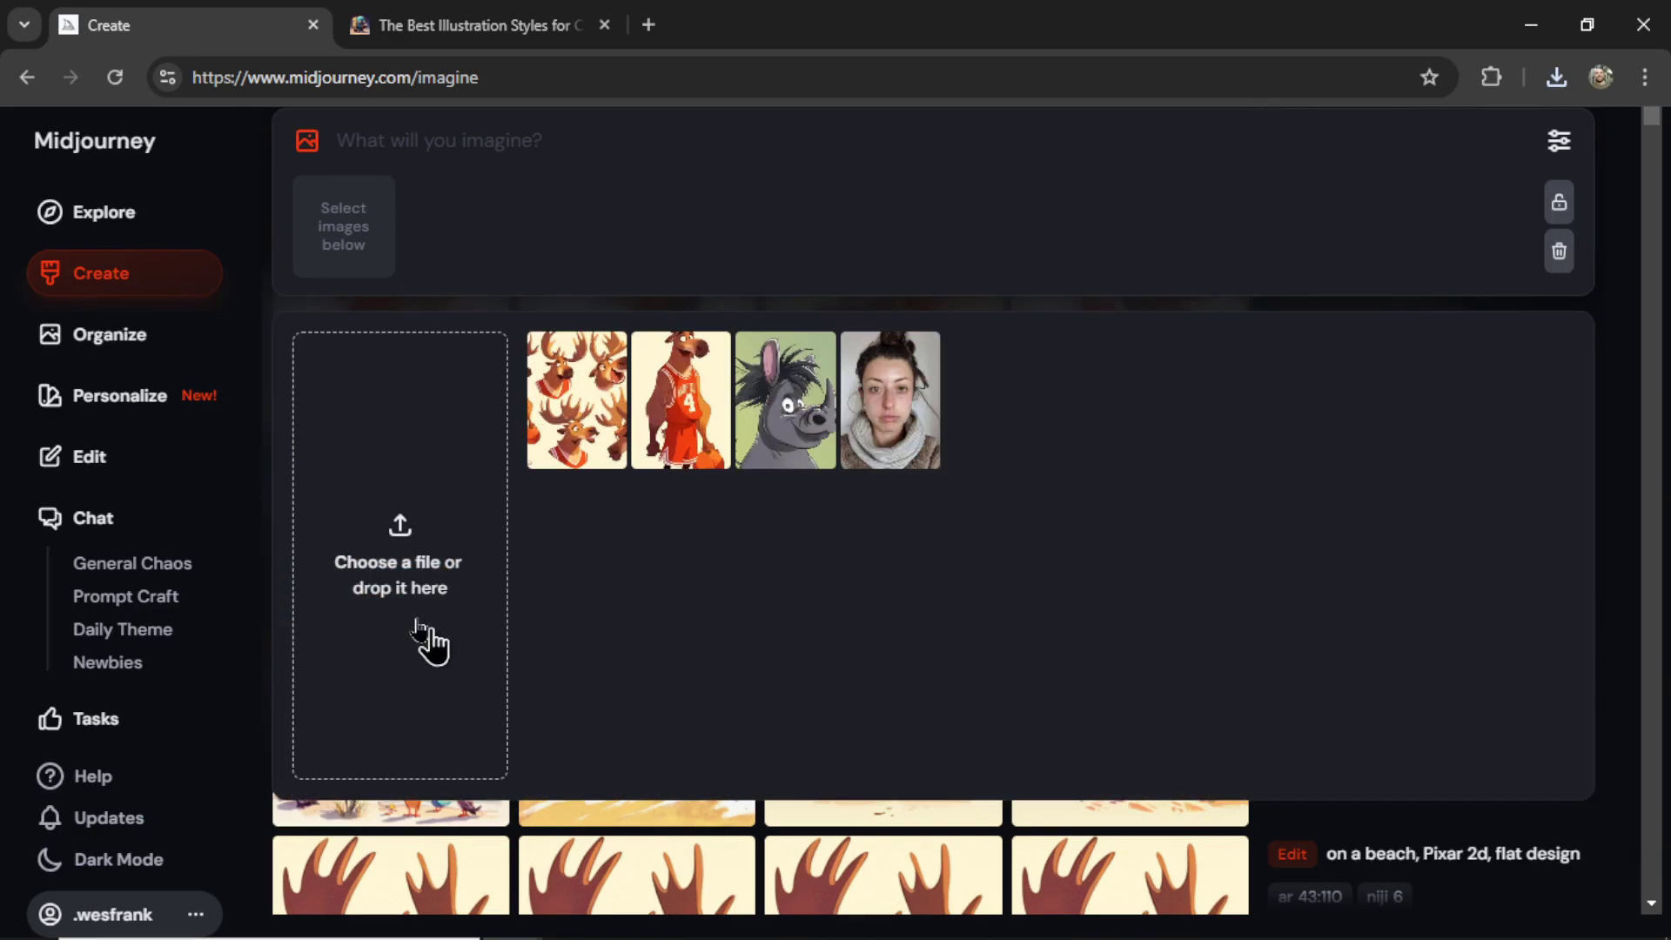
left_click(418, 561)
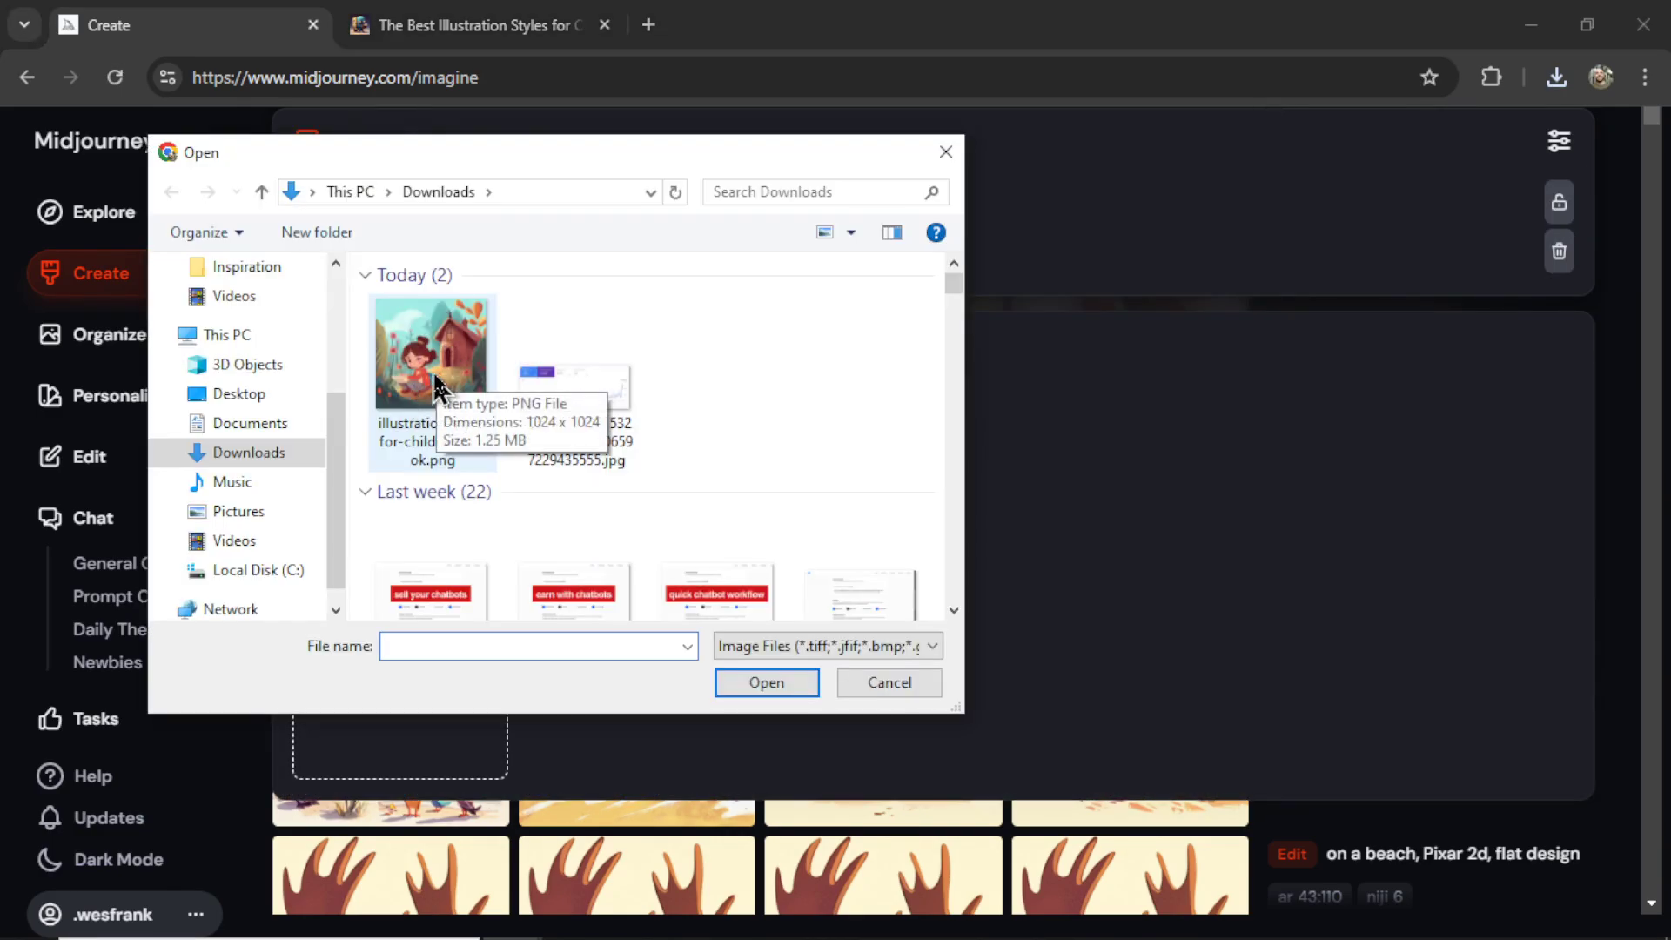
left_click(433, 387)
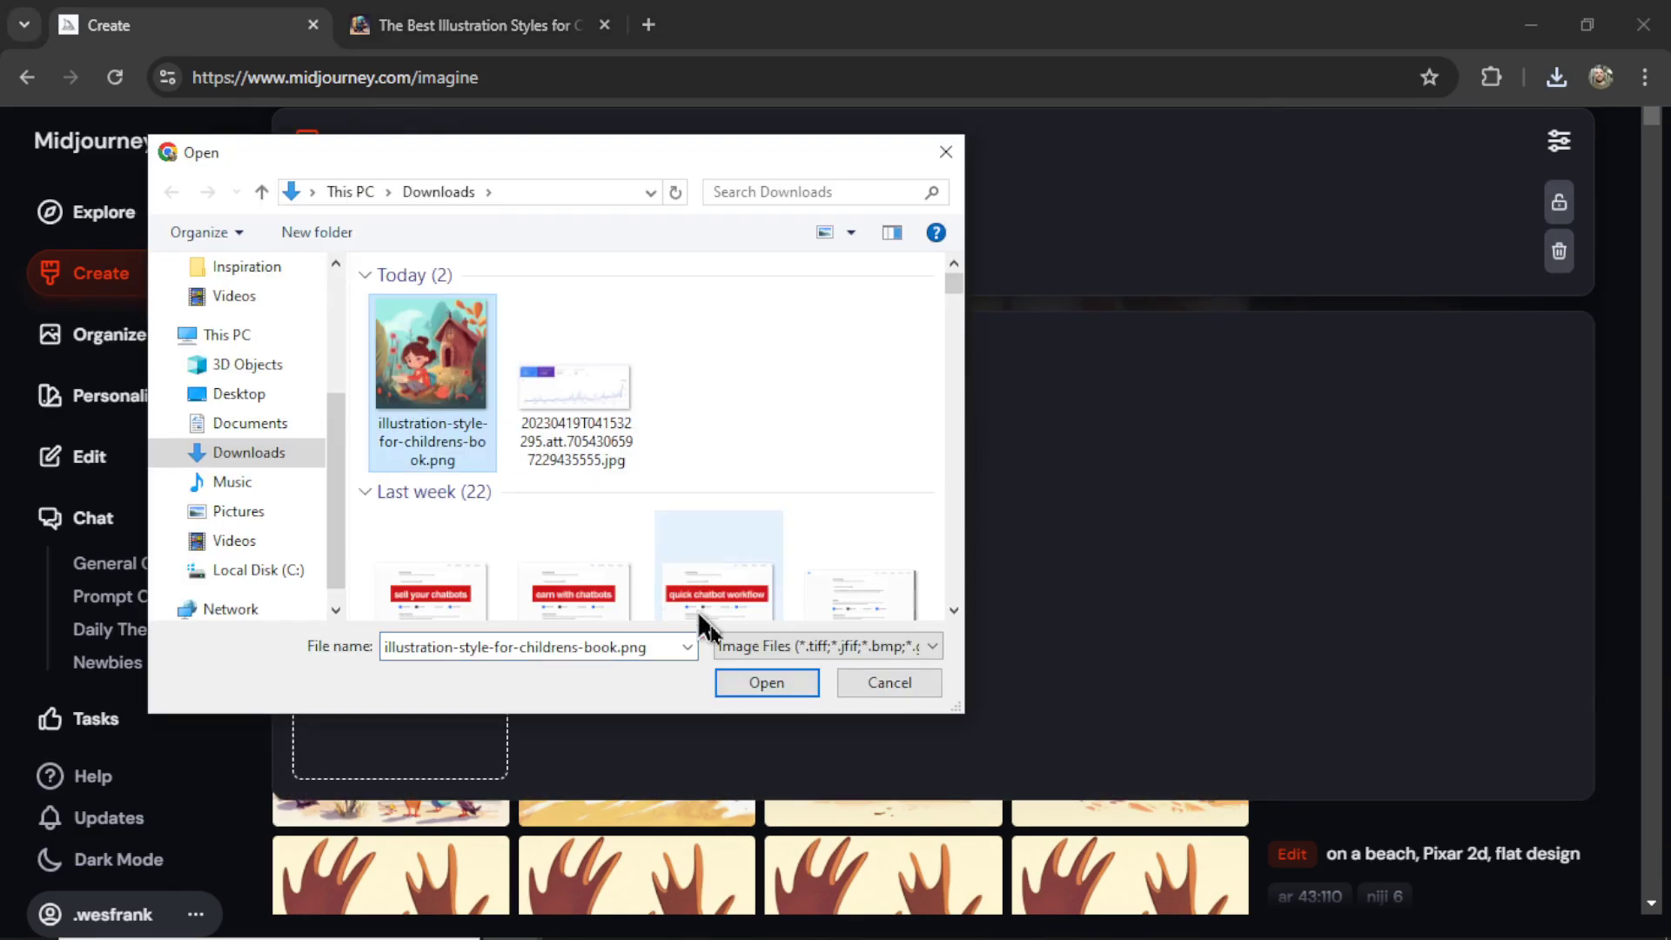
left_click(775, 686)
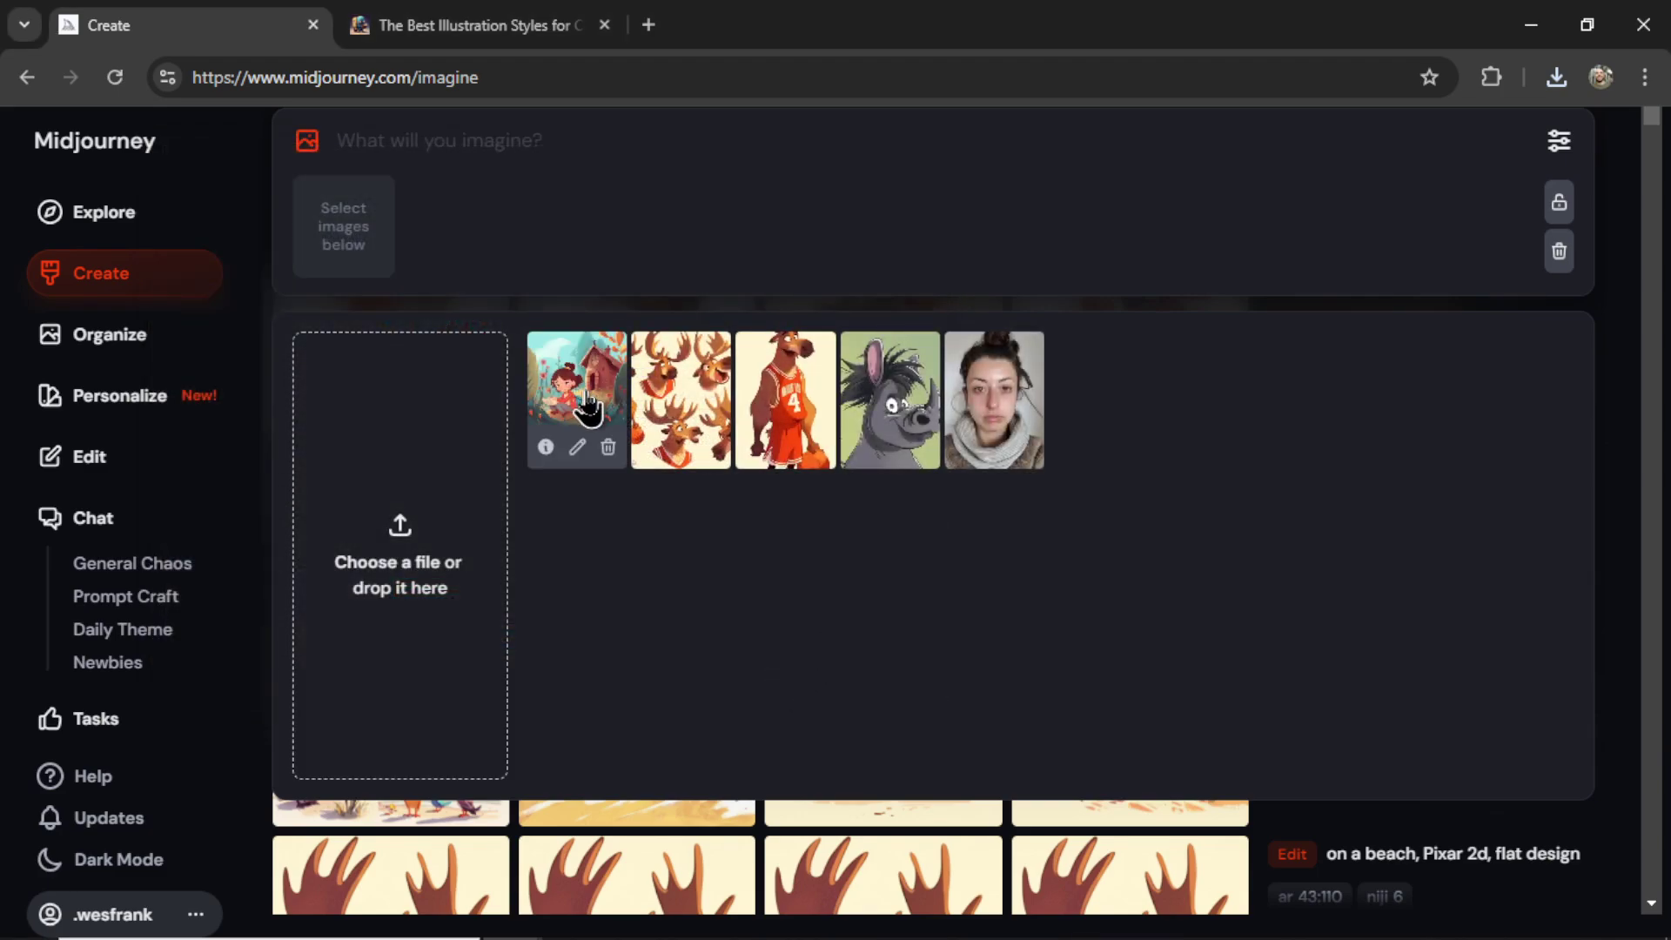
left_click(588, 406)
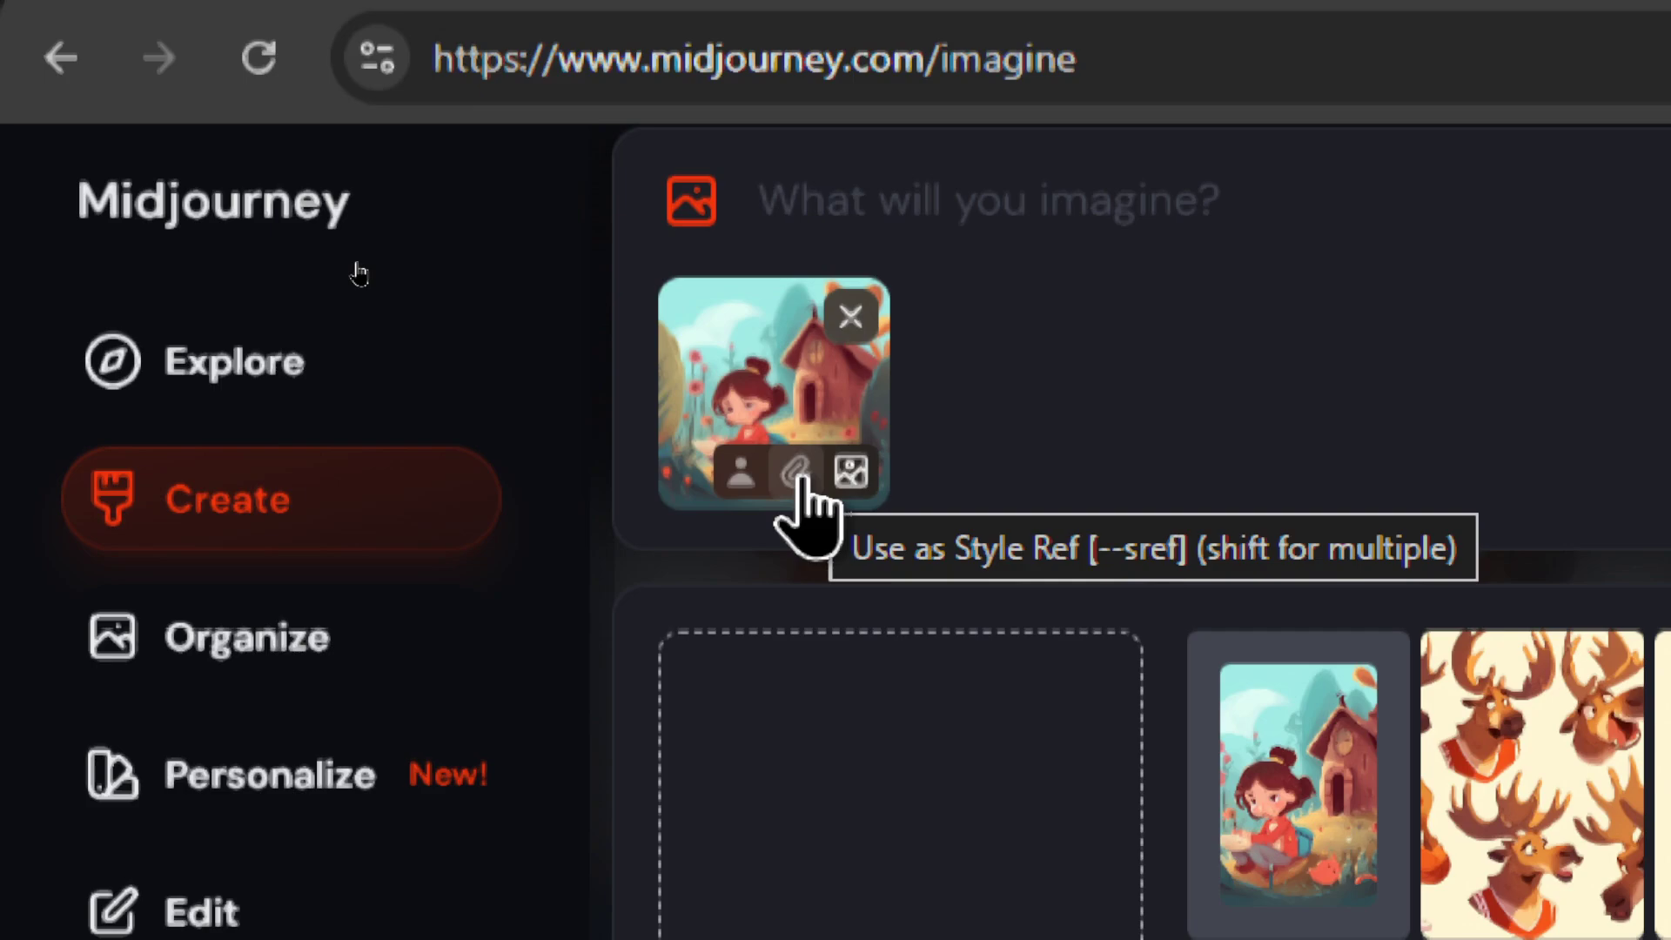
left_click(797, 475)
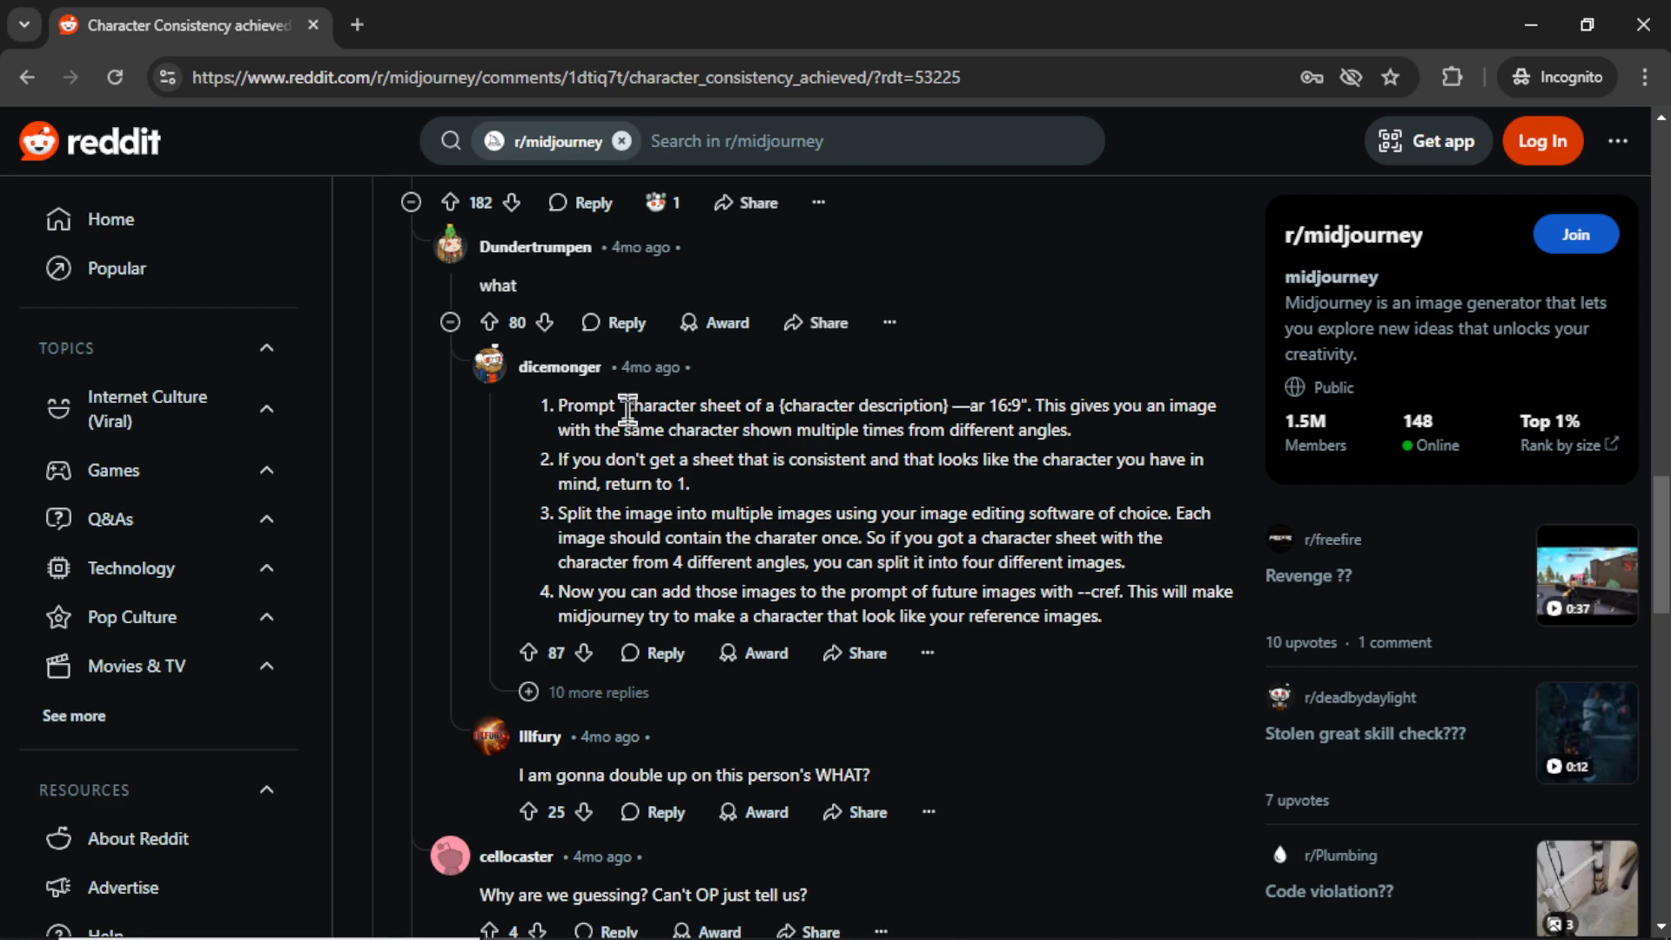
- Select and copy the reply's suggested character-sheet prompt wording
left_click_drag(627, 409, 933, 416)
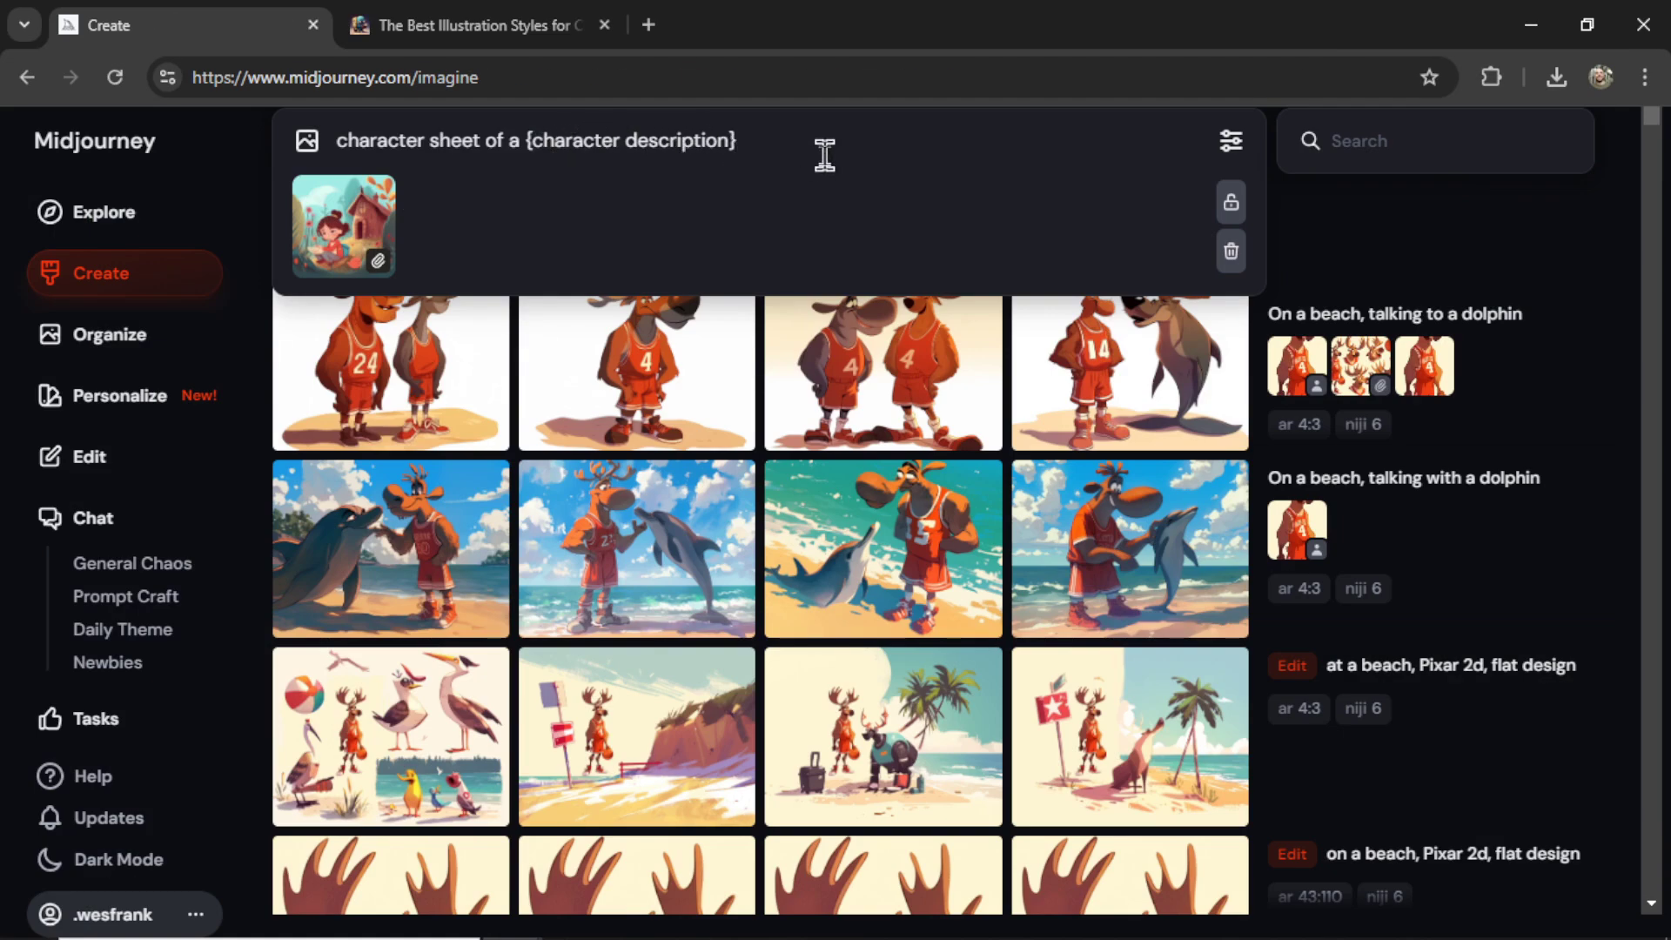
key("ctrl+BackSpace")
key("ctrl+BackSpace")
key("ctrl+BackSpace")
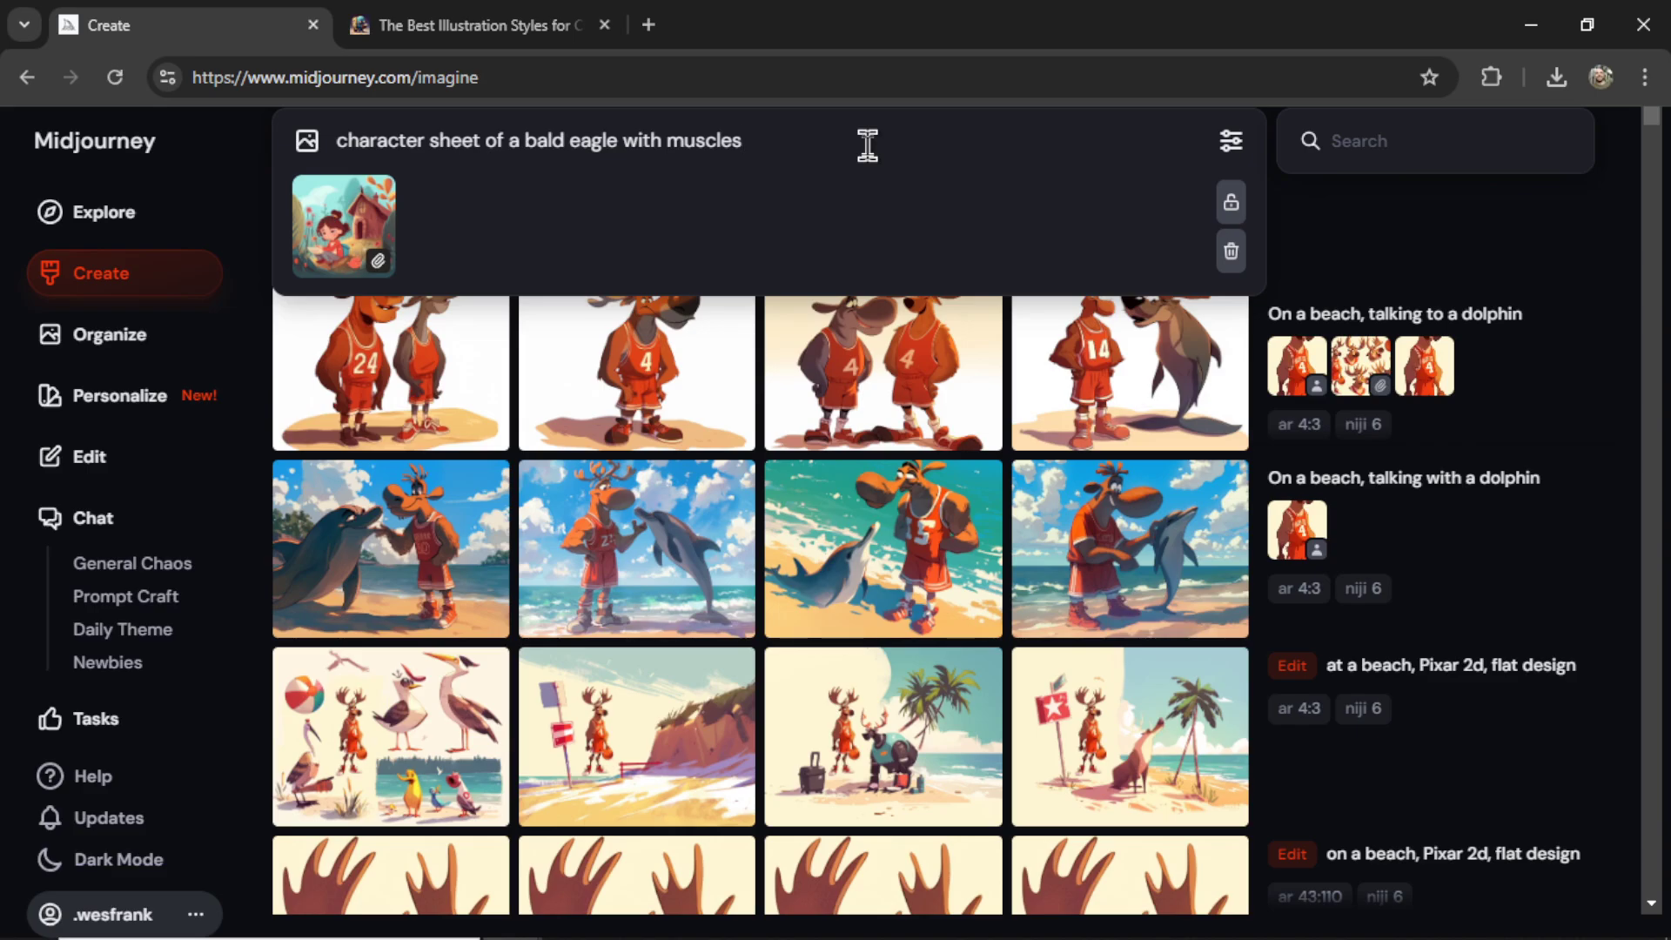
- Generate 'character sheet of a bald eagle with muscles' and browse the resulting sheet variations
key("Return")
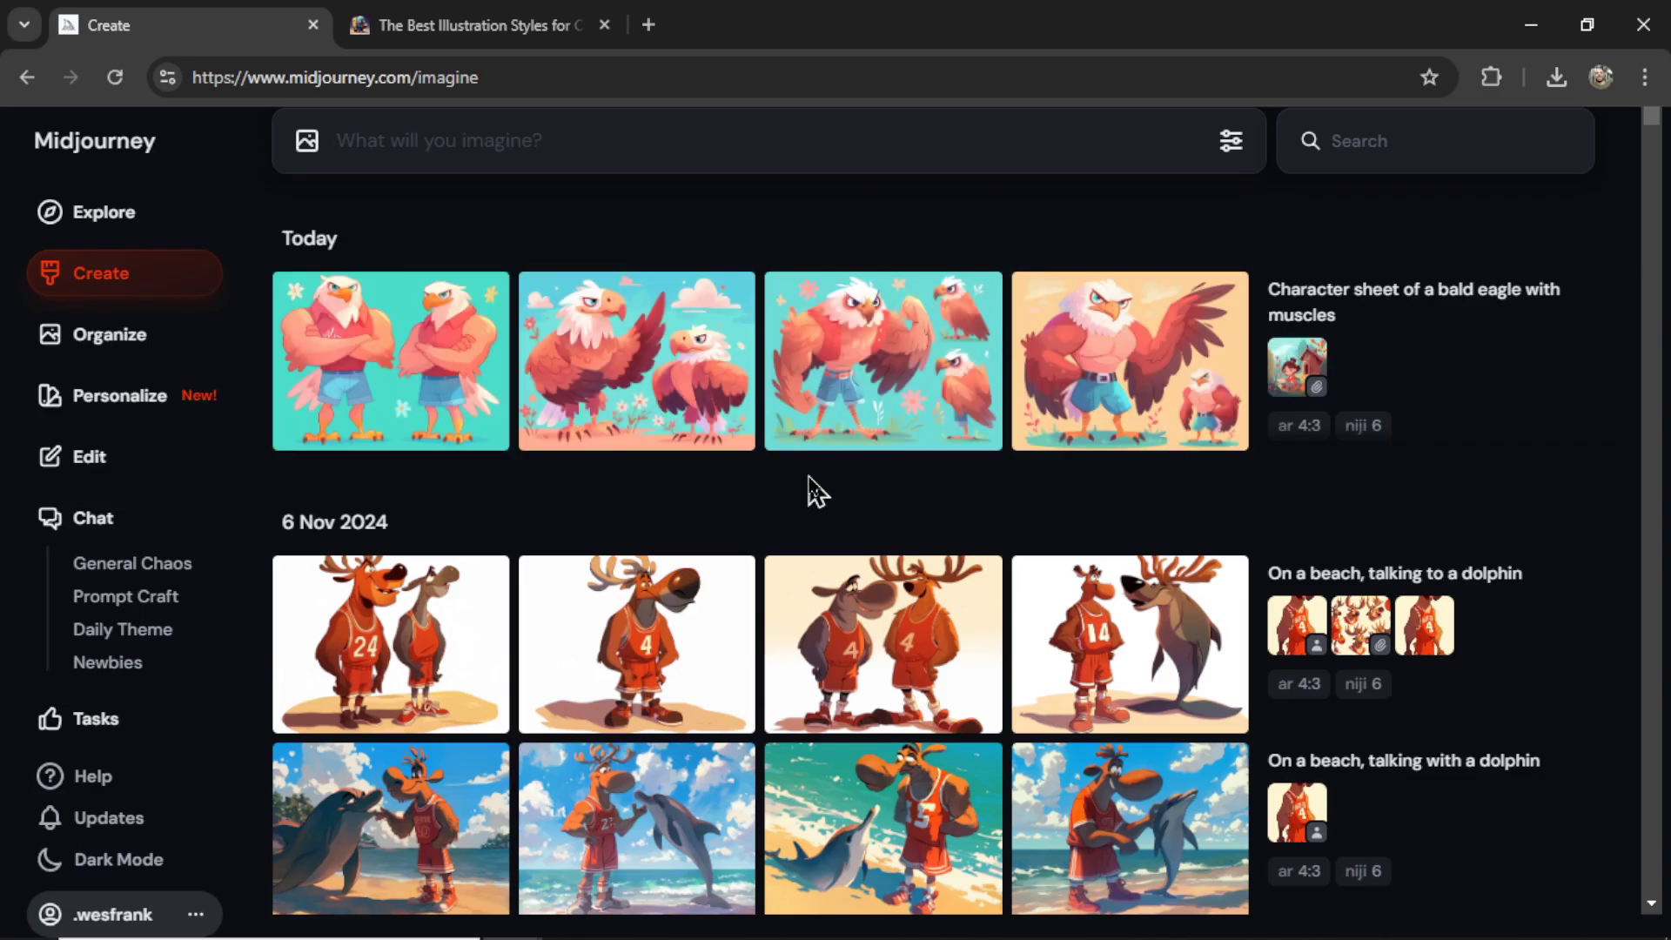
left_click(1296, 365)
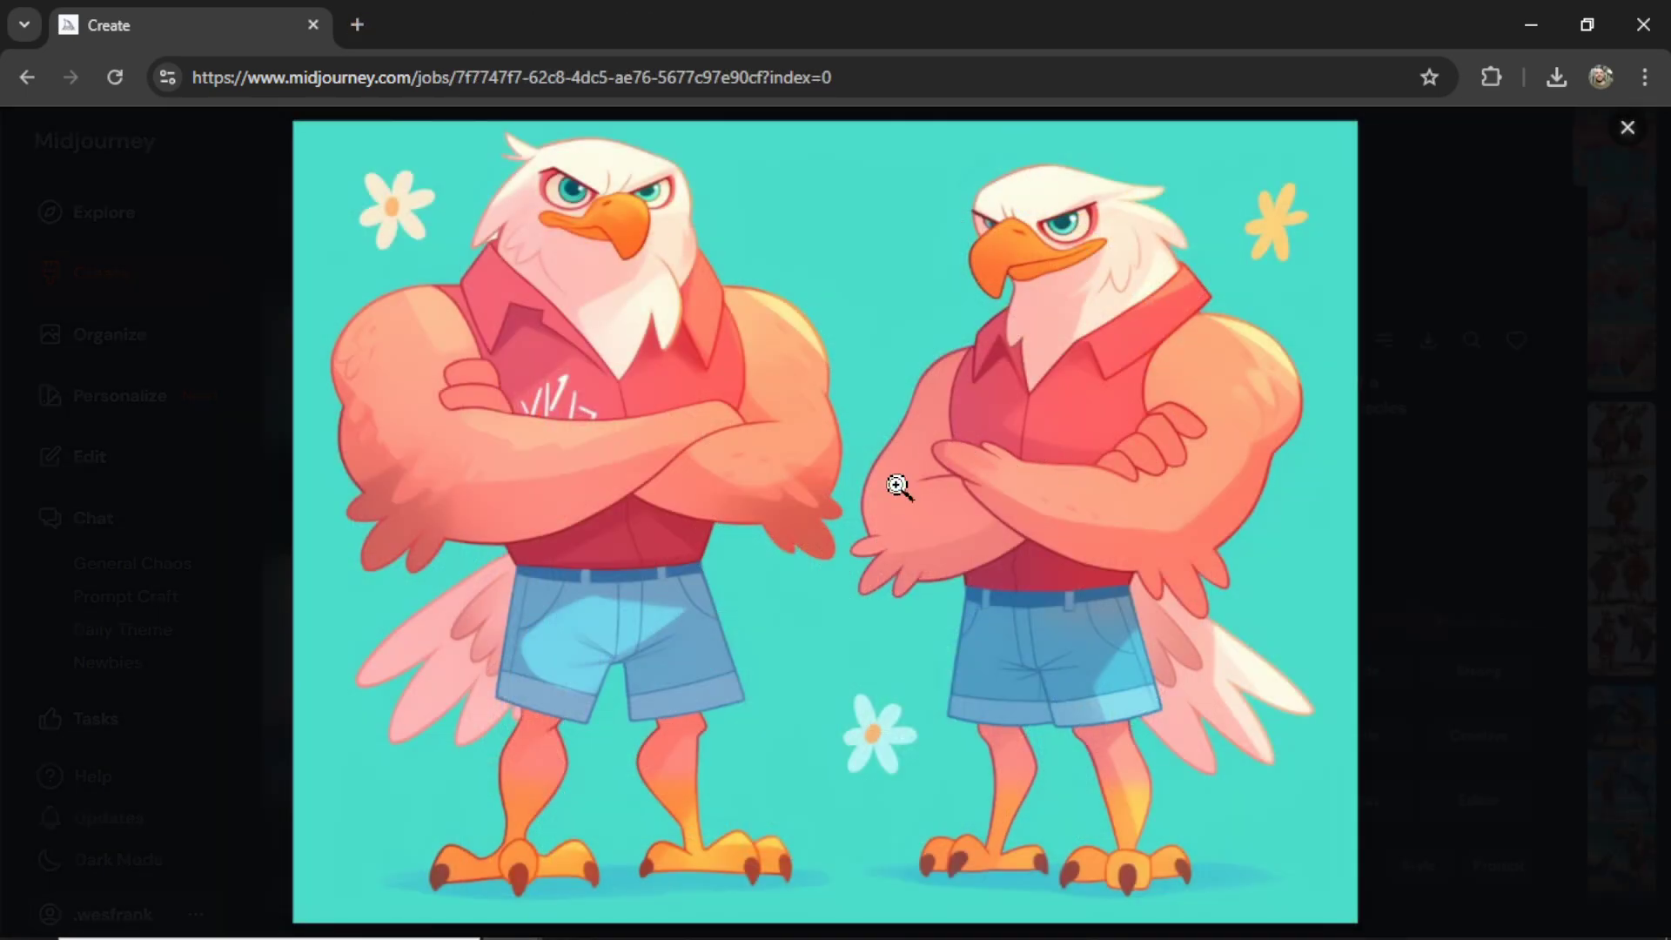
key("Right")
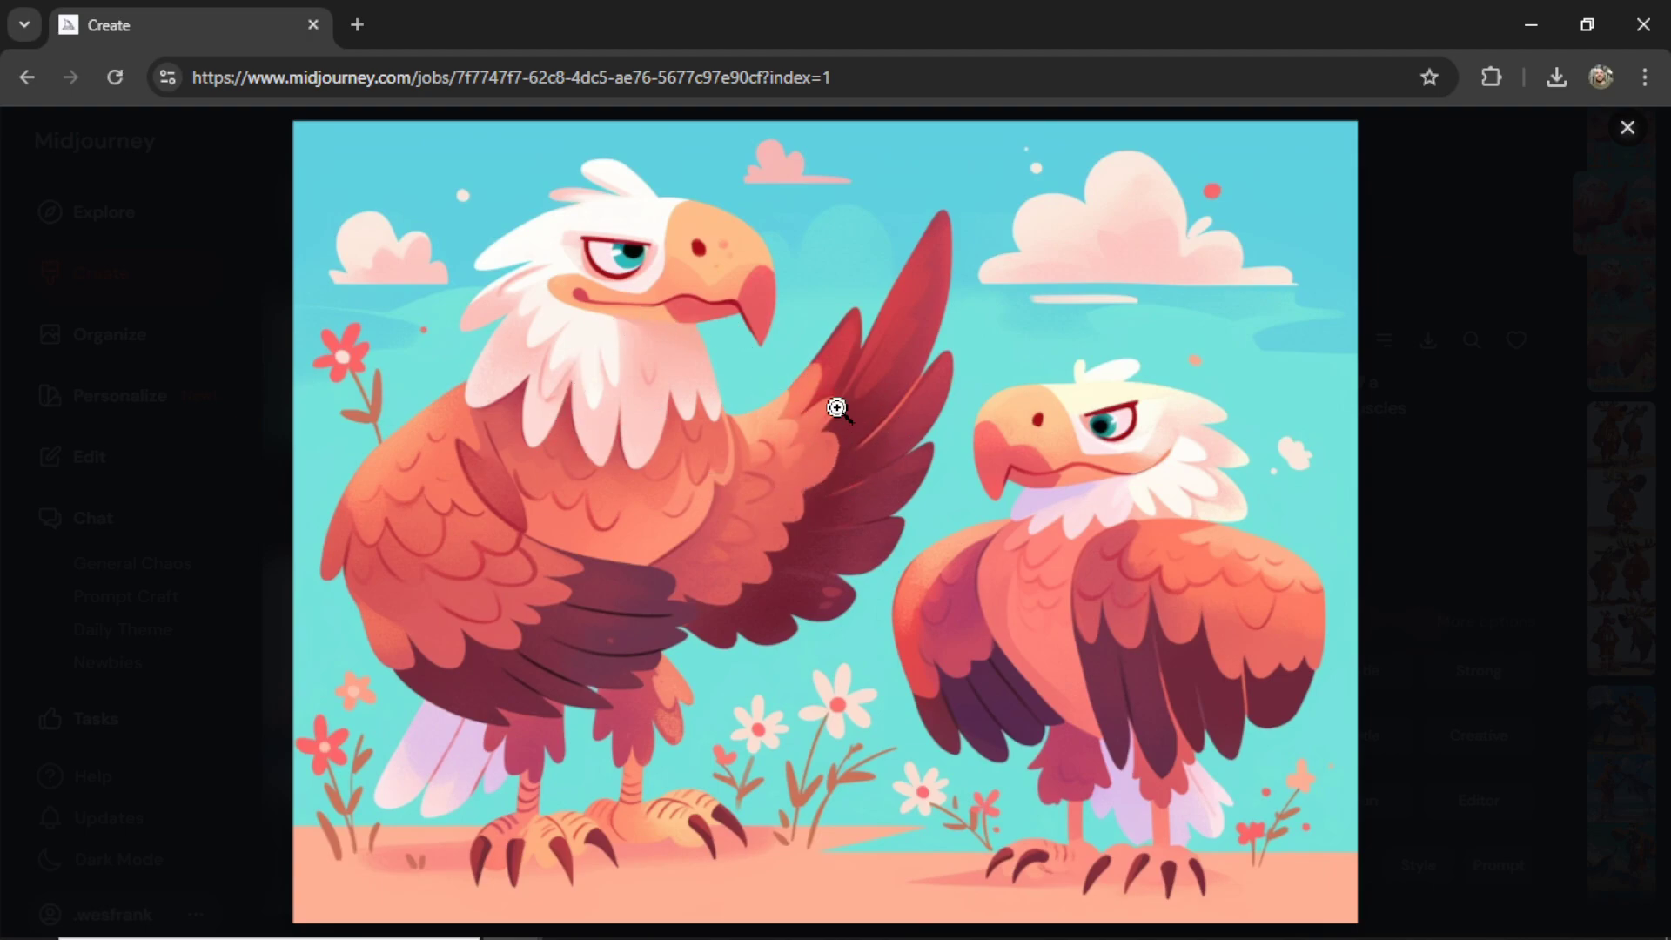
key("Right")
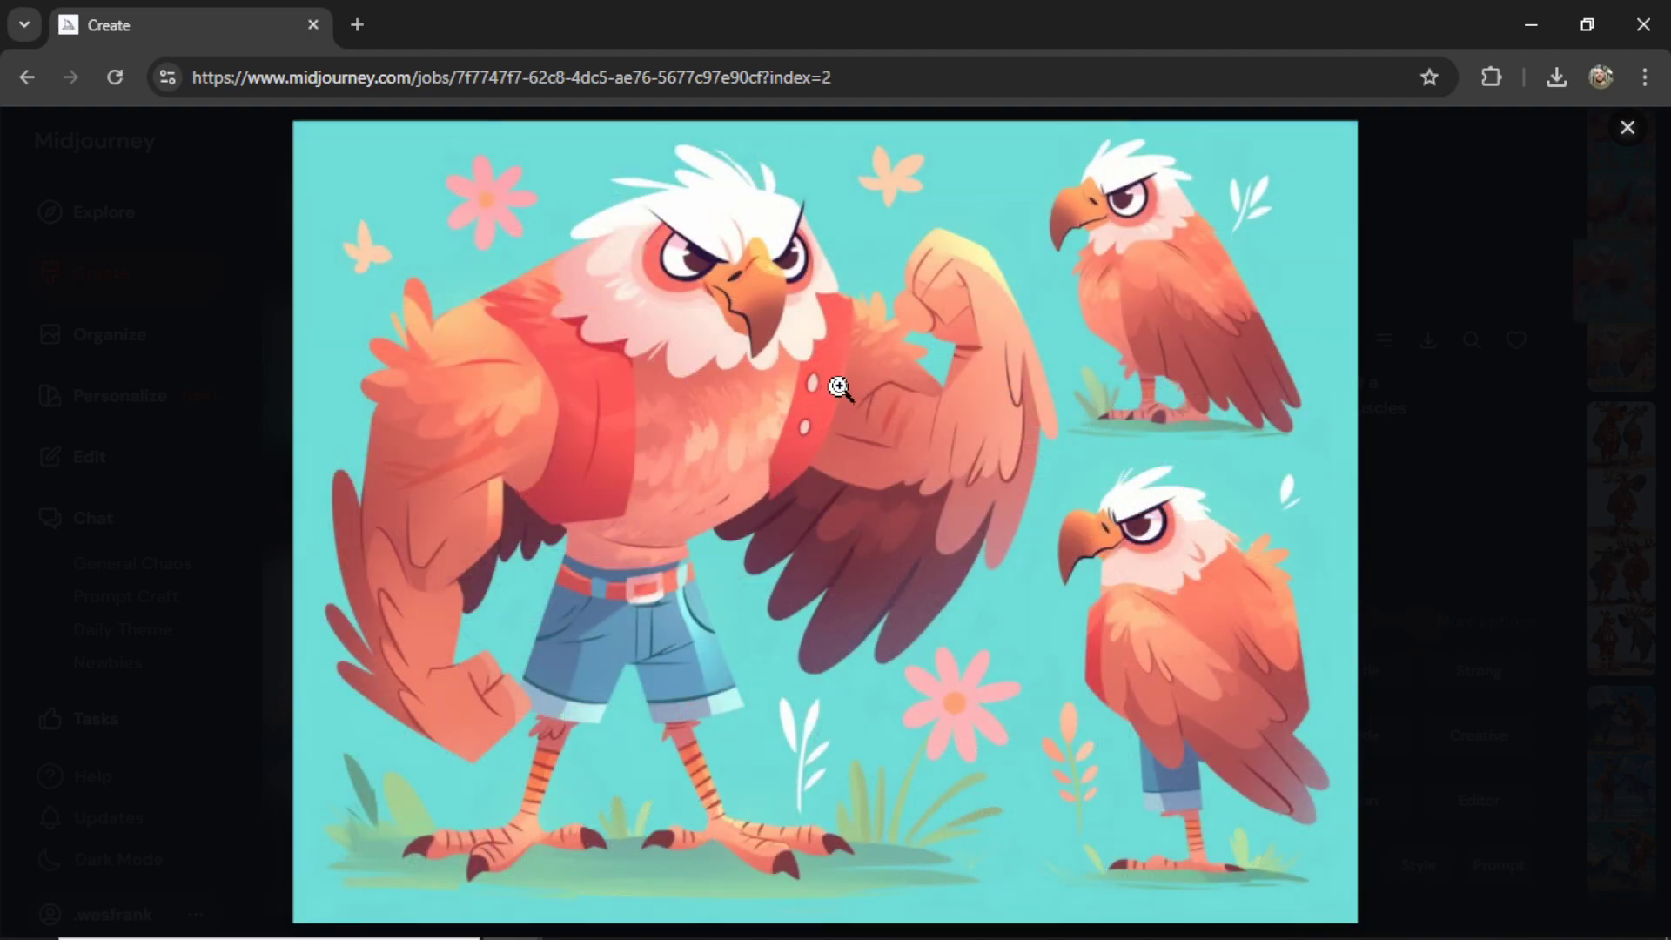
key("Right")
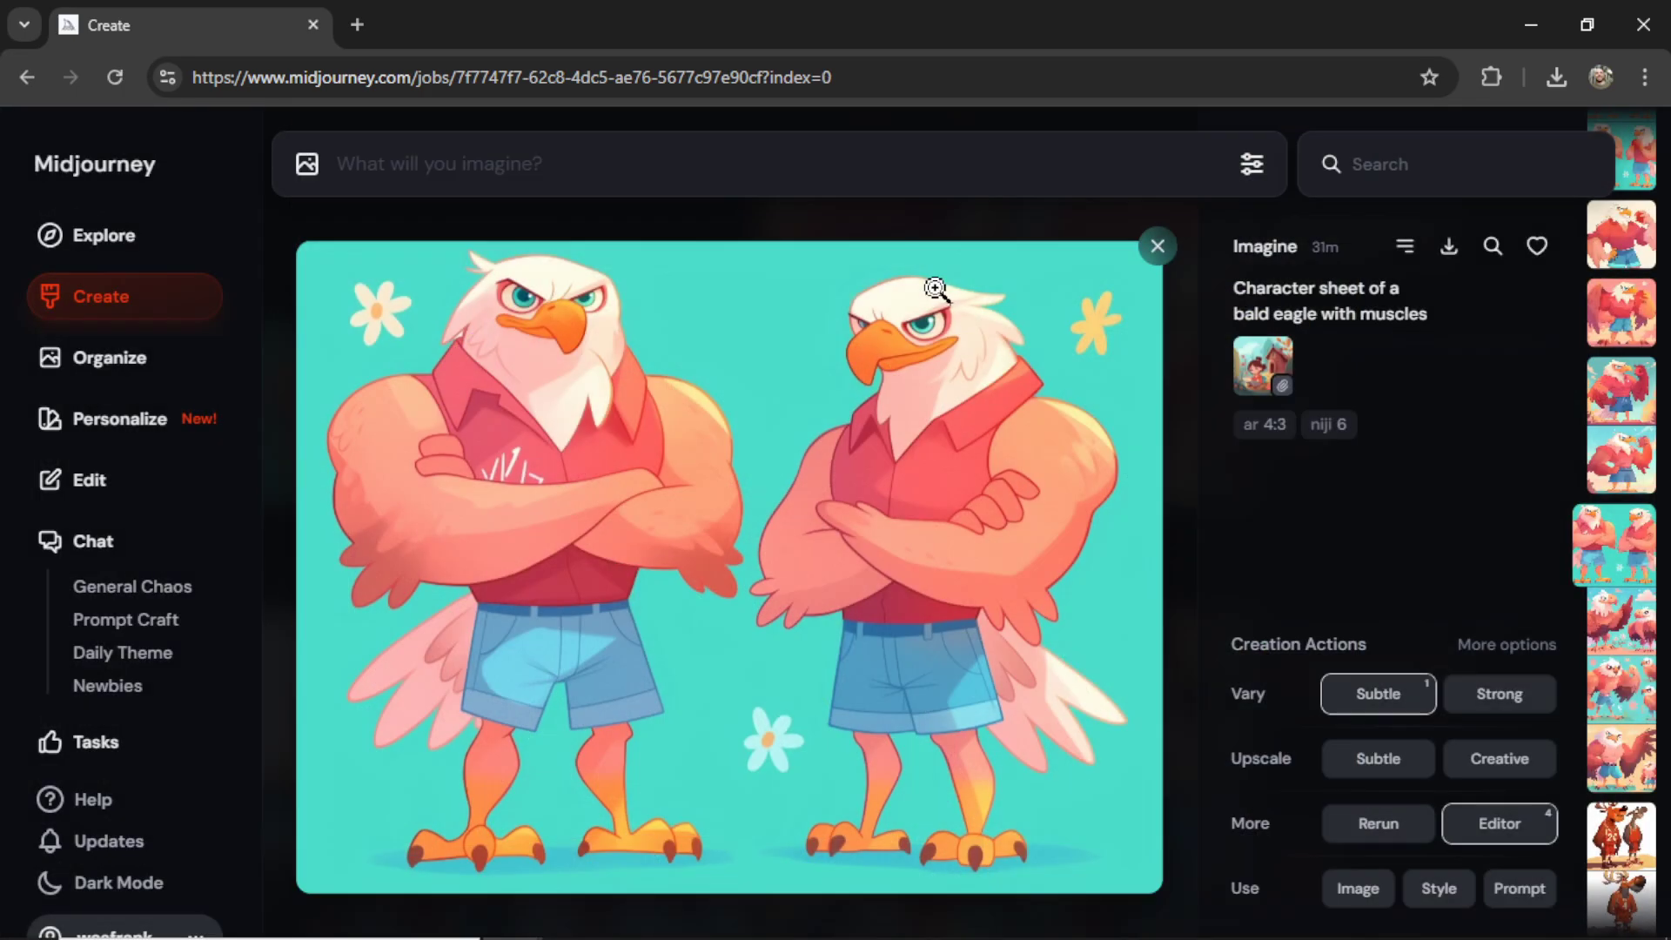
key("Right")
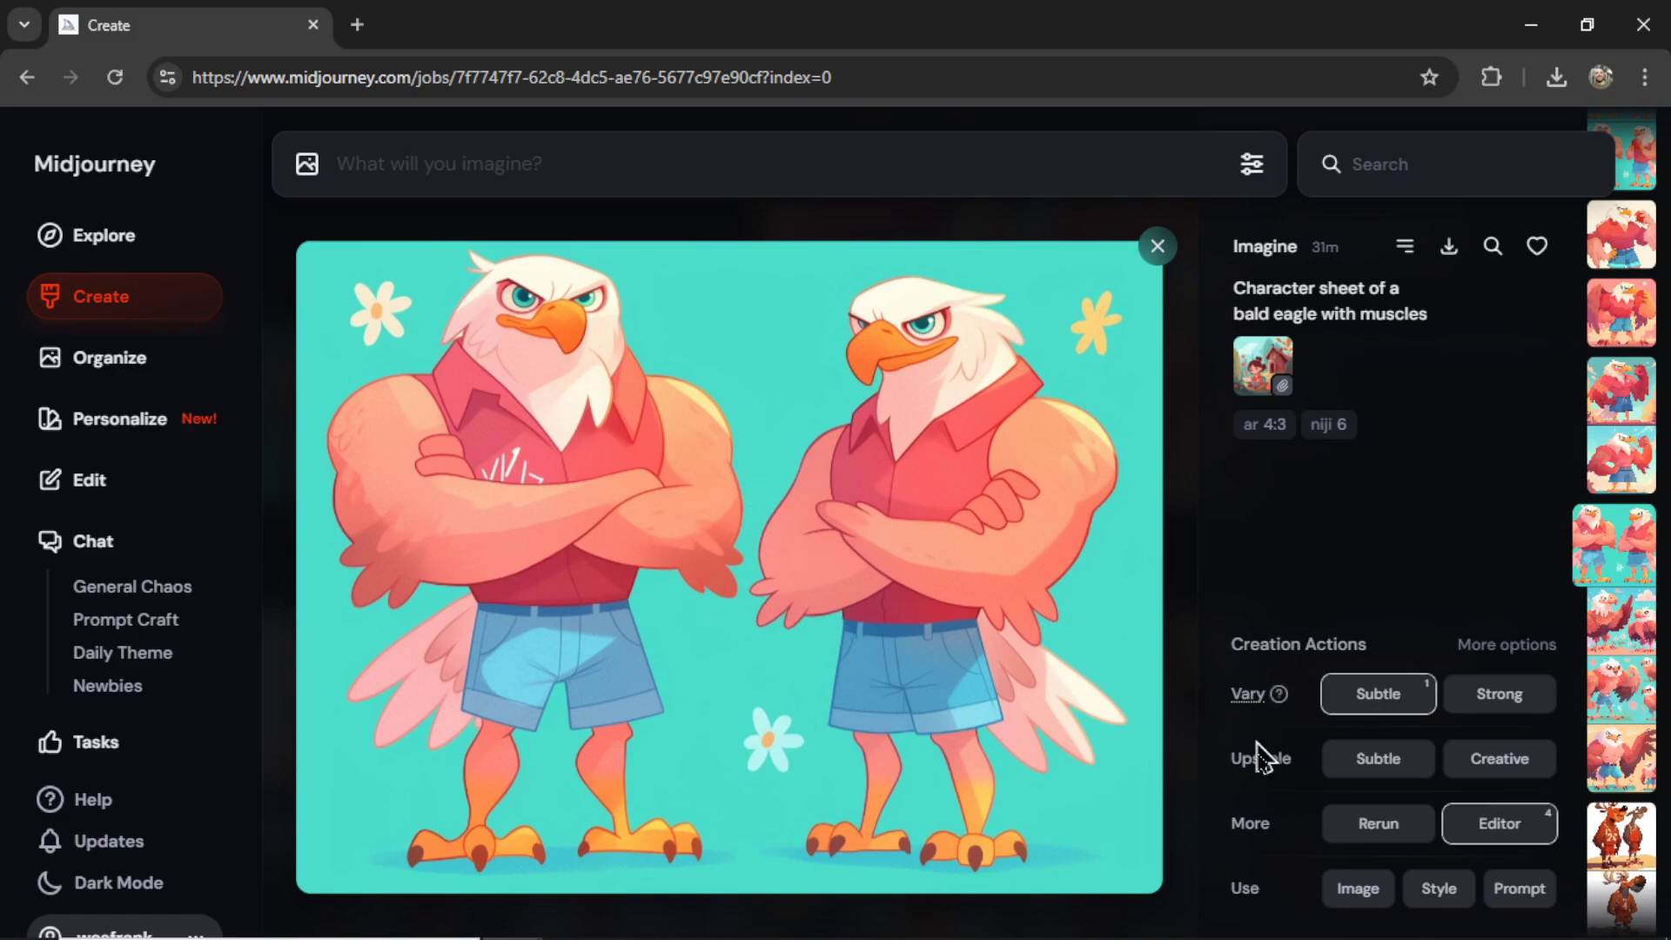
- Erase the right eagle's head and torso and regenerate it as 'A bald eagle with muscles eating an apple --niji 6'
left_click(1508, 835)
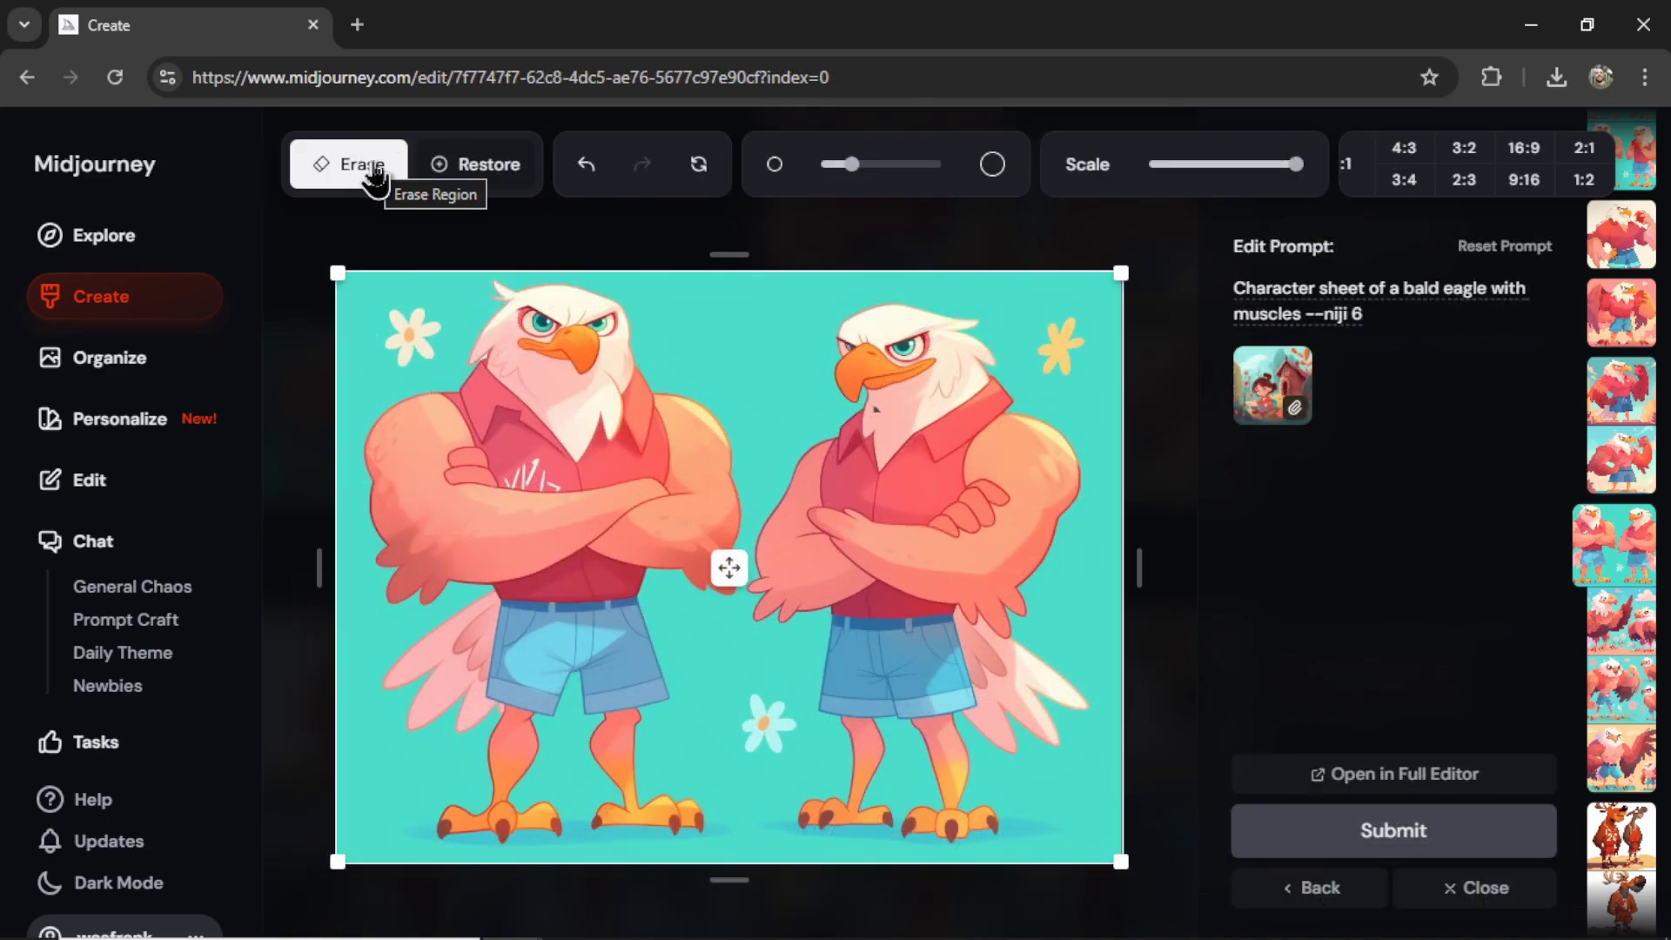
mouse_move(799, 612)
left_mouse_down()
mouse_move(765, 597)
mouse_move(770, 518)
mouse_move(863, 430)
mouse_move(893, 429)
mouse_move(817, 533)
mouse_move(805, 583)
mouse_move(875, 340)
mouse_move(963, 362)
mouse_move(948, 328)
mouse_move(821, 533)
left_mouse_up()
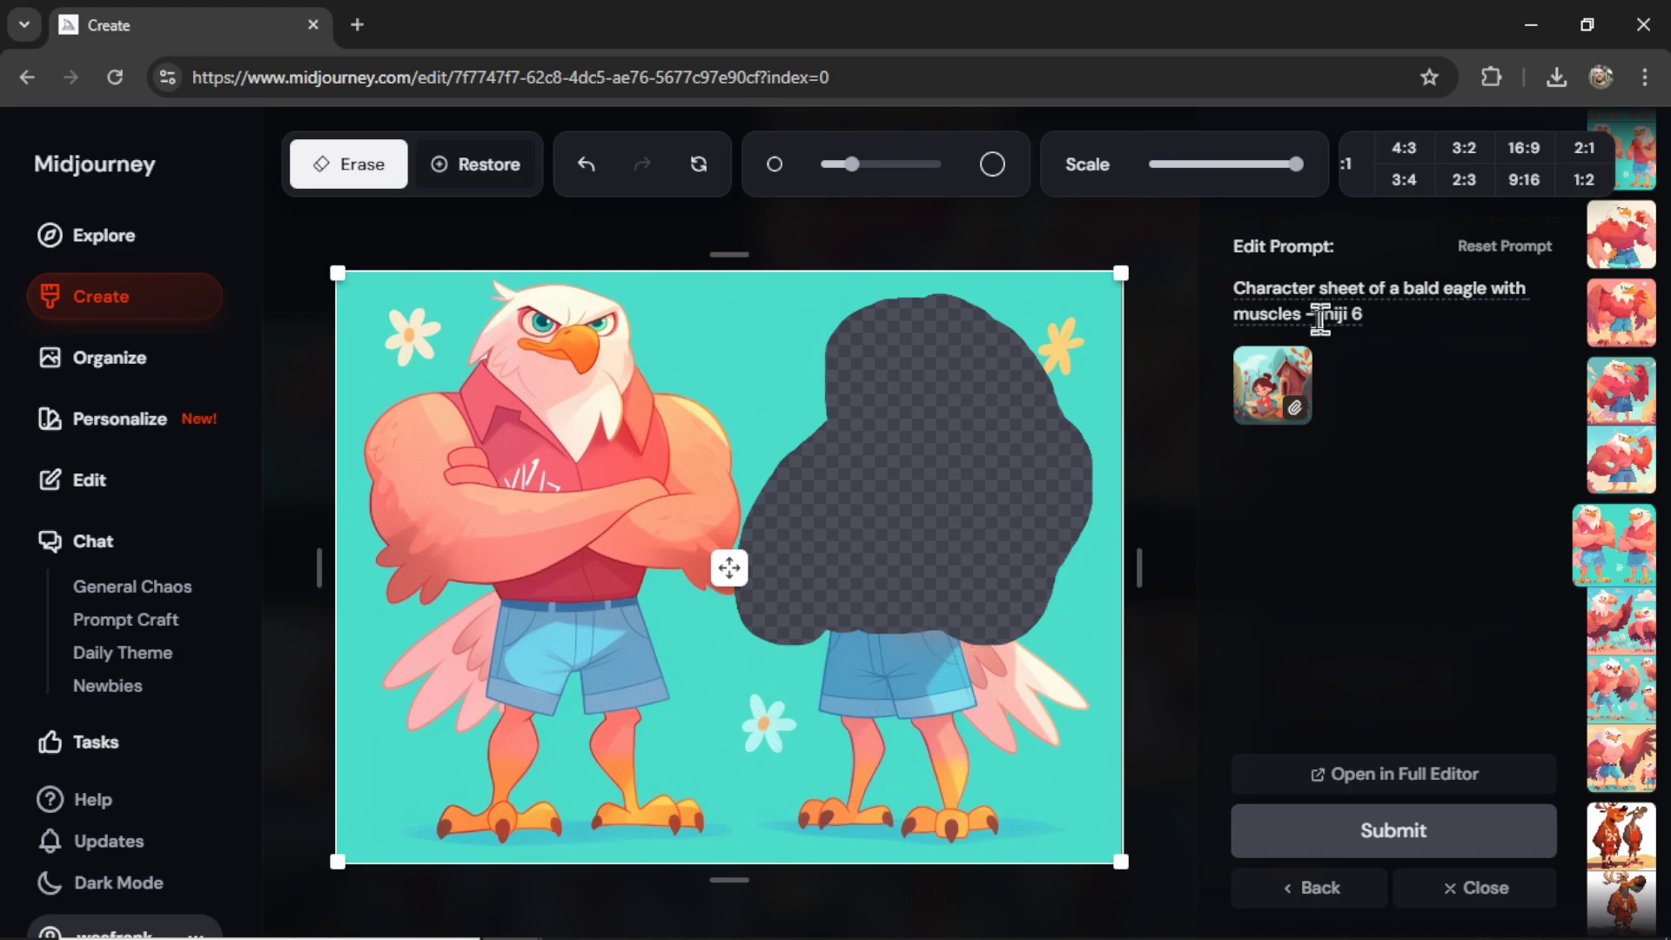
left_click_drag(1303, 320, 1253, 315)
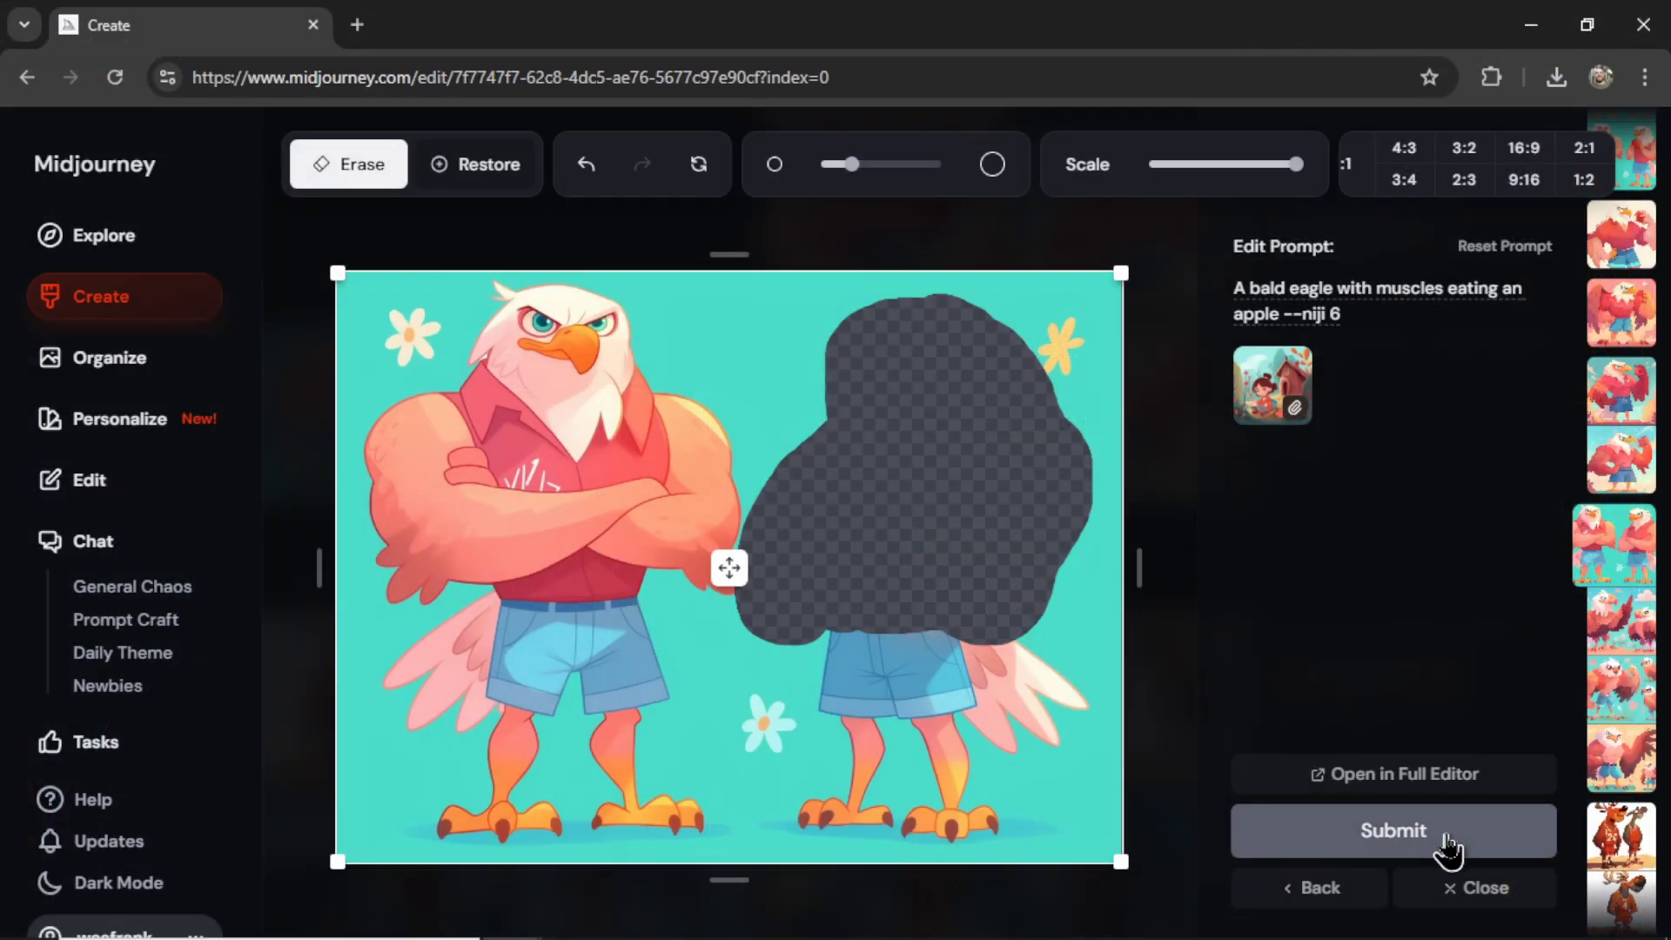
left_click(1447, 850)
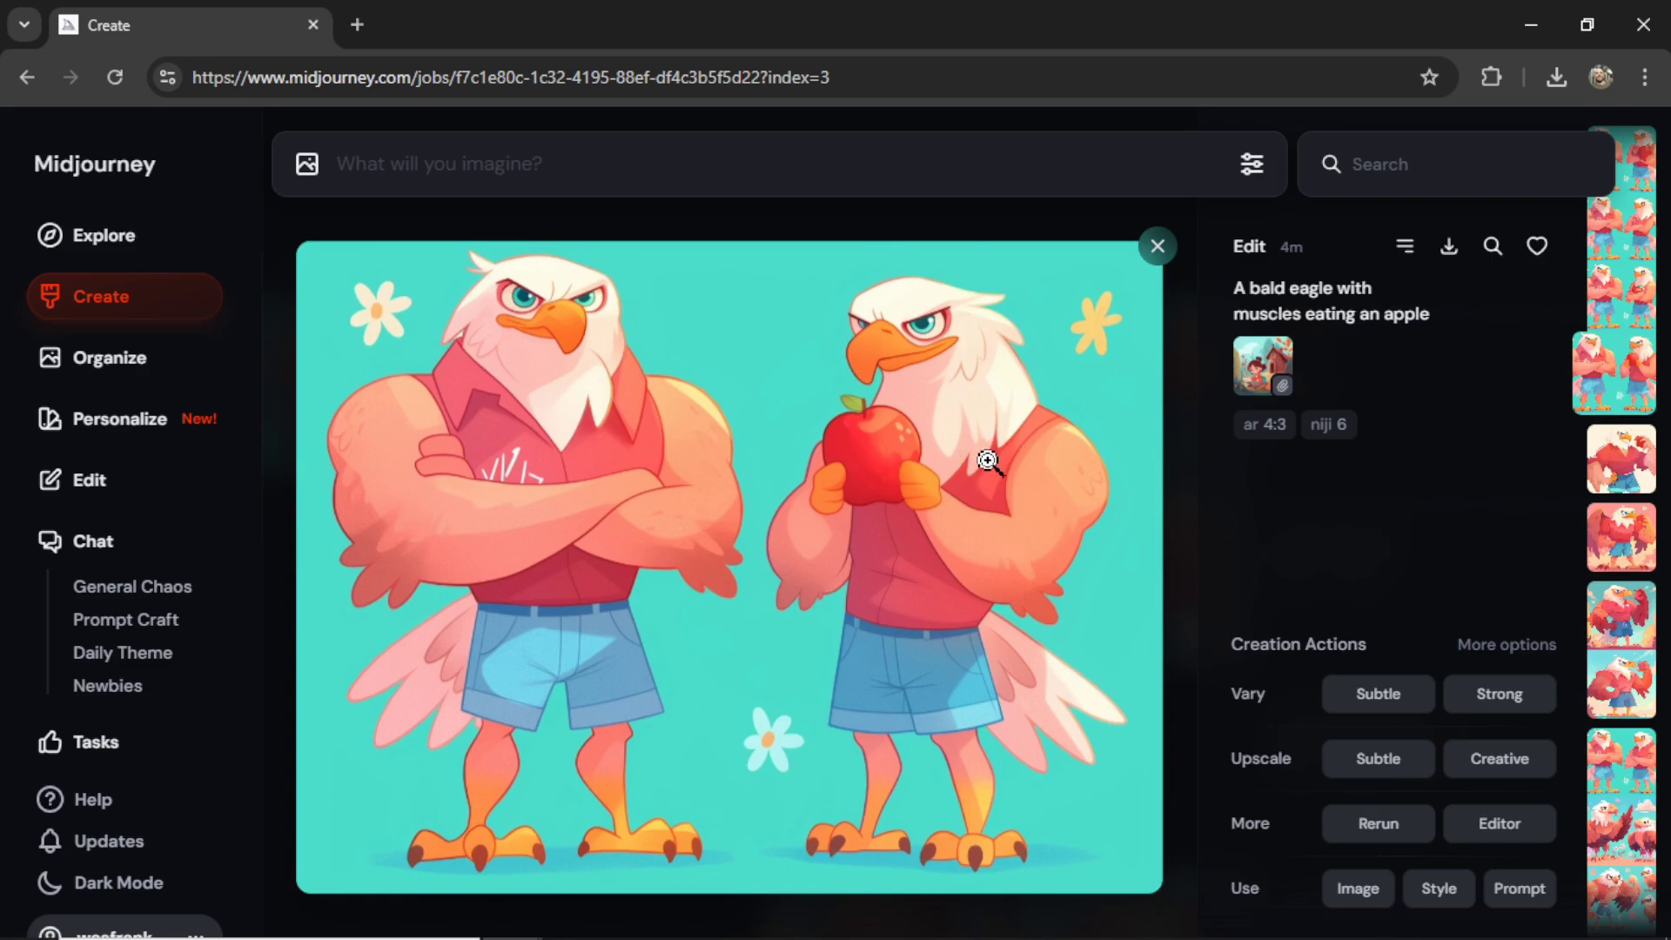
- Browse the apple-eating eagle edit results, then close the view to return to creations
key("Right")
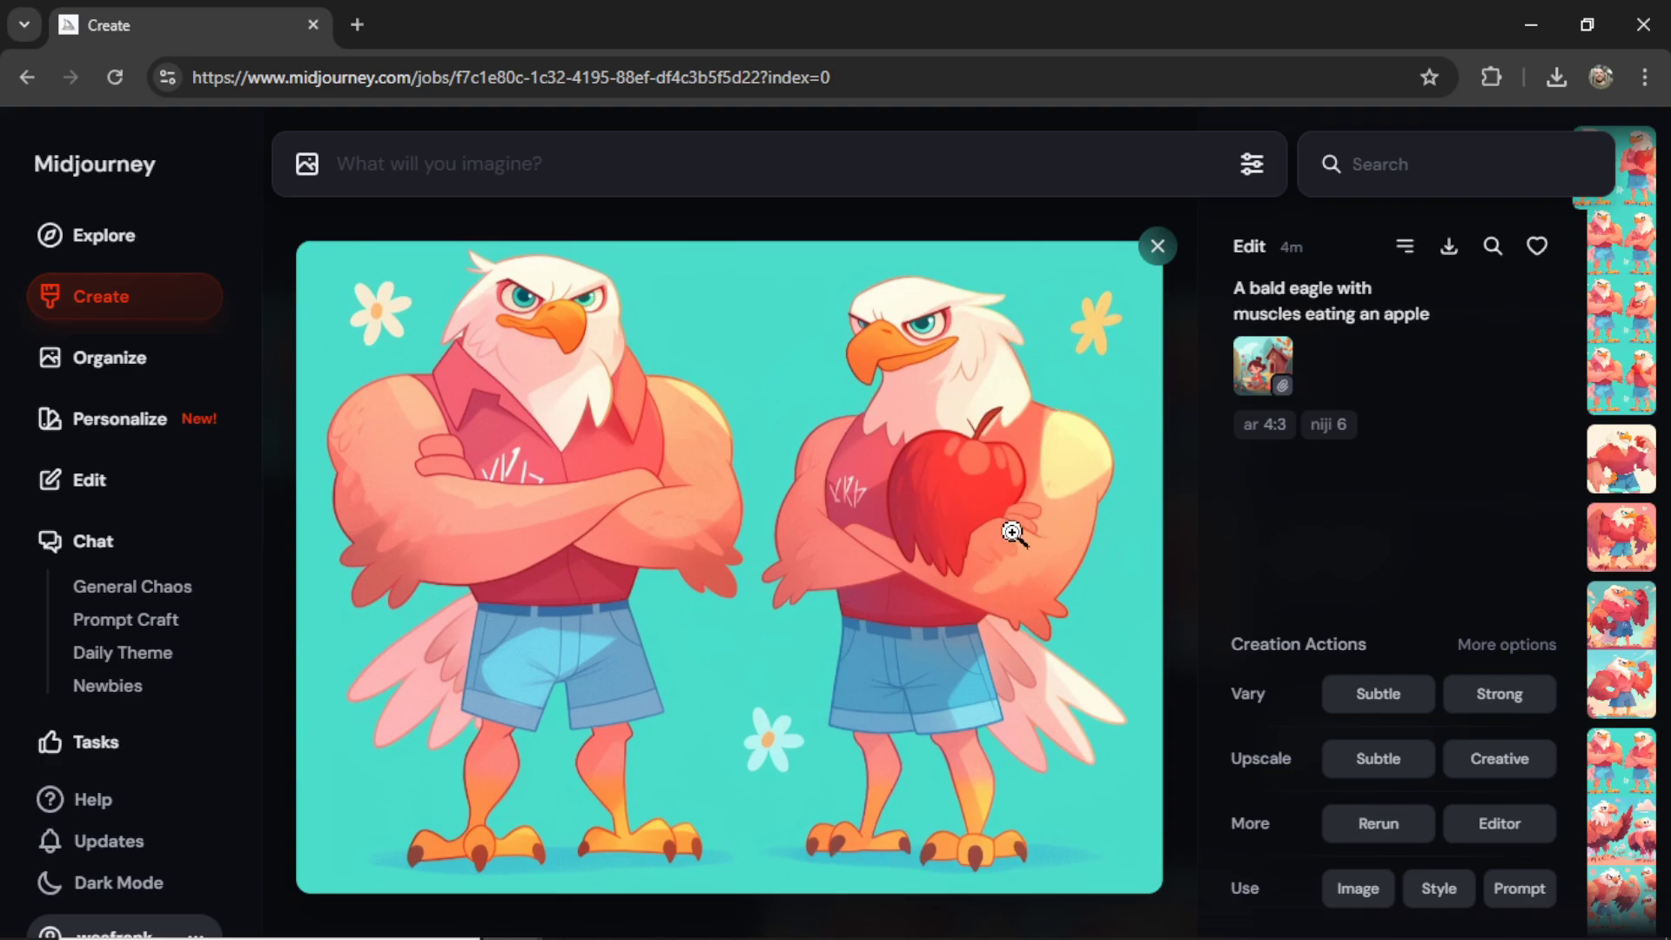
left_click(1157, 246)
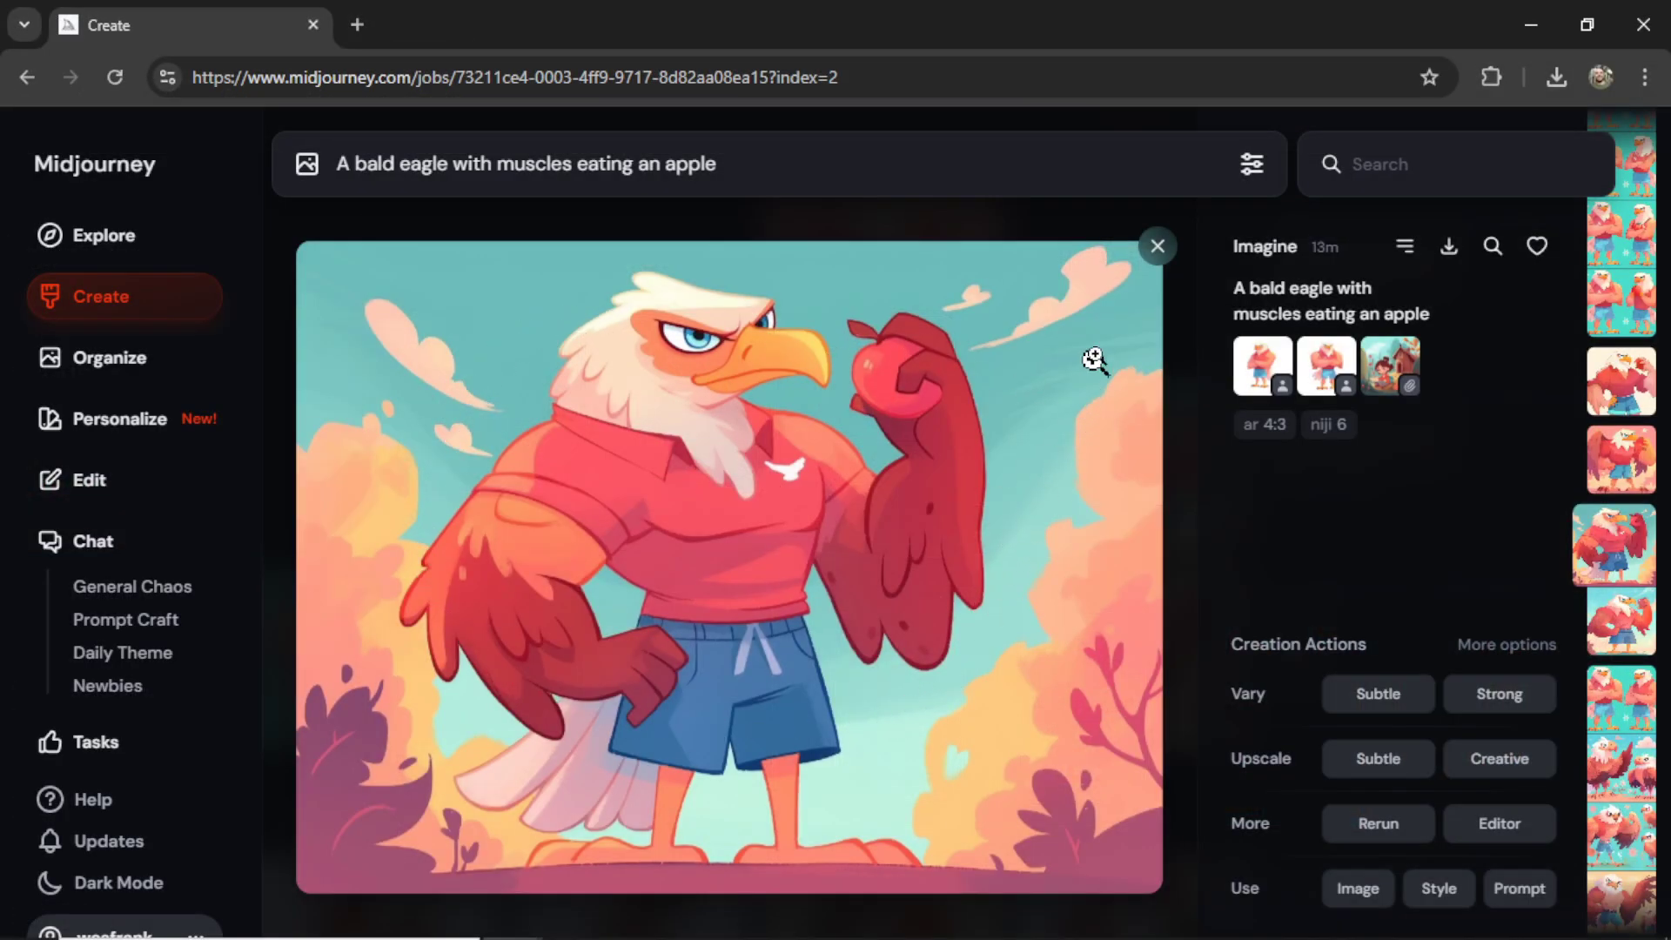
- Scroll through the enlarged apple-eating eagle generations, then go back to the Create grid
scroll(1088, 362, "down", 1)
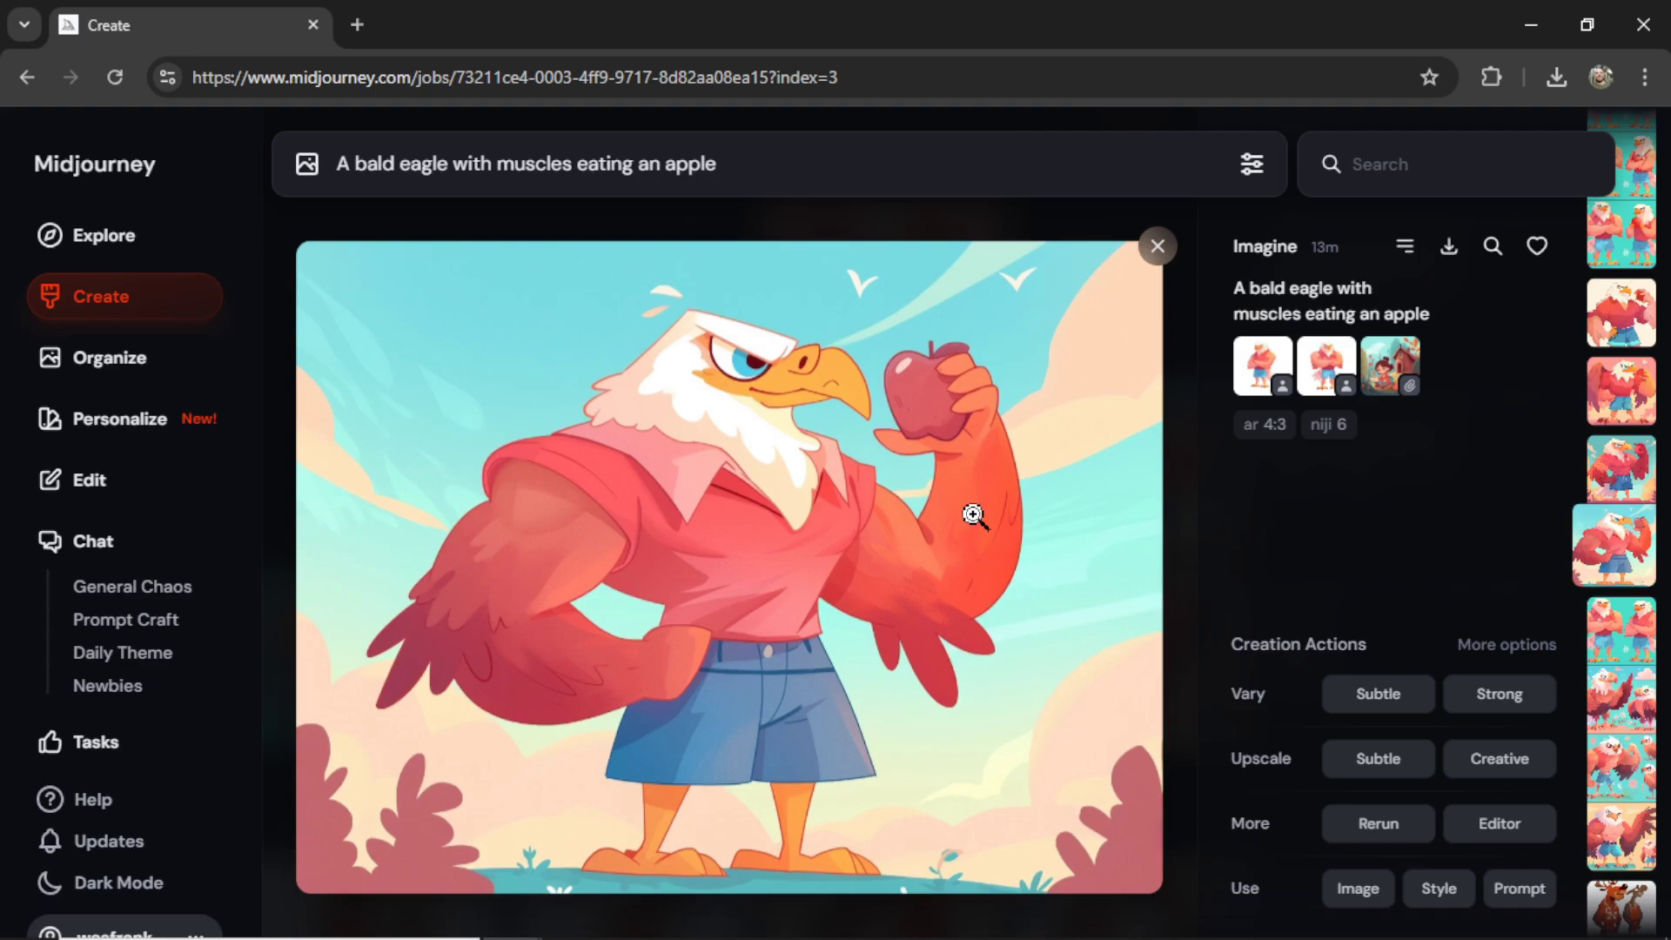
scroll(966, 501, "up", 5)
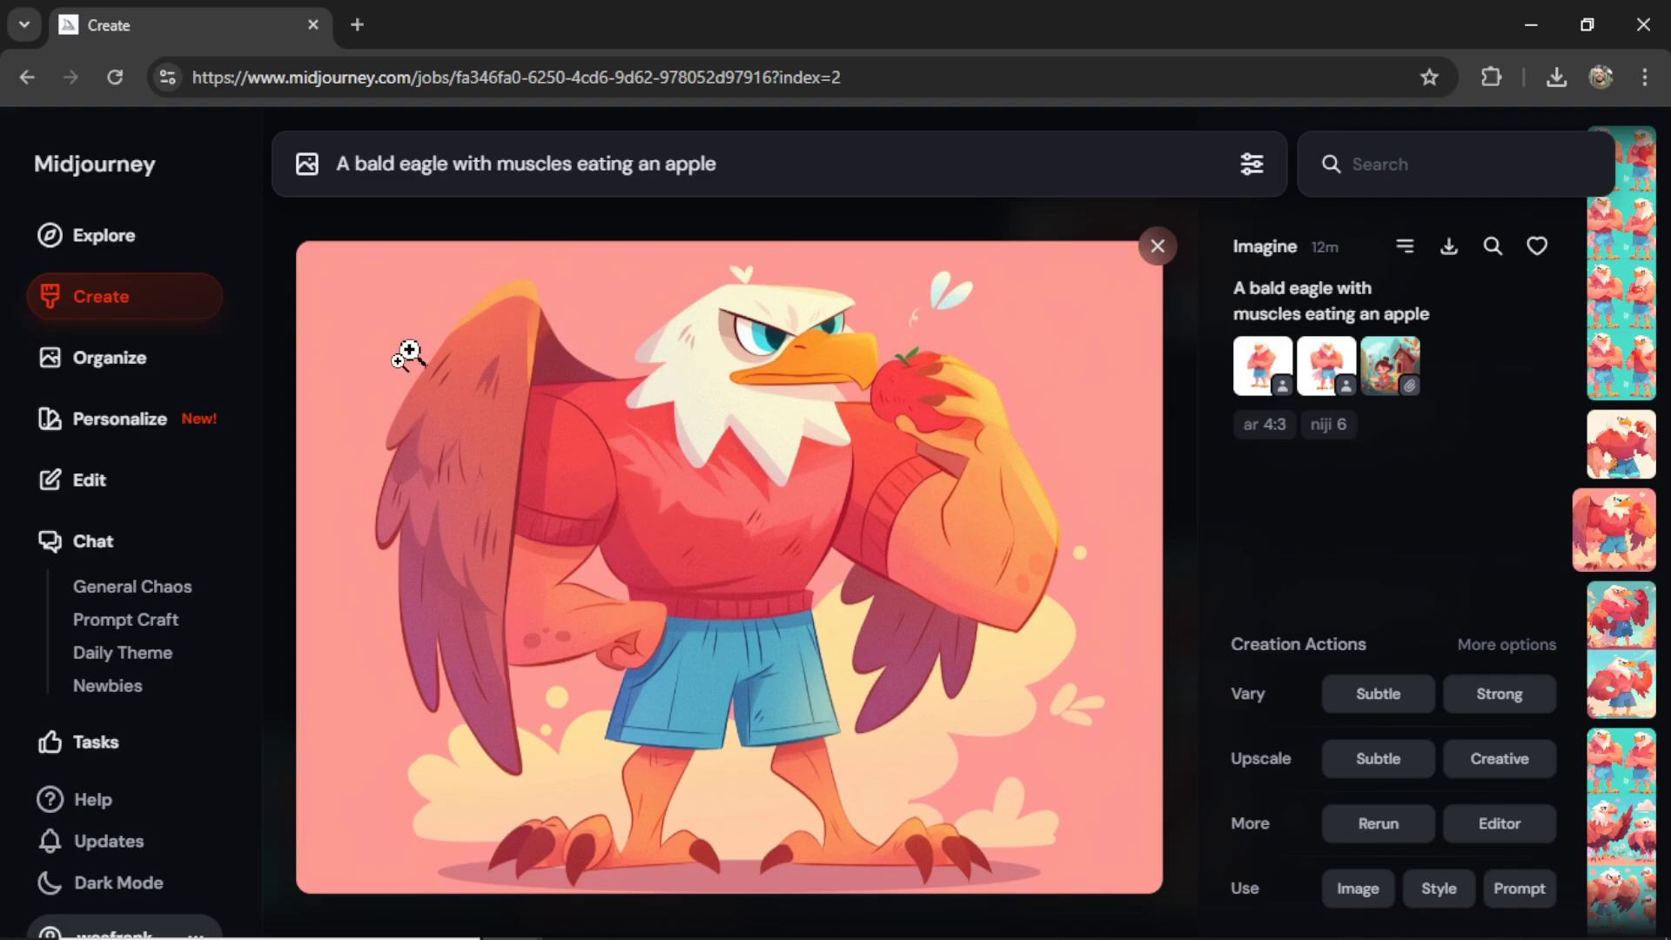
scroll(870, 601, "up", 1)
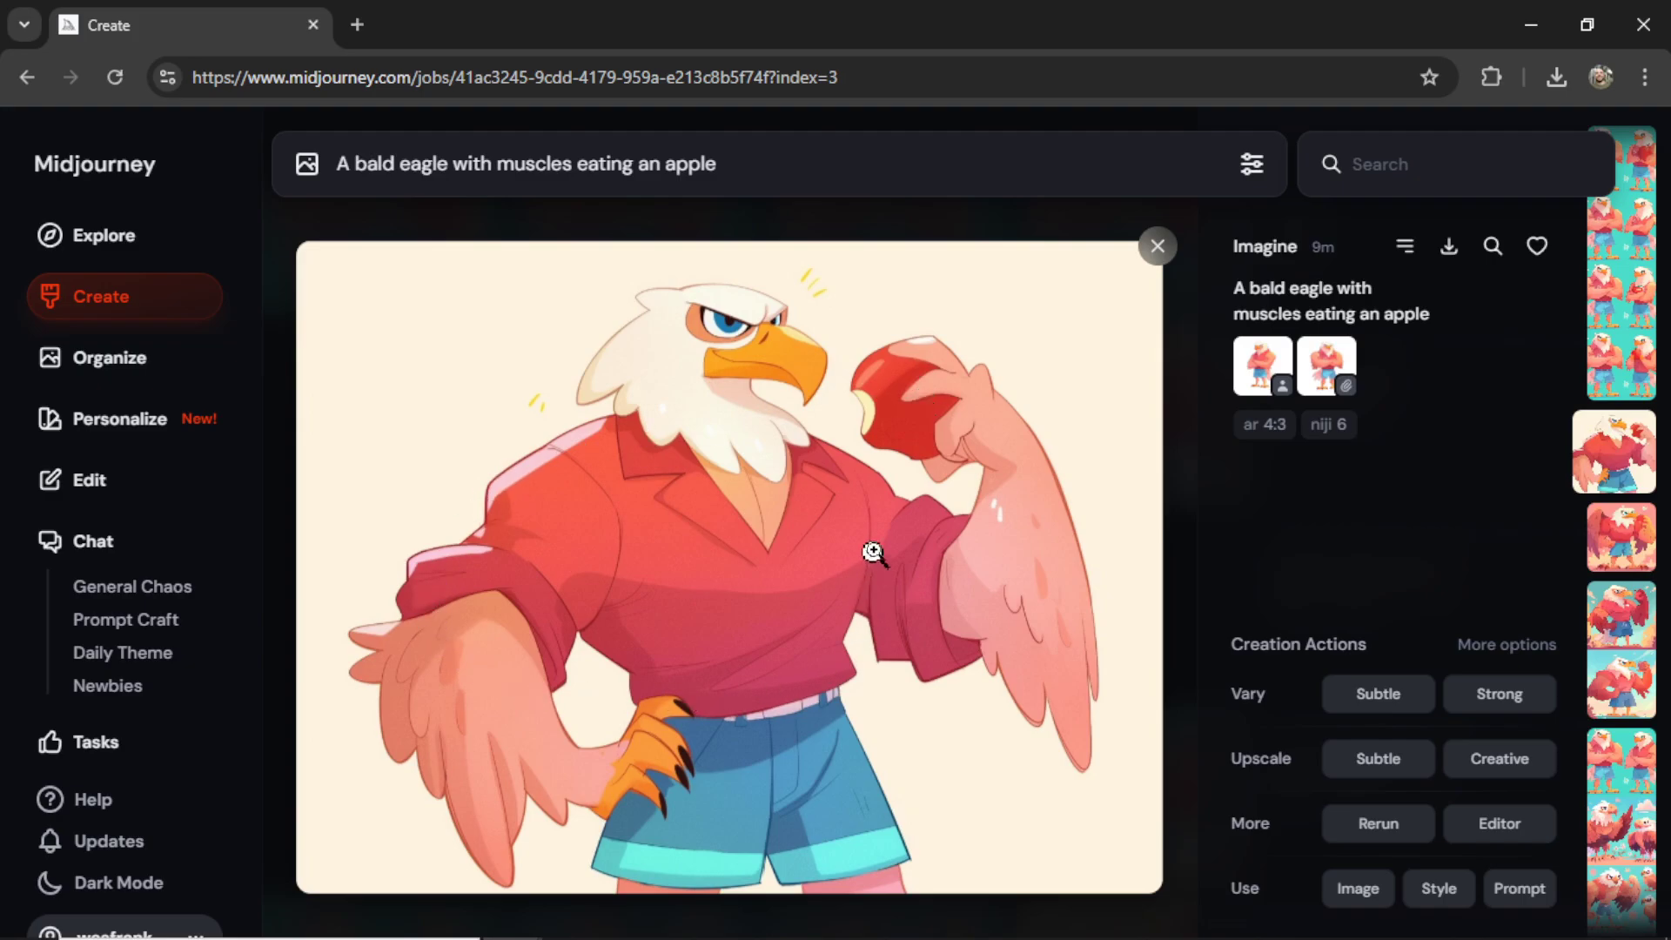
scroll(1069, 437, "up", 1)
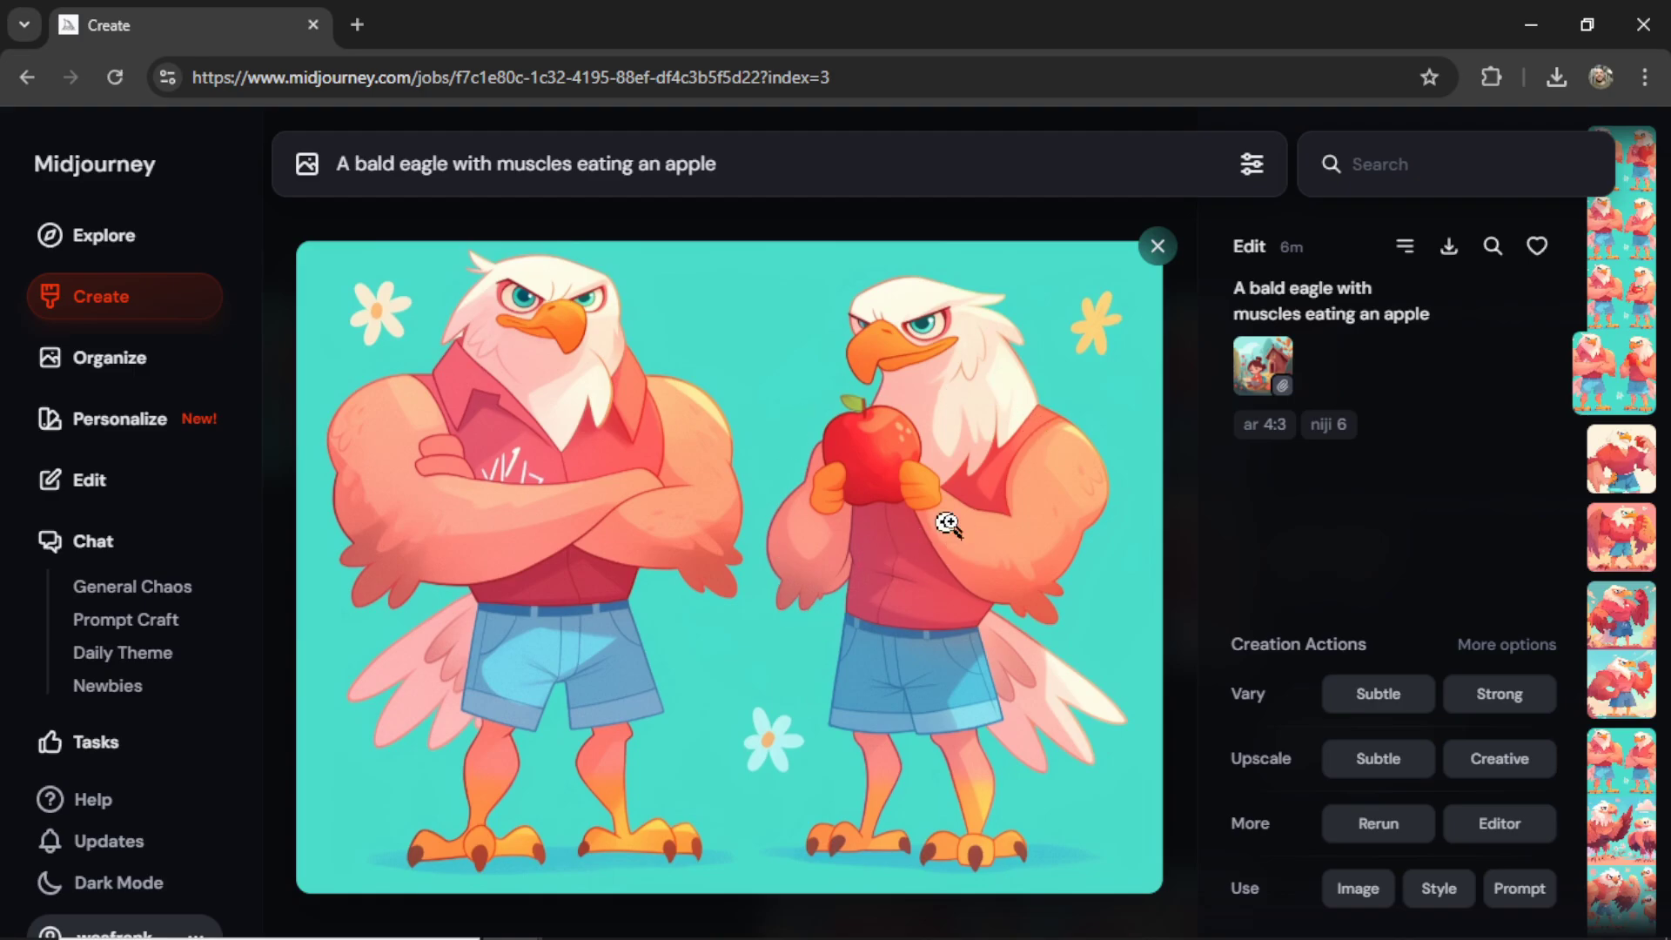
key("Escape")
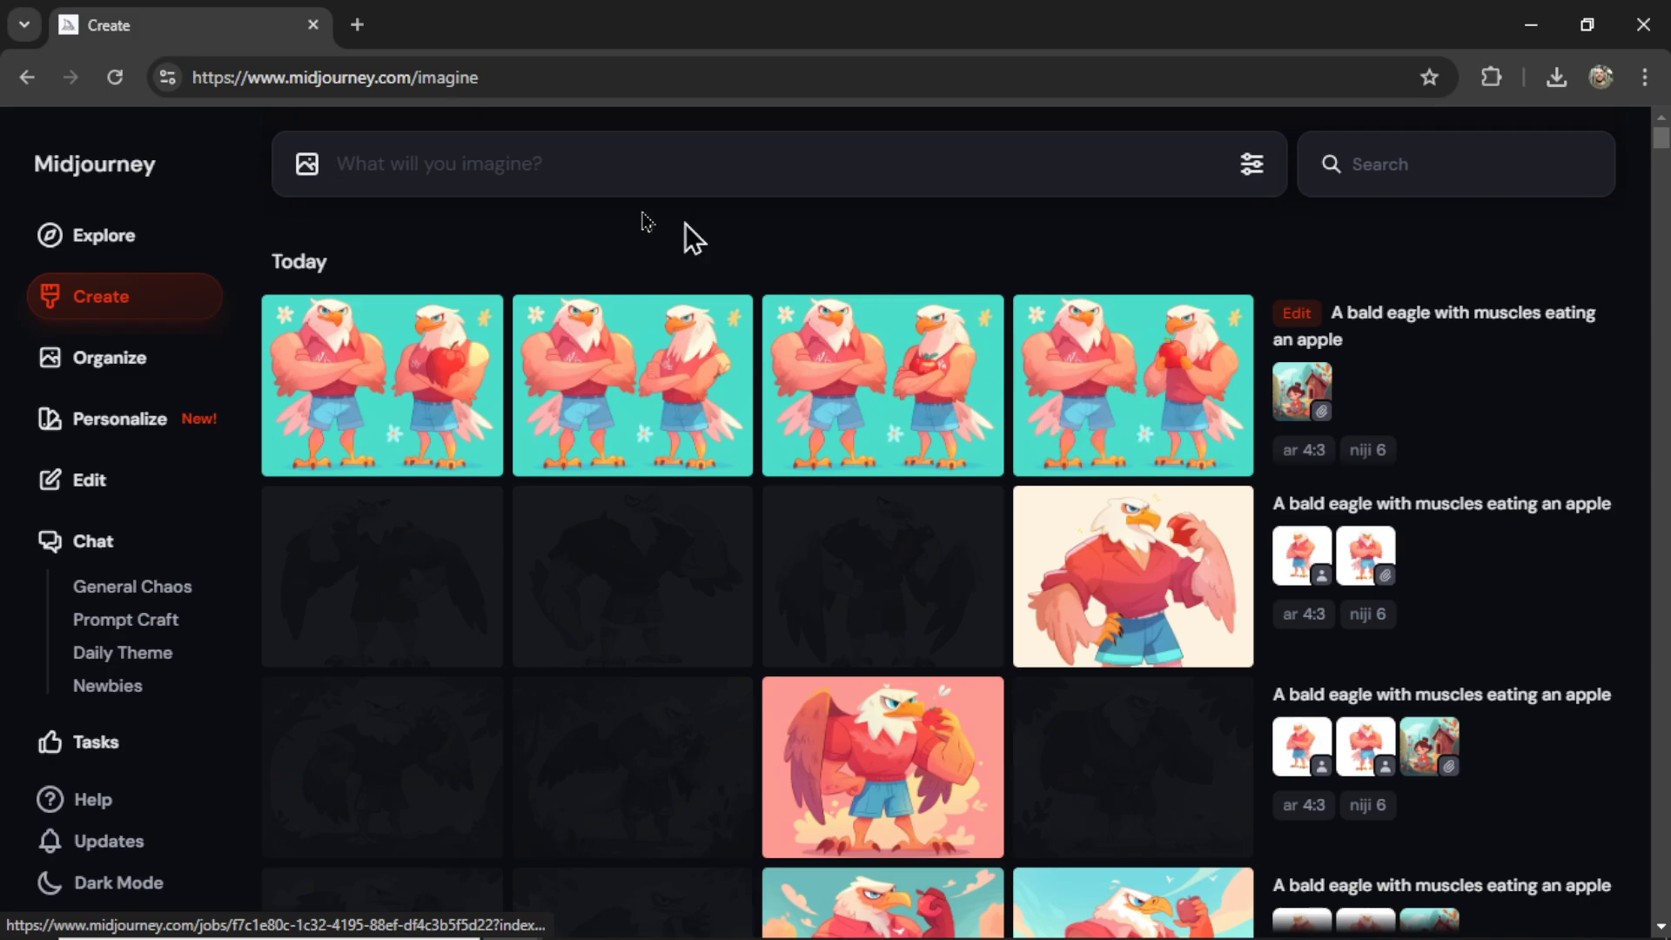
- Generate 'a bowling alley' with the girl-and-house picture as the style reference
left_click(307, 164)
left_click(897, 407)
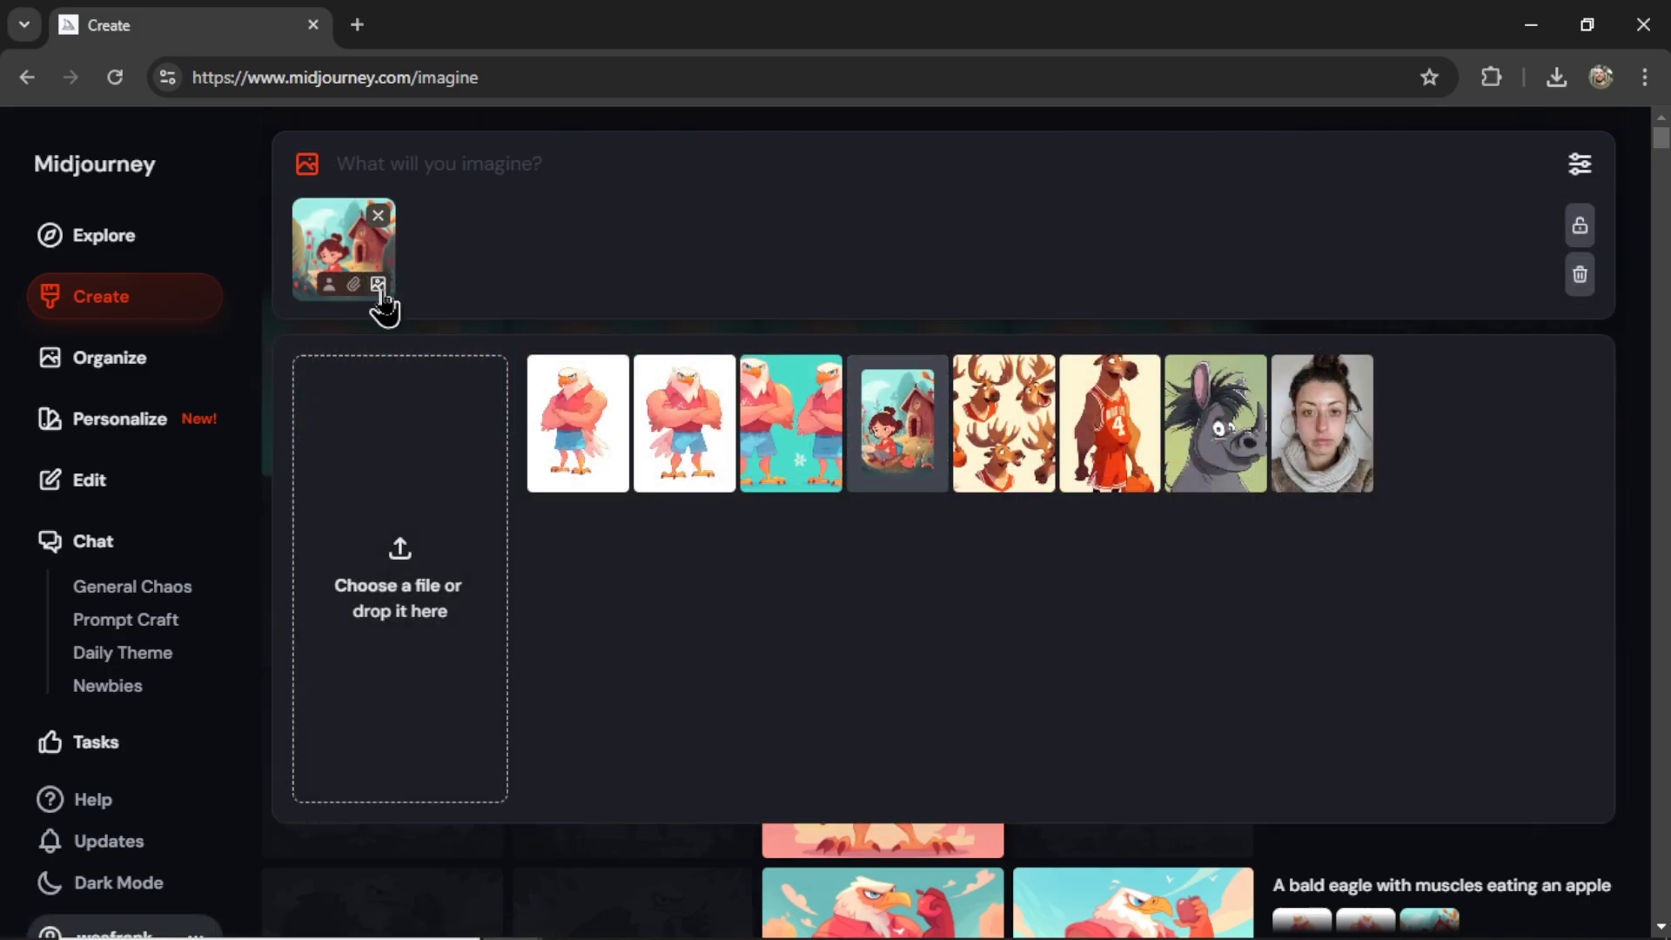
left_click(358, 294)
left_click(535, 163)
type("a bowling alley")
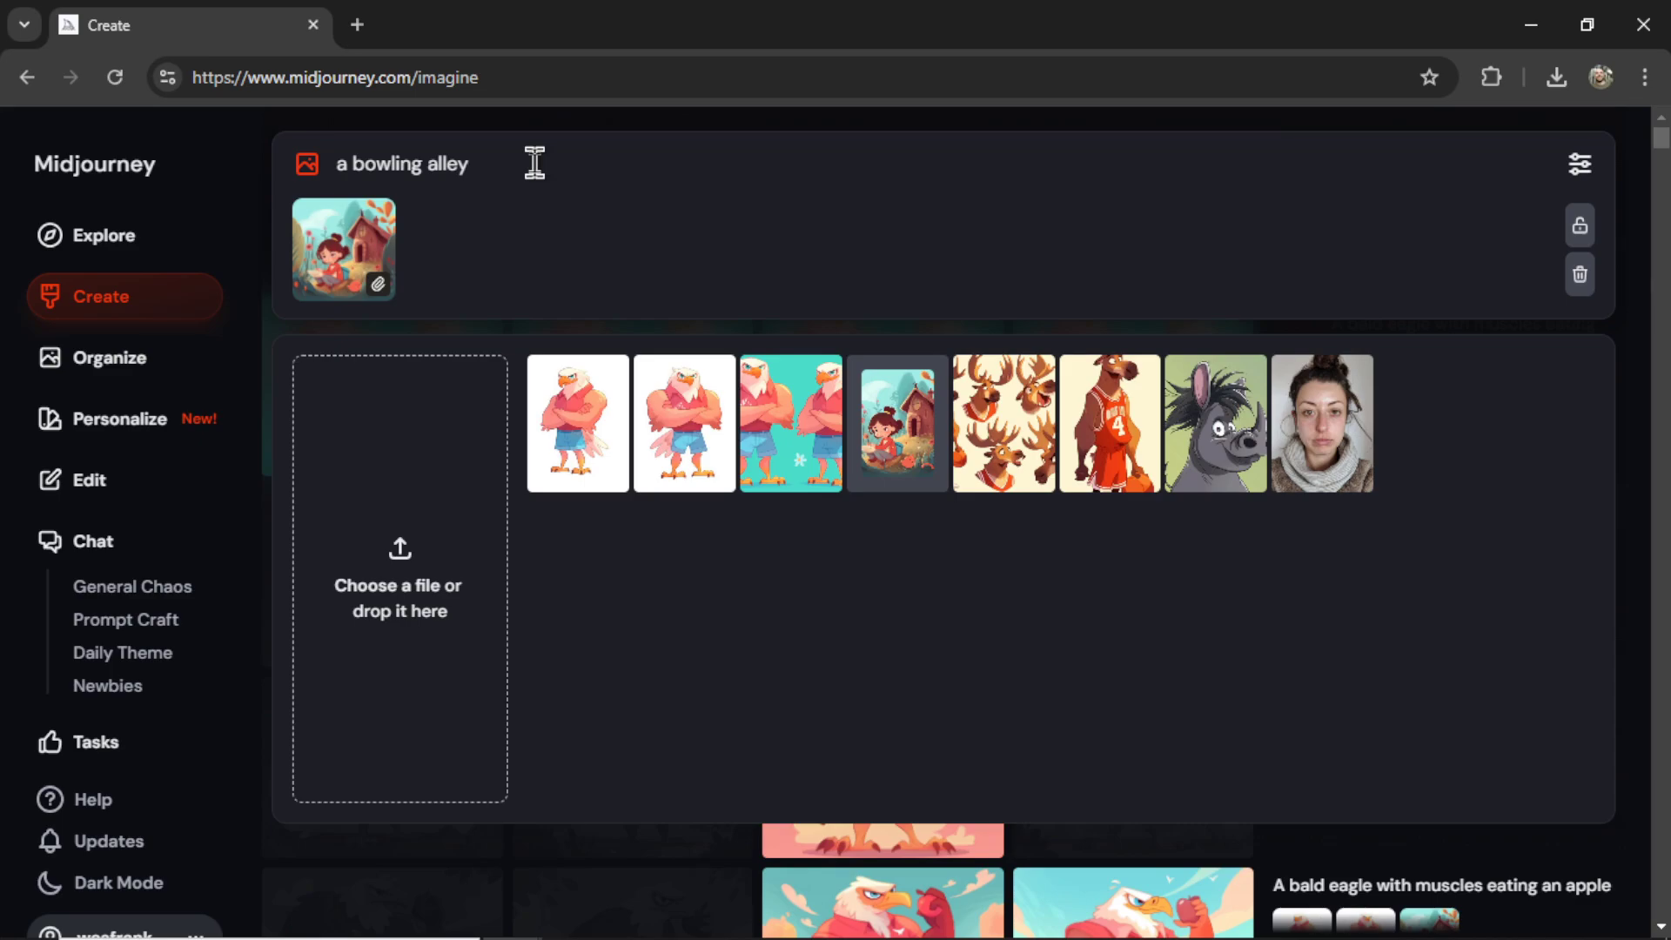
key("Return")
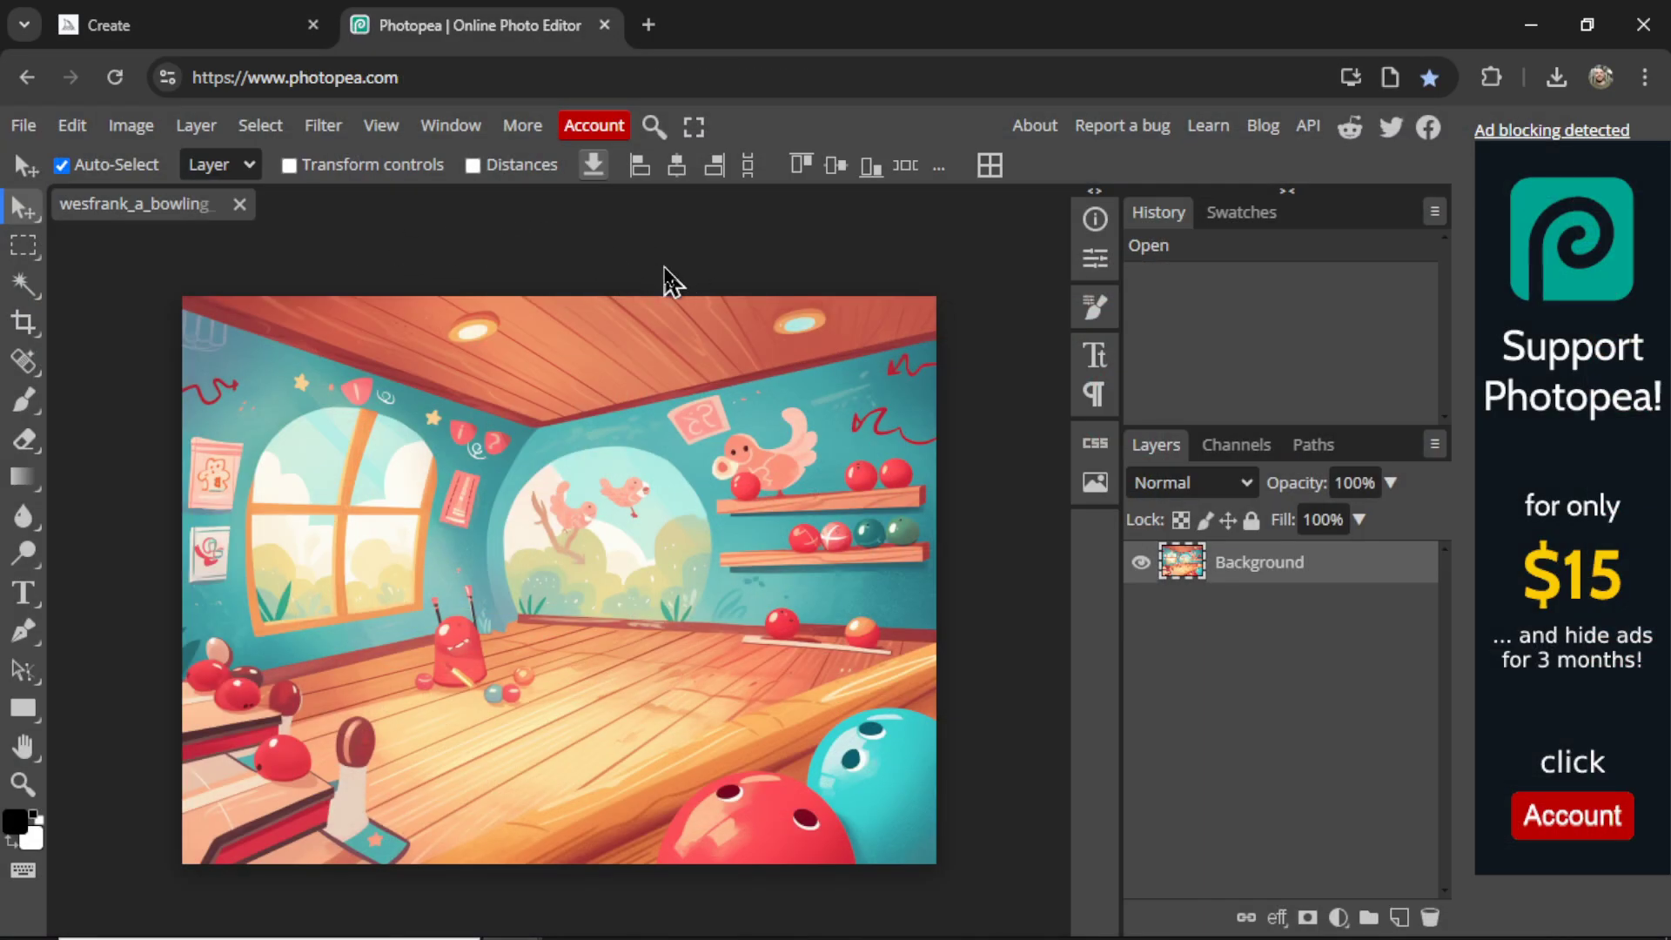
- Open the two-eagle apple image in Photopea and delete its teal background with Magic Wand
key("ctrl+o")
left_click(423, 383)
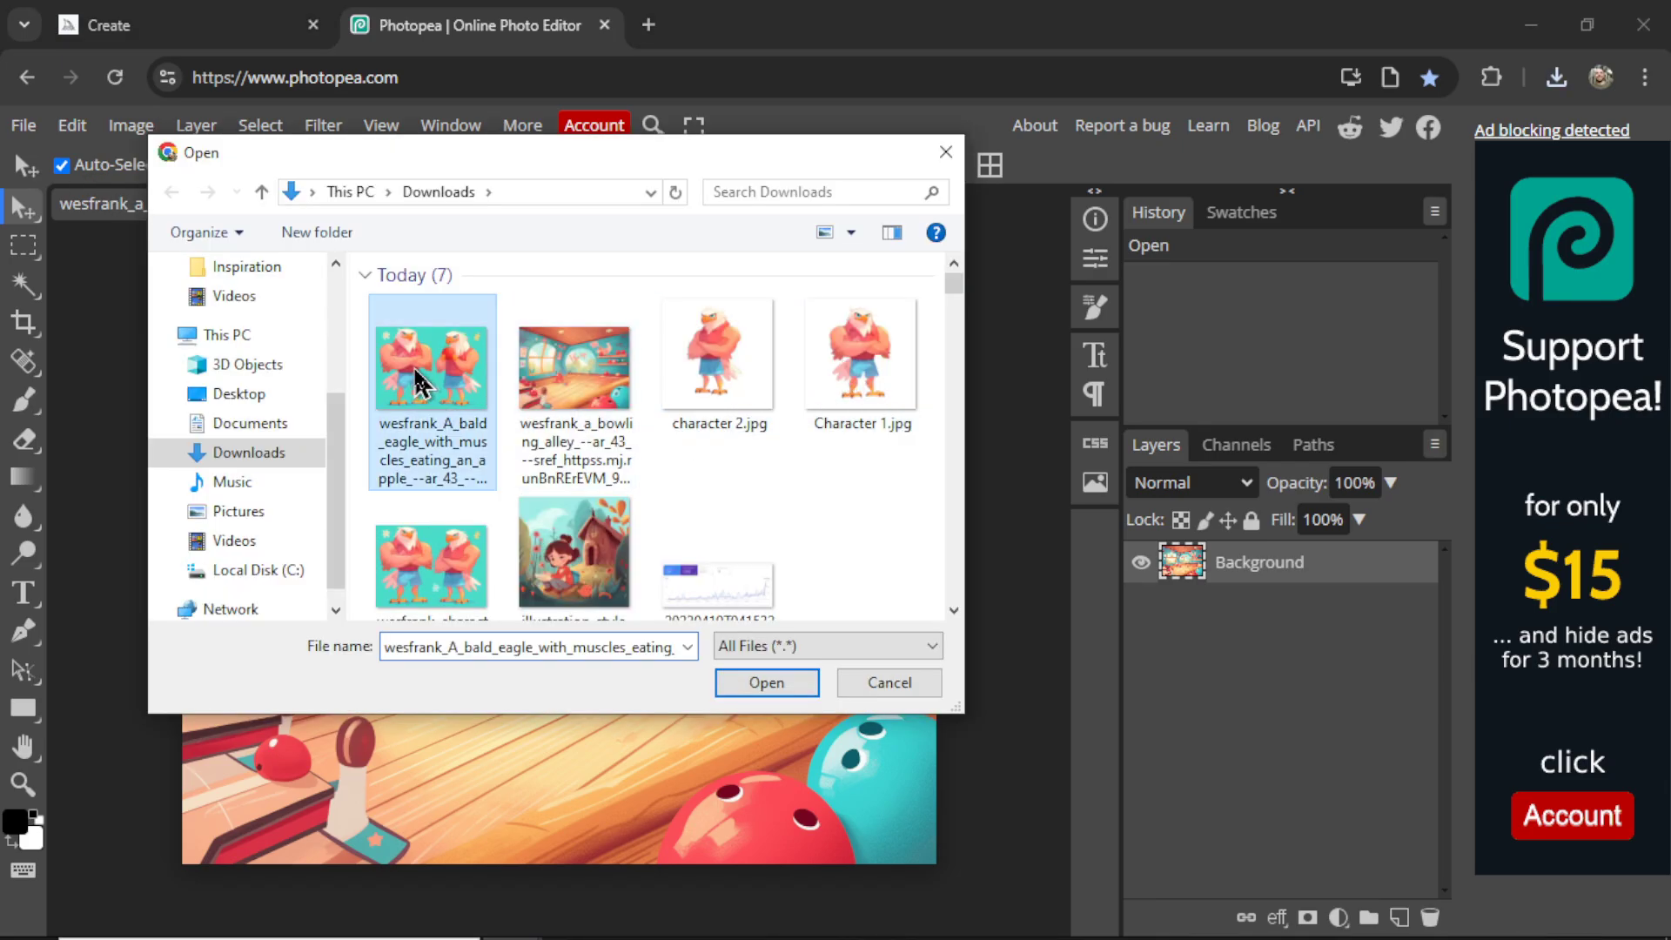
left_click(766, 683)
key("w")
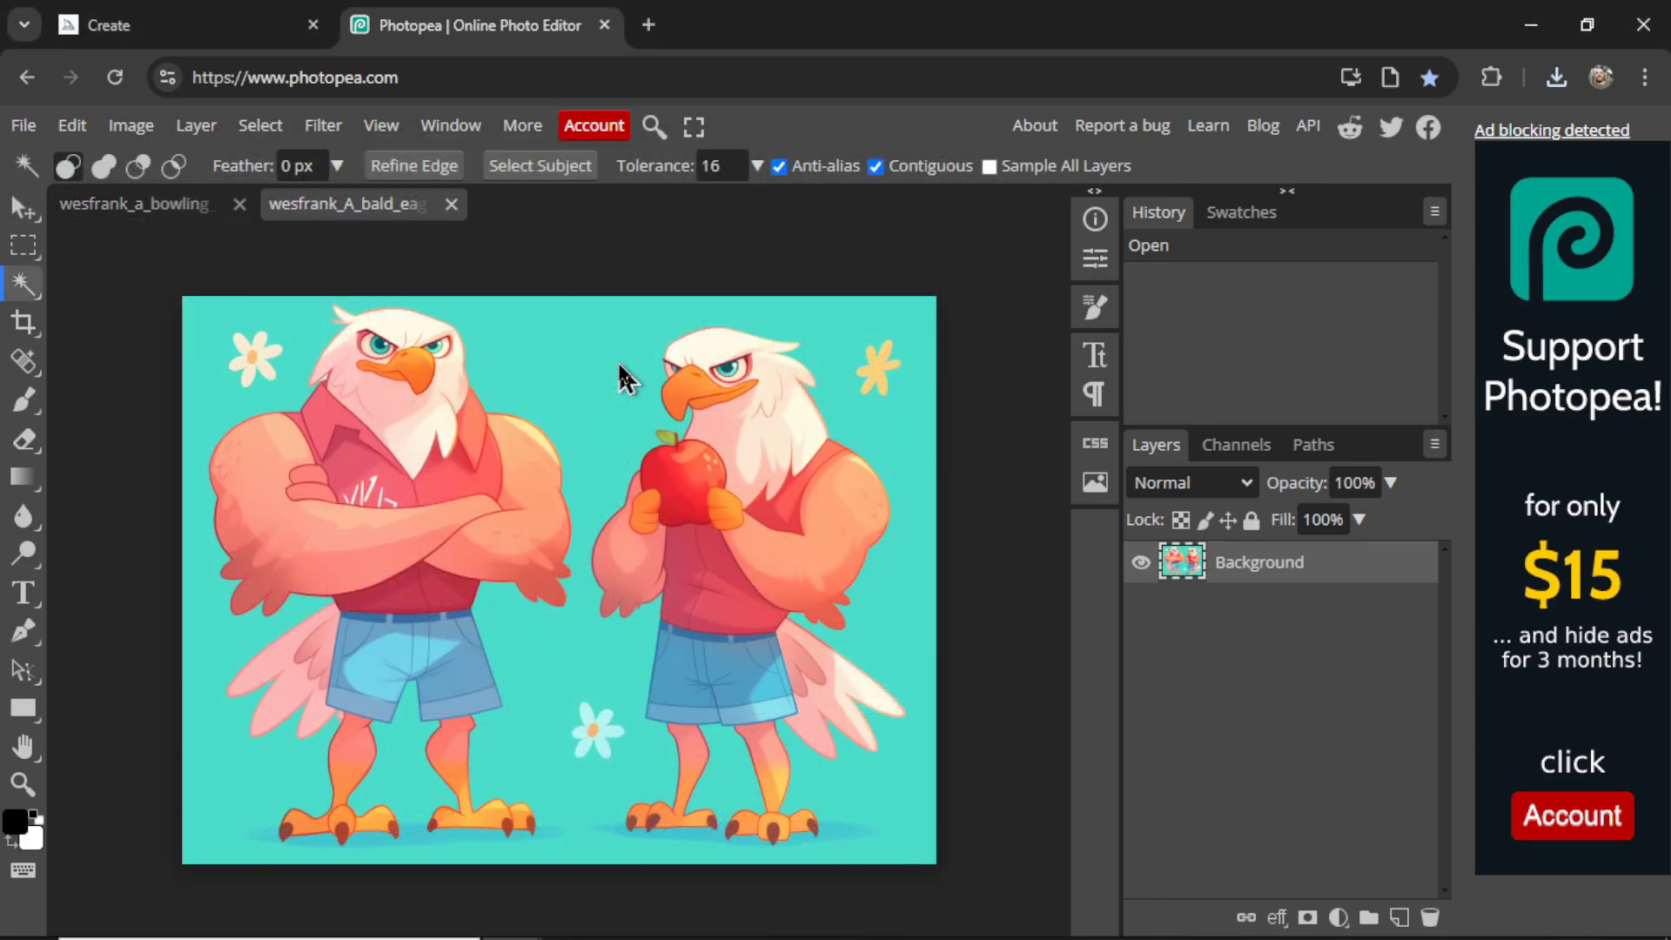
left_click(617, 364)
key("Delete")
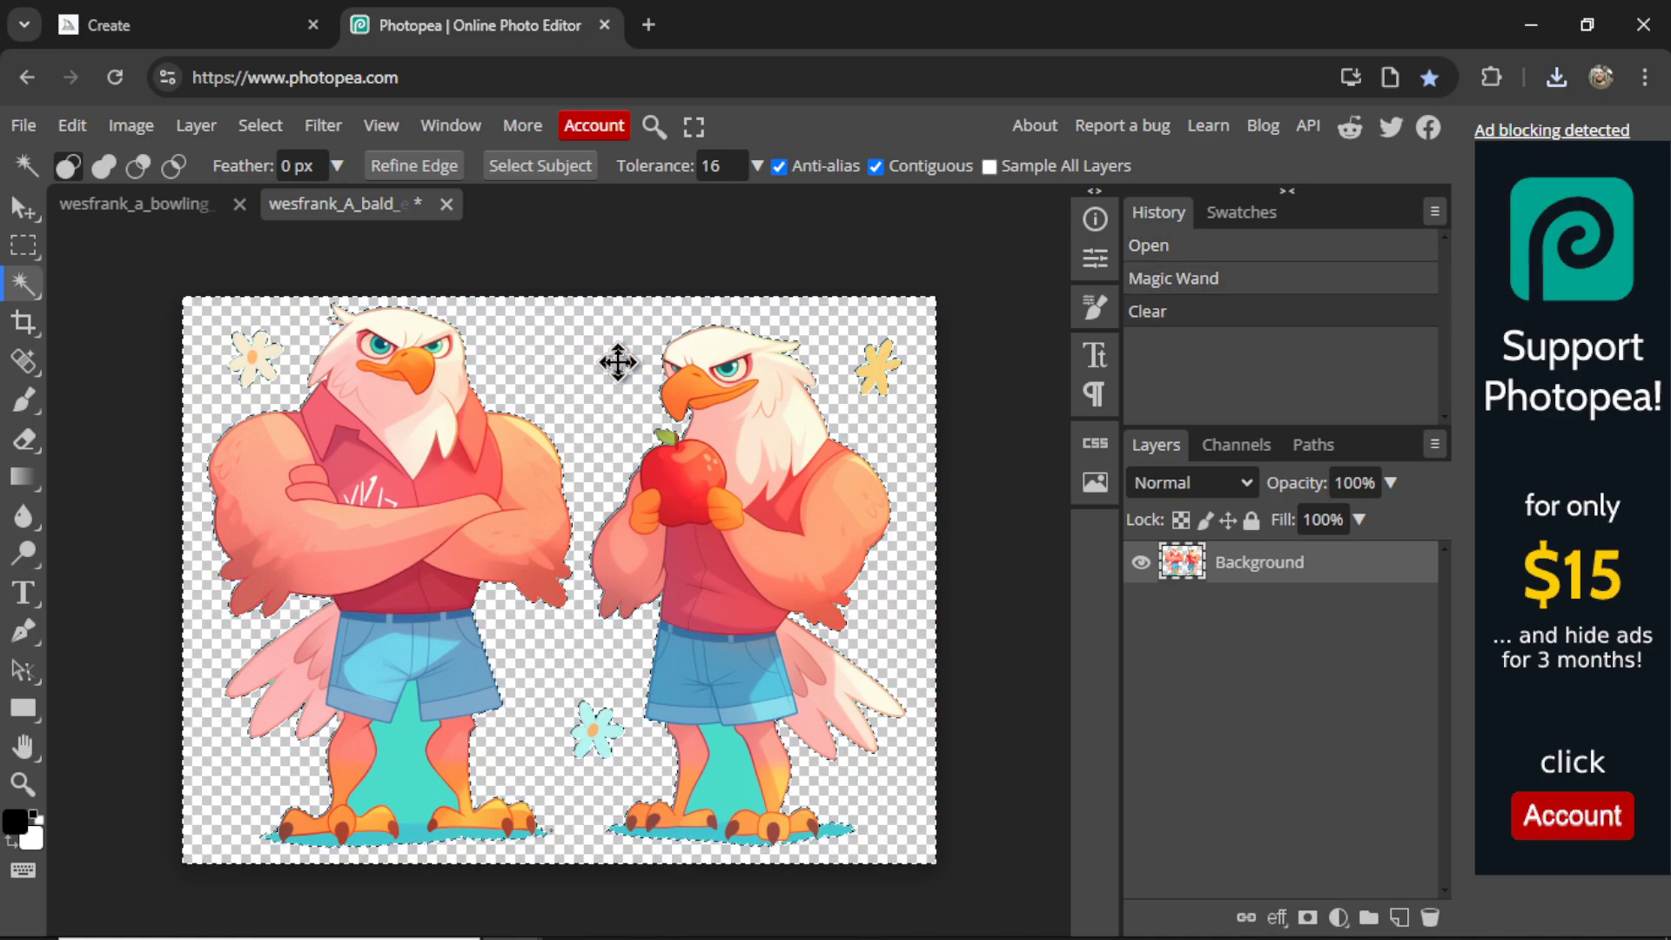
- Delete the top-right yellow flower, the blue flower near the feet, and the foot shadows
key("m")
left_click_drag(844, 420, 948, 291)
key("Delete")
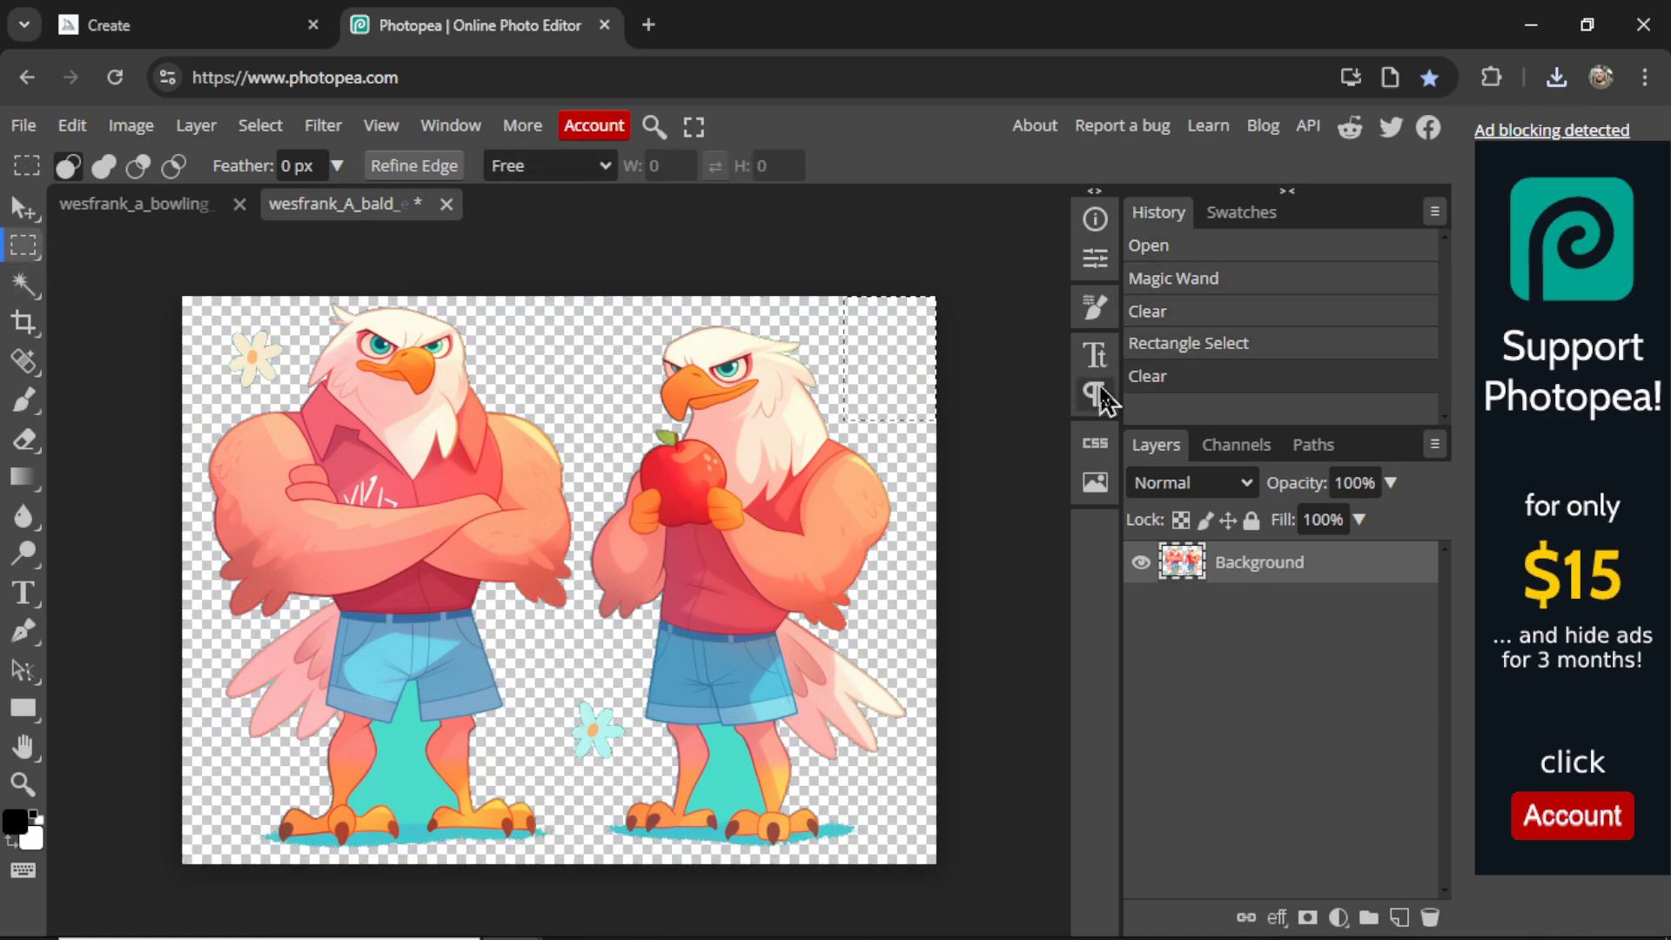
scroll(969, 570, "down", 1)
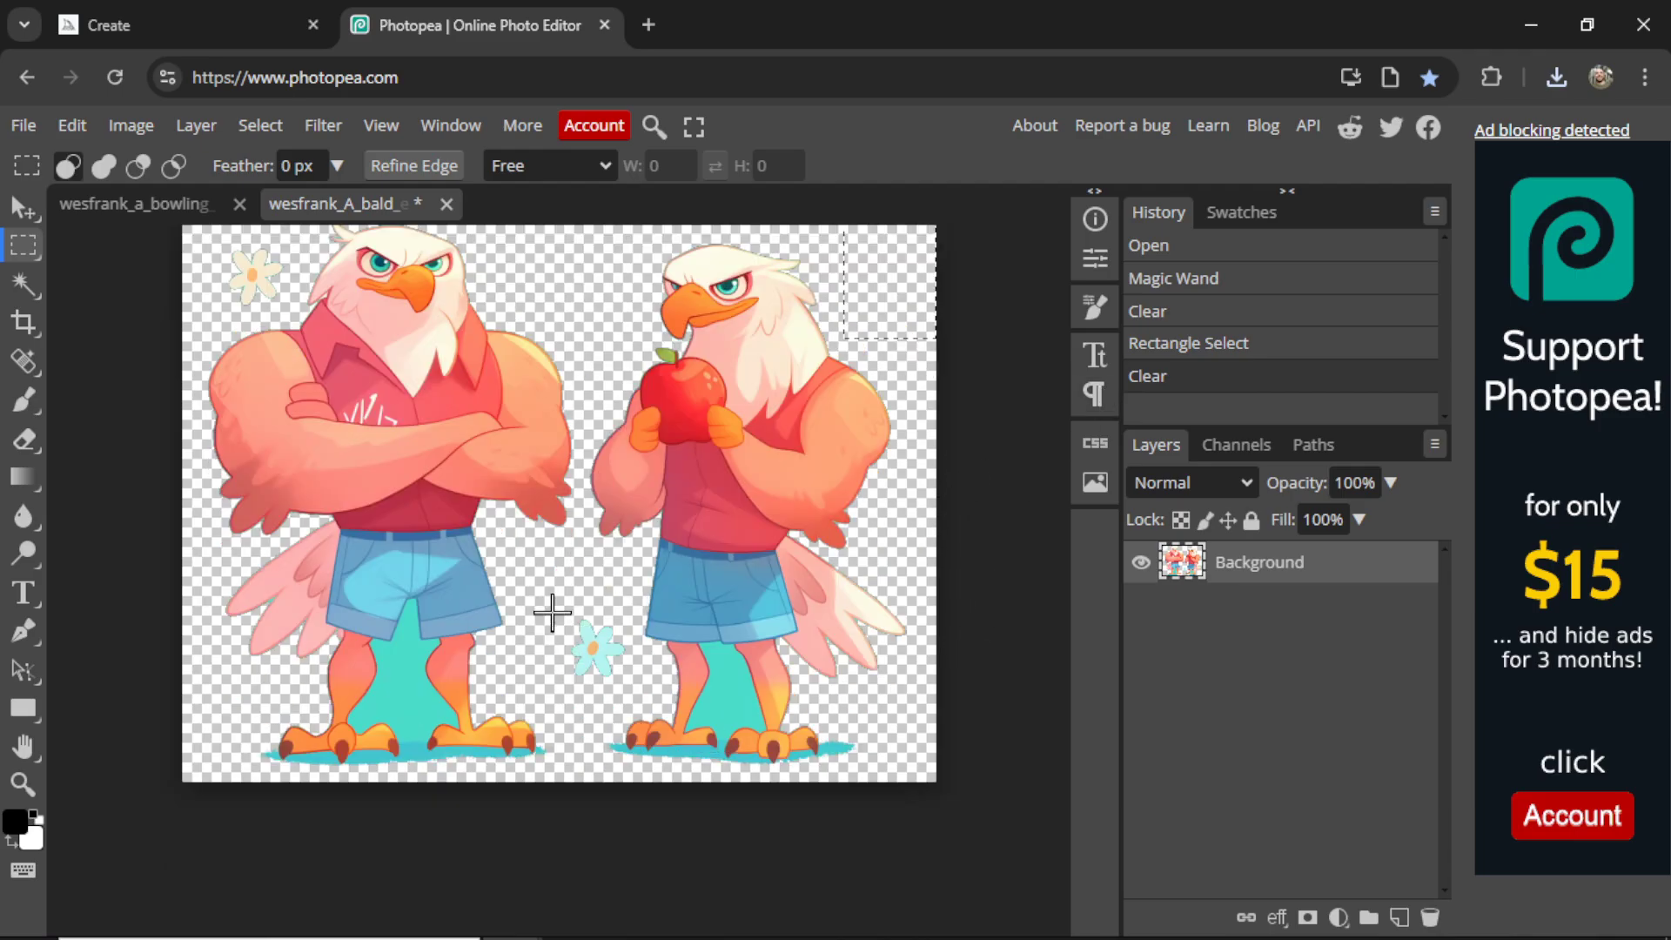
left_click_drag(560, 604, 633, 692)
key("Delete")
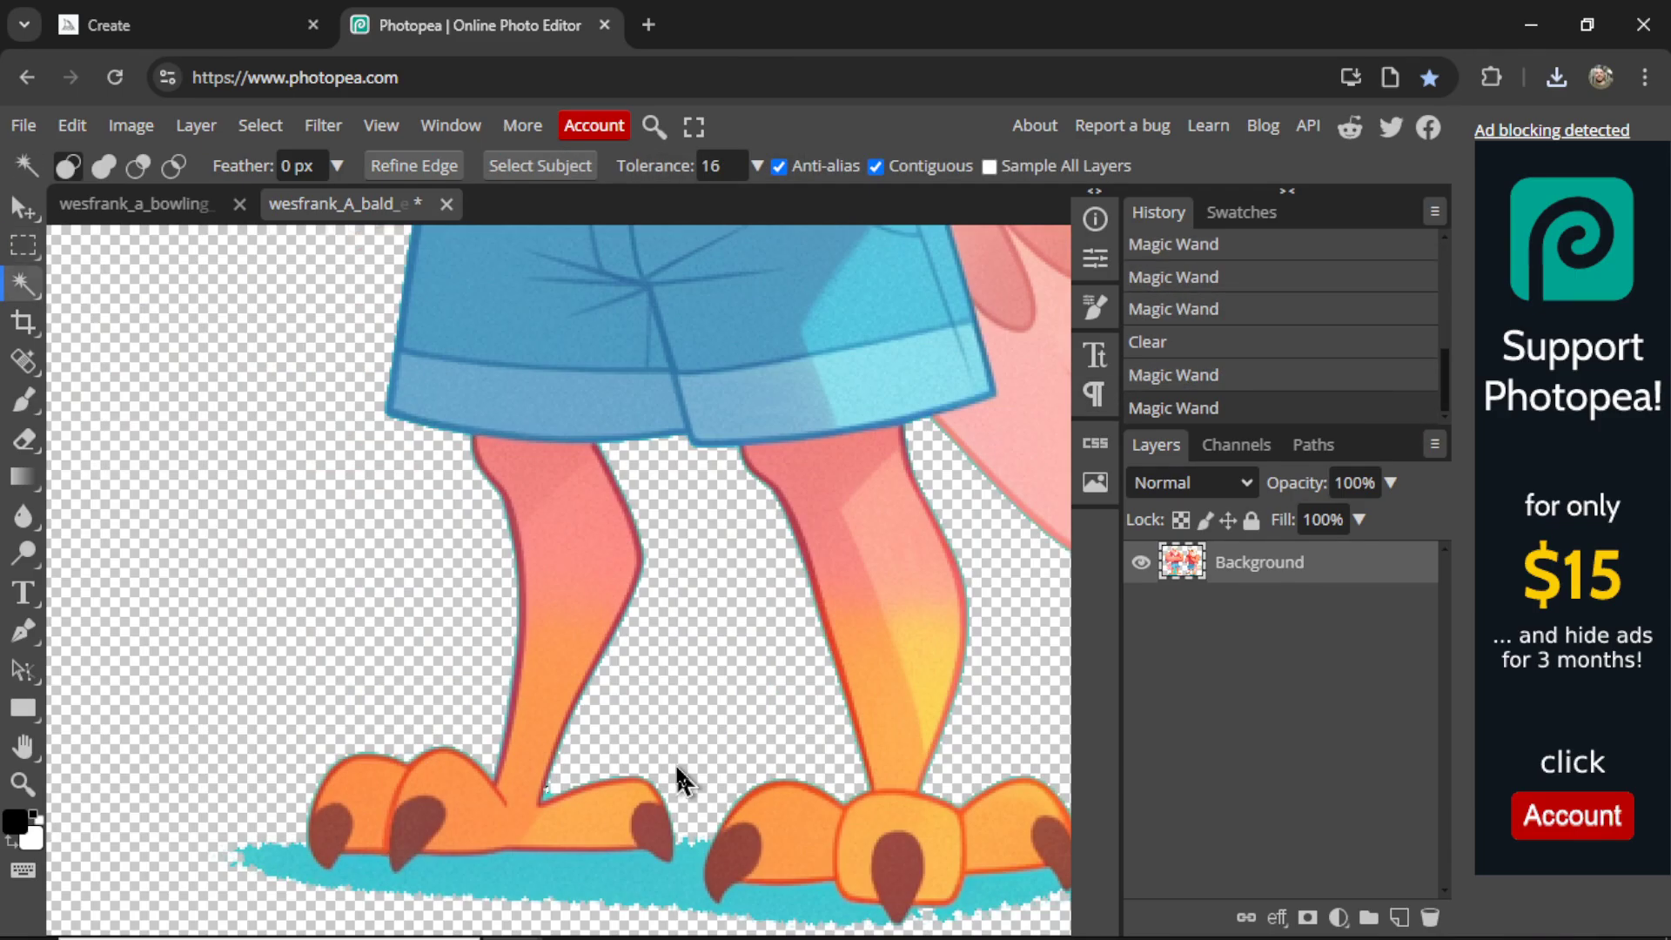
left_click(631, 883)
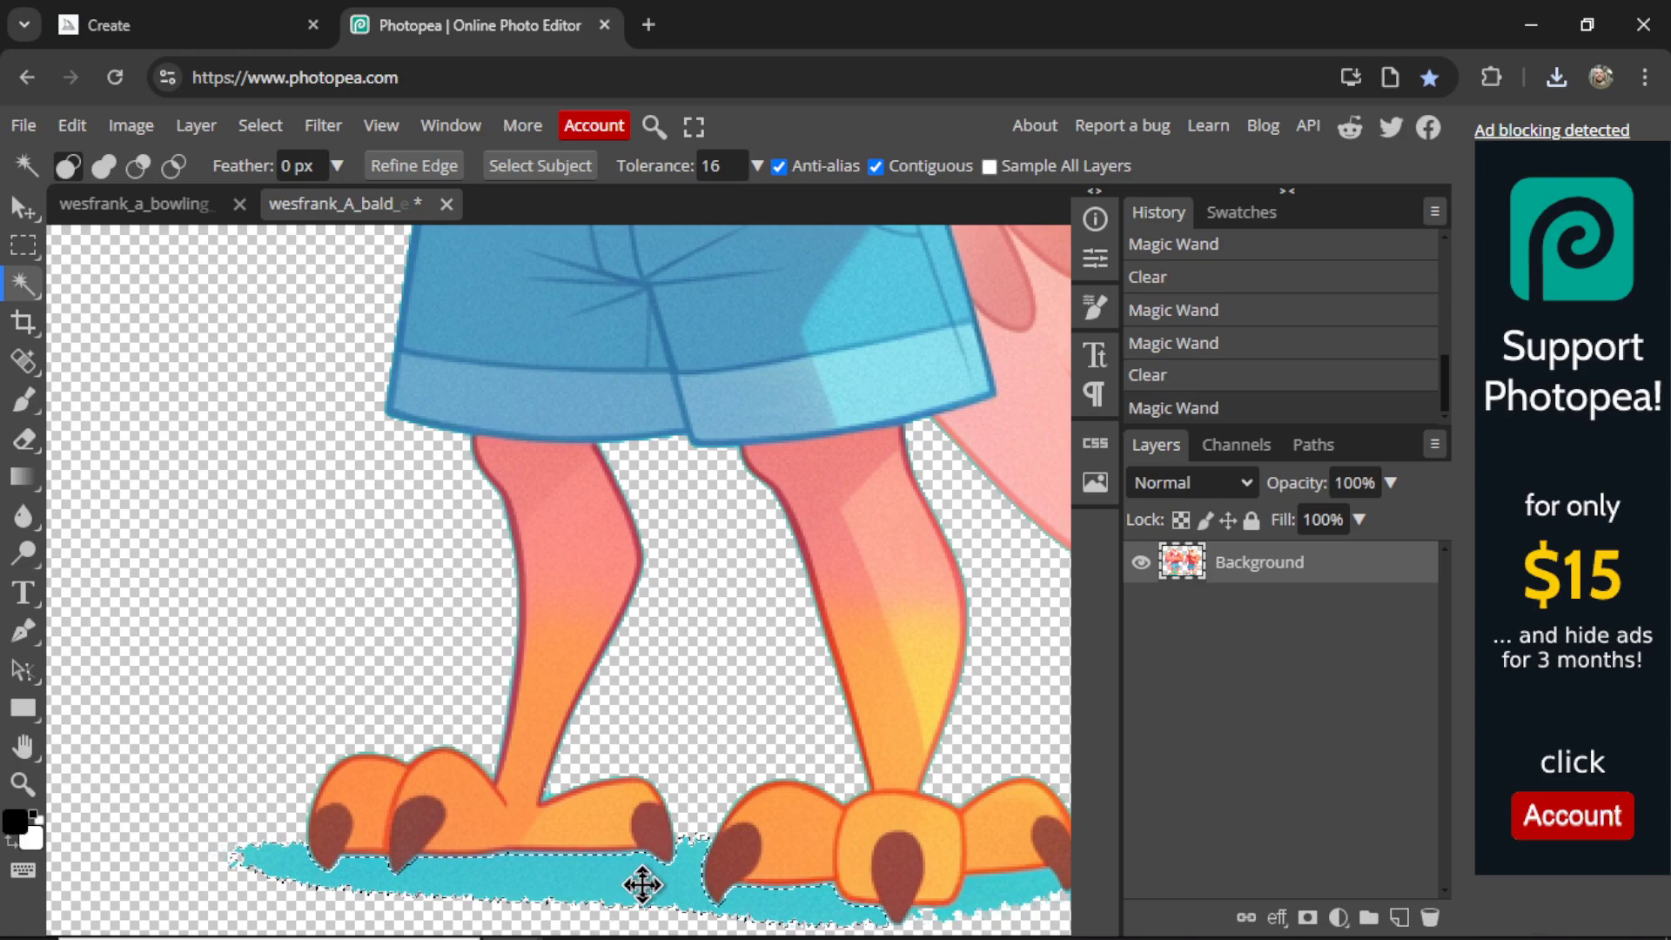
key("Delete")
left_click(1047, 886)
- Trace a freehand lasso selection around the right apple-holding eagle
scroll(923, 827, "up", 3)
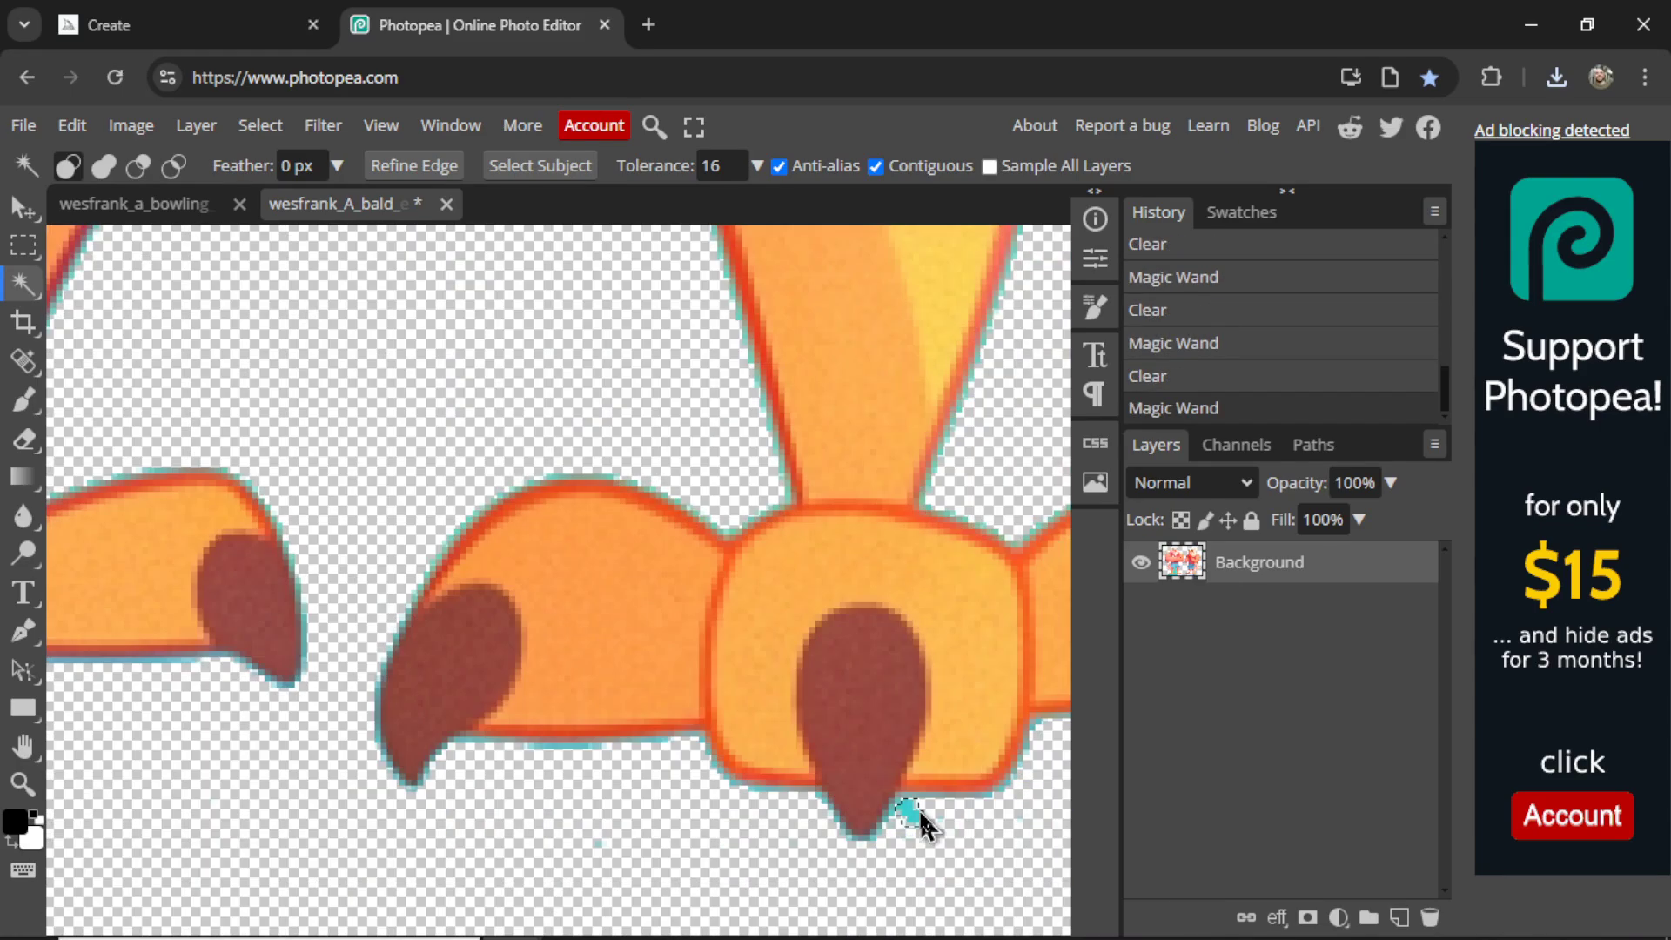
key("ctrl+0")
right_click(24, 244)
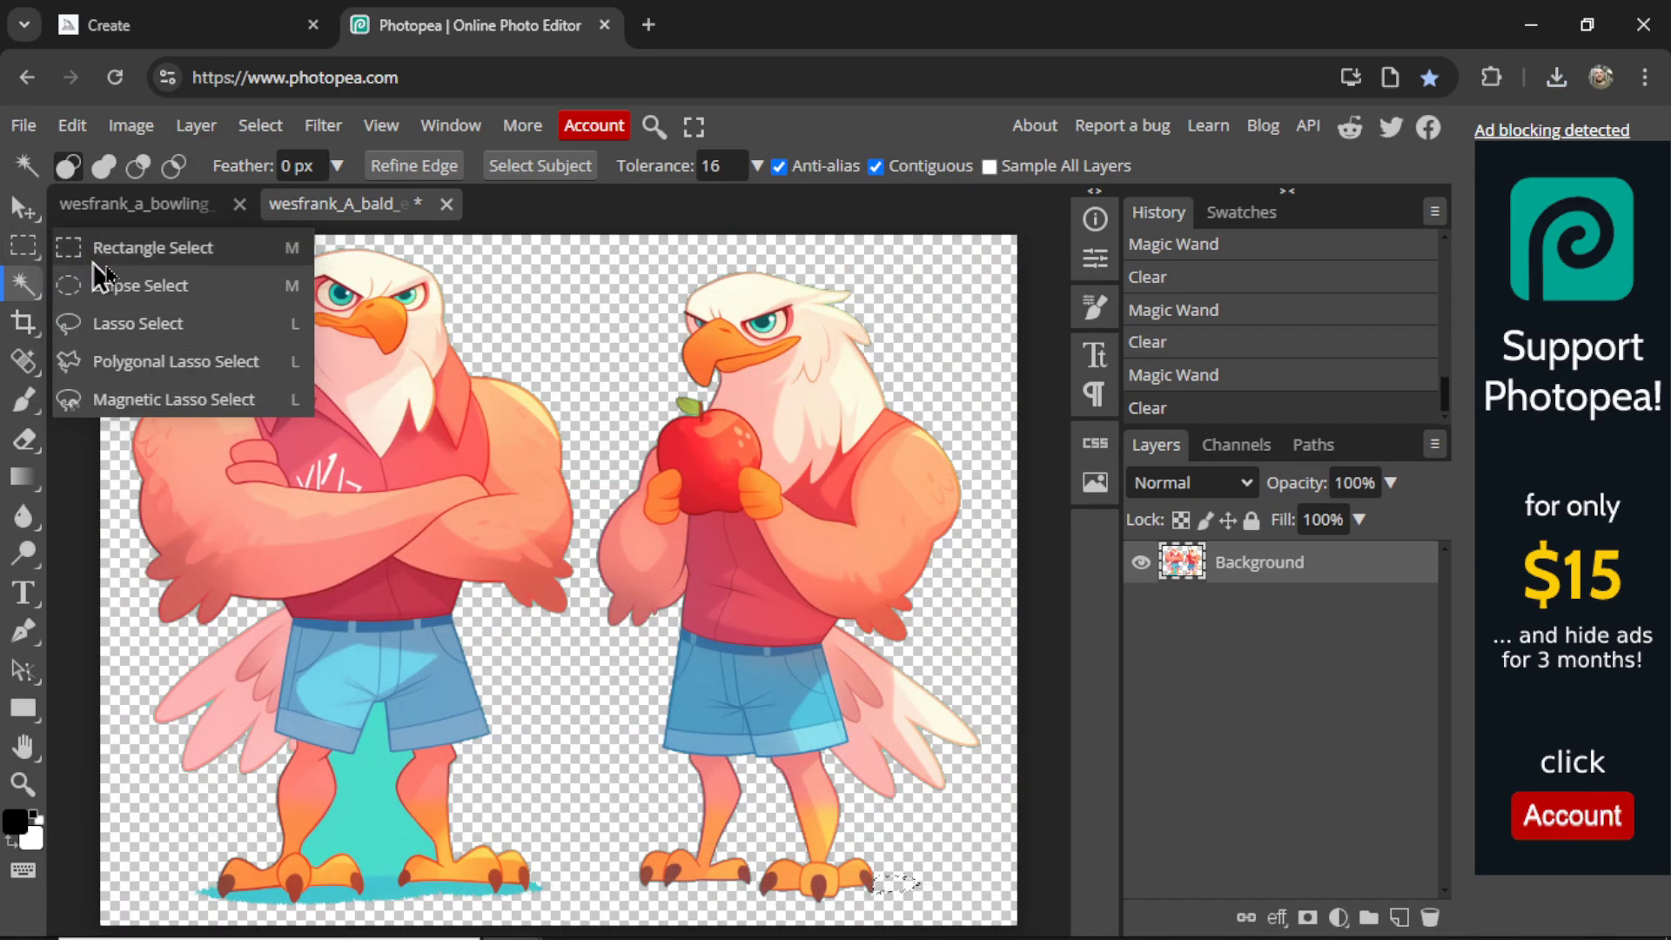
left_click(183, 320)
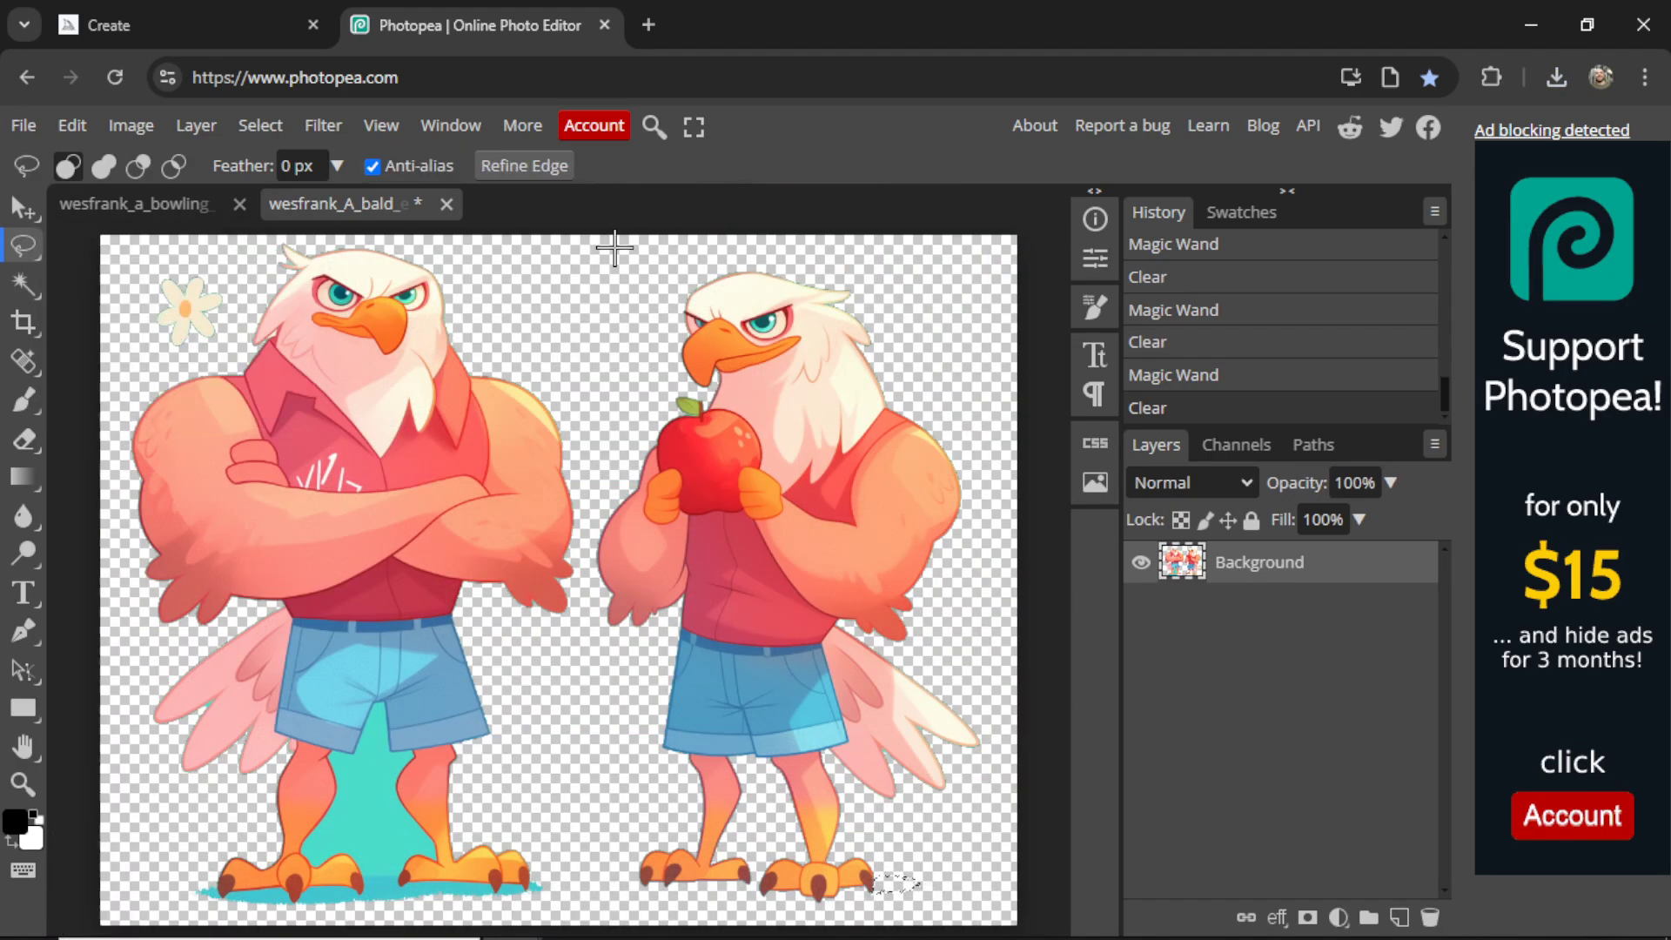
mouse_move(649, 299)
left_mouse_down()
mouse_move(585, 531)
mouse_move(616, 902)
mouse_move(958, 259)
left_mouse_up()
- Copy the outlined apple-holding eagle and paste it into the bowling alley picture
key("Delete")
left_click(131, 203)
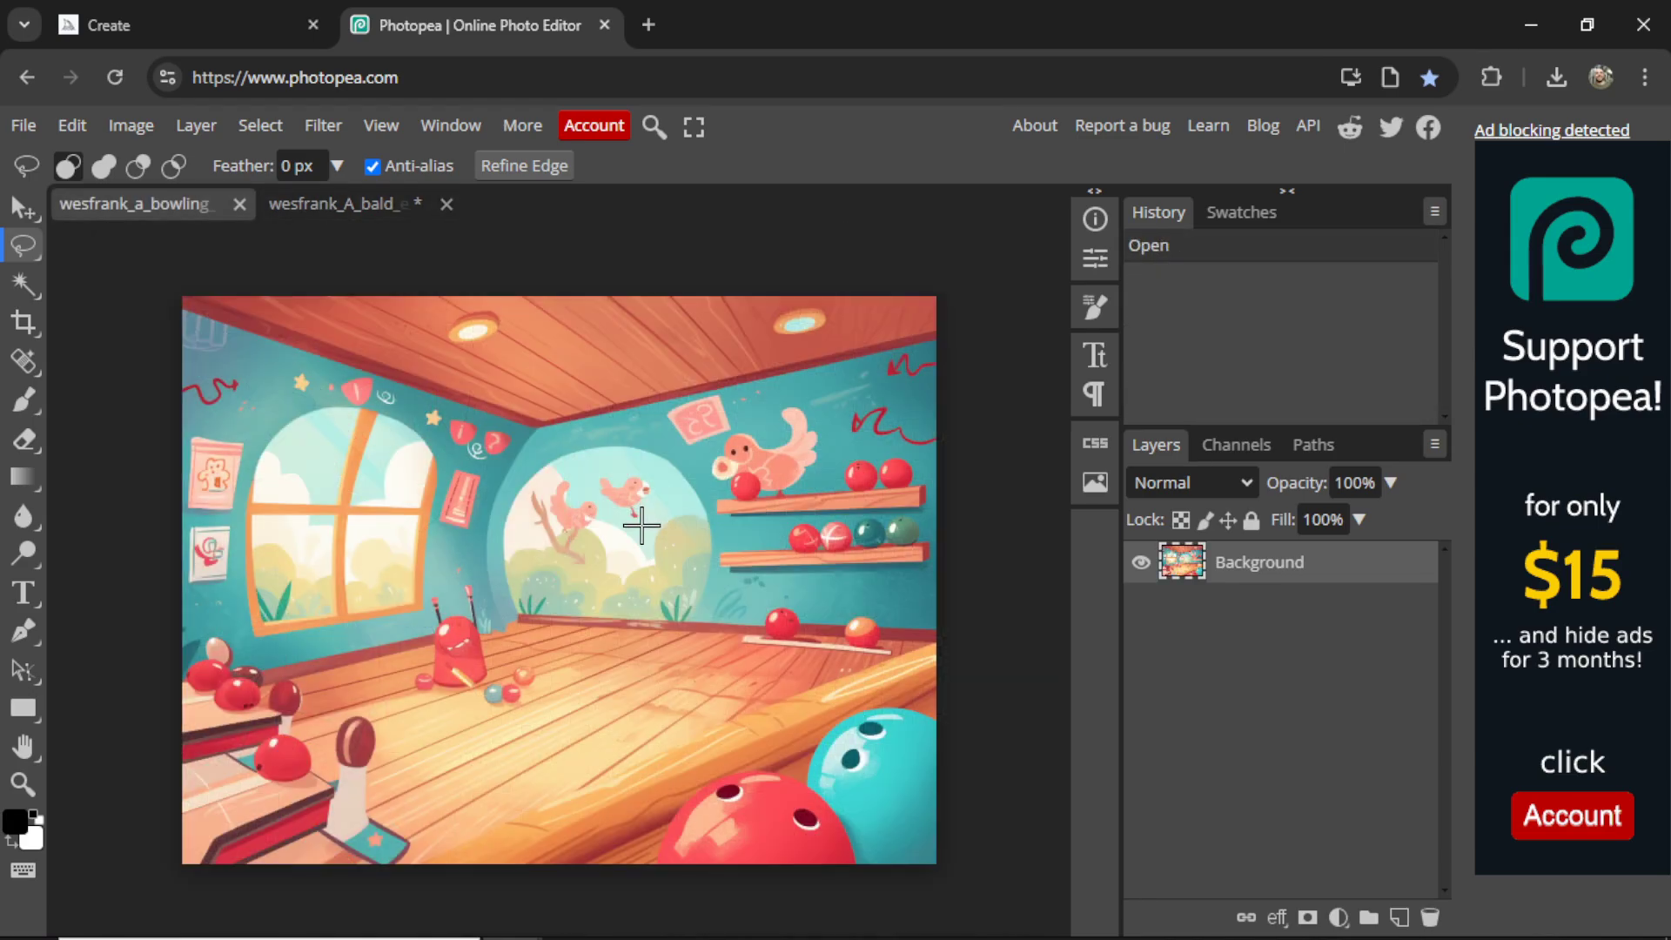
key("ctrl+v")
- Scale the pasted eagle to about 74% and move it up and left into the alley
left_click(72, 125)
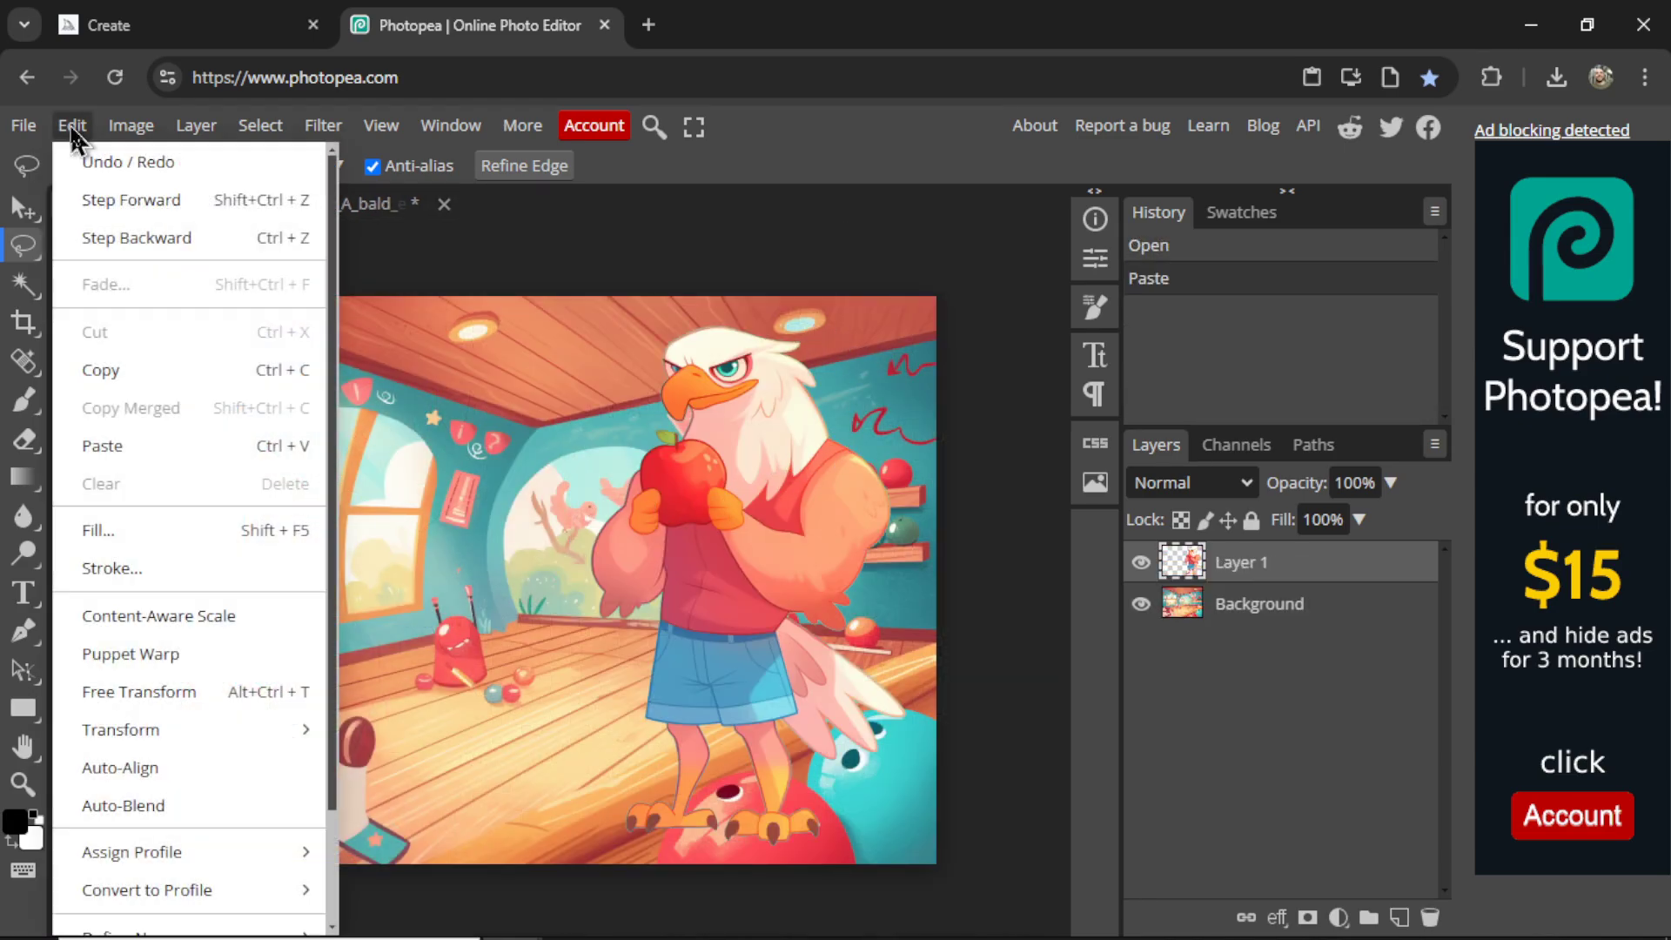
mouse_move(209, 744)
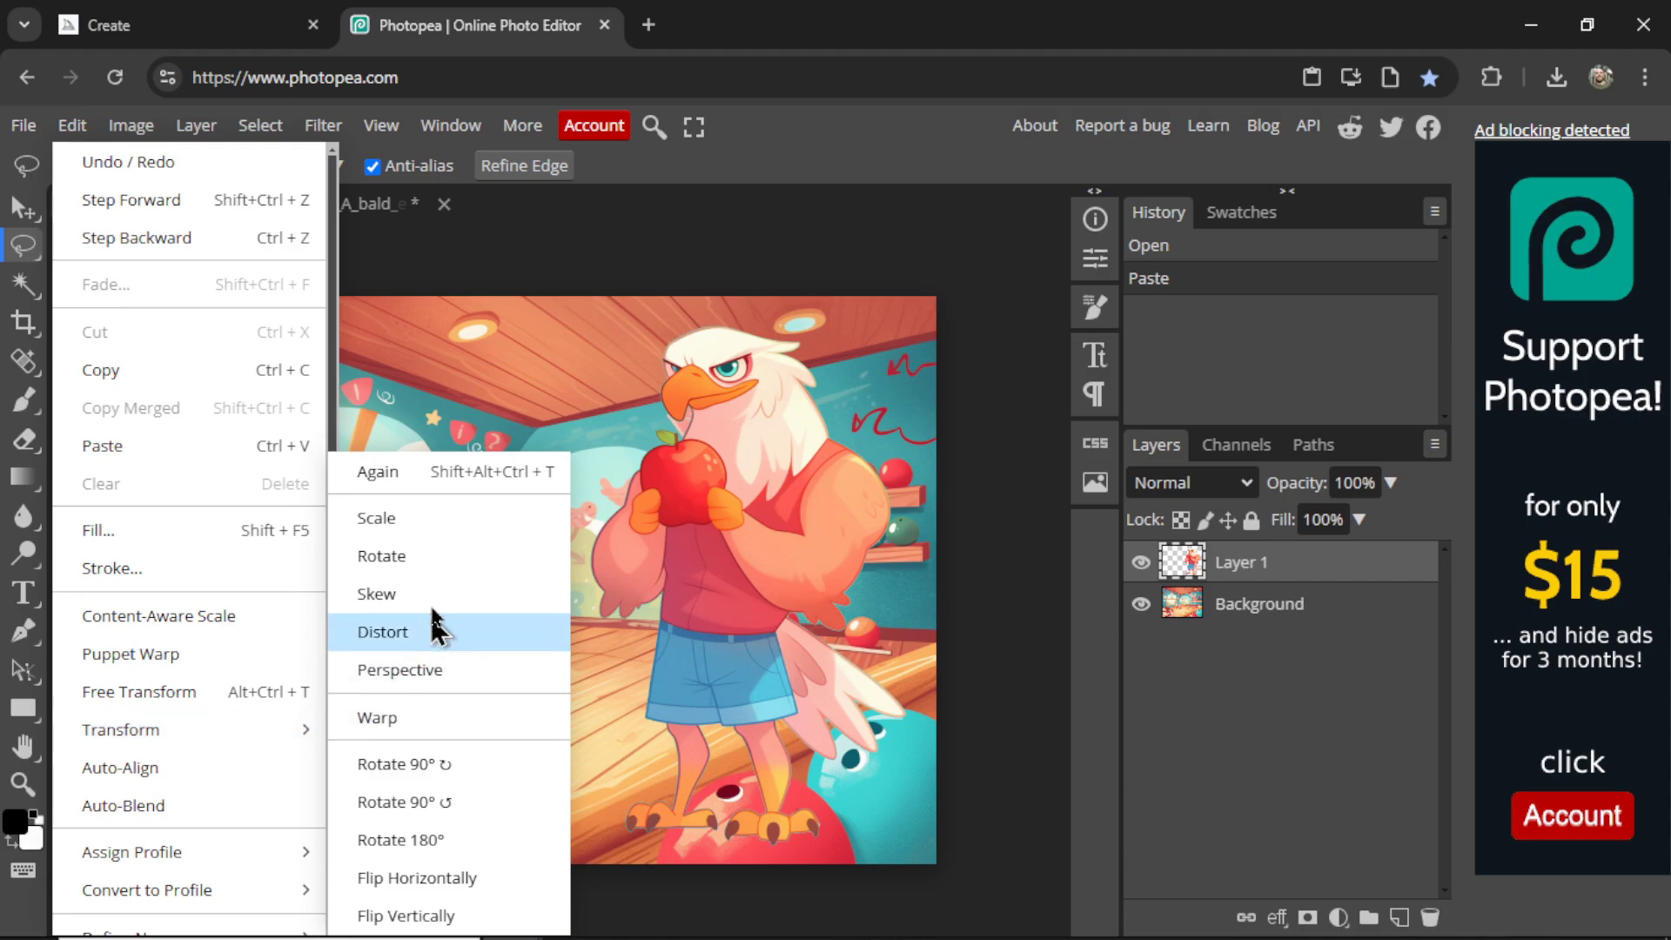
left_click(440, 522)
left_click_drag(905, 326, 845, 473)
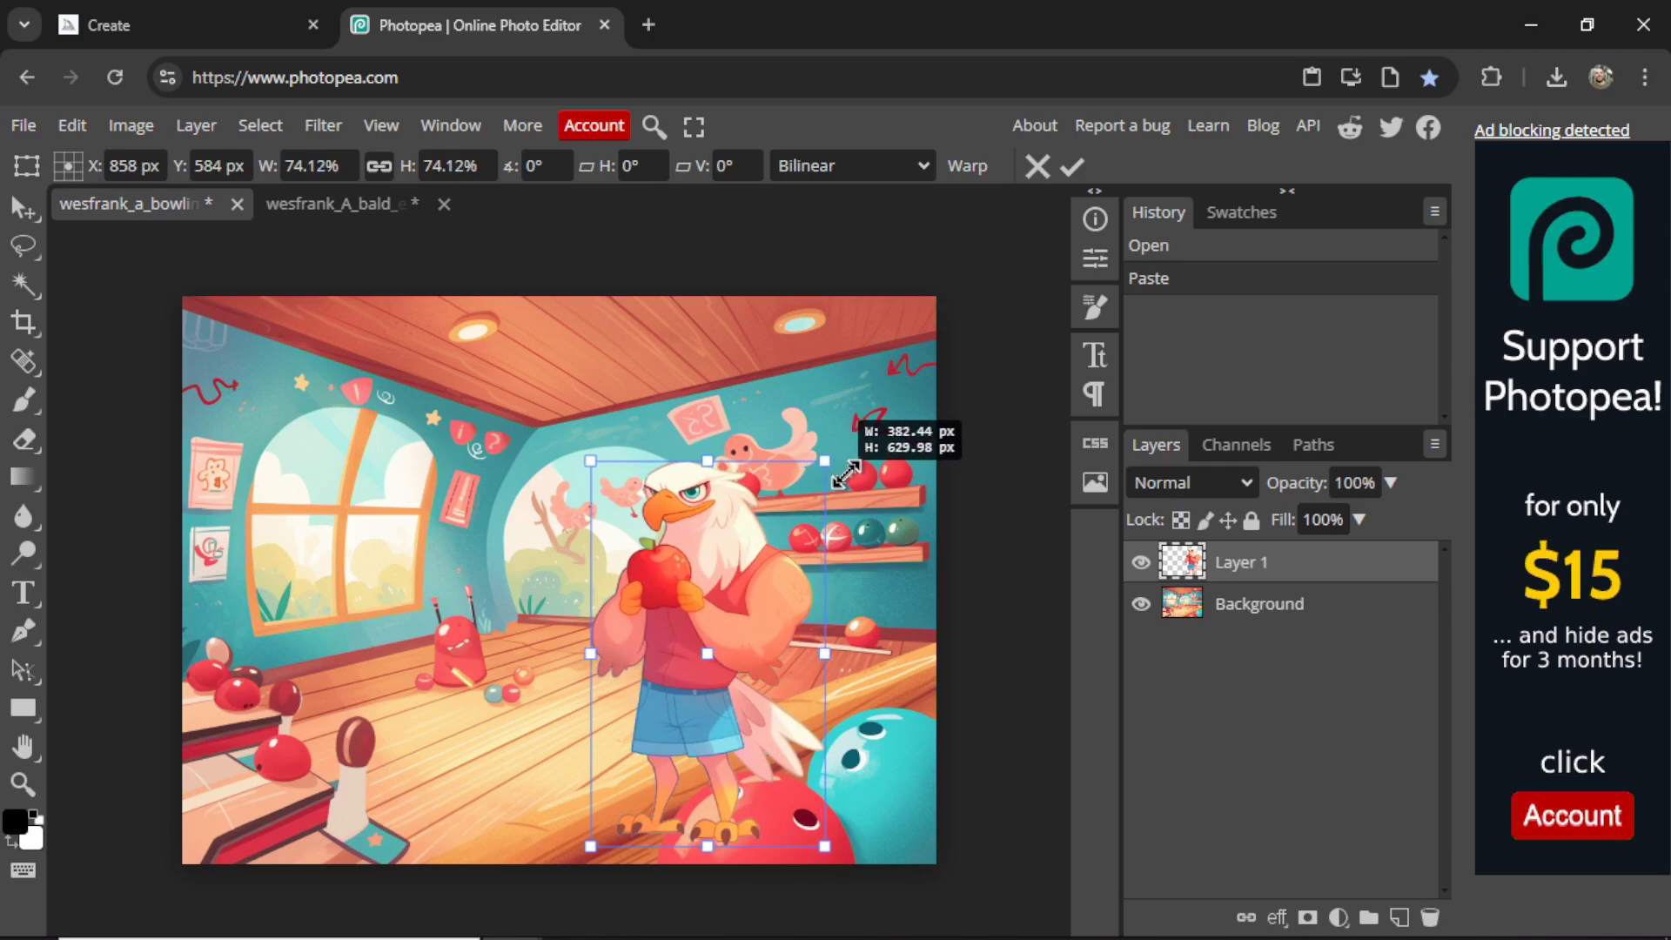
left_click_drag(779, 585, 708, 518)
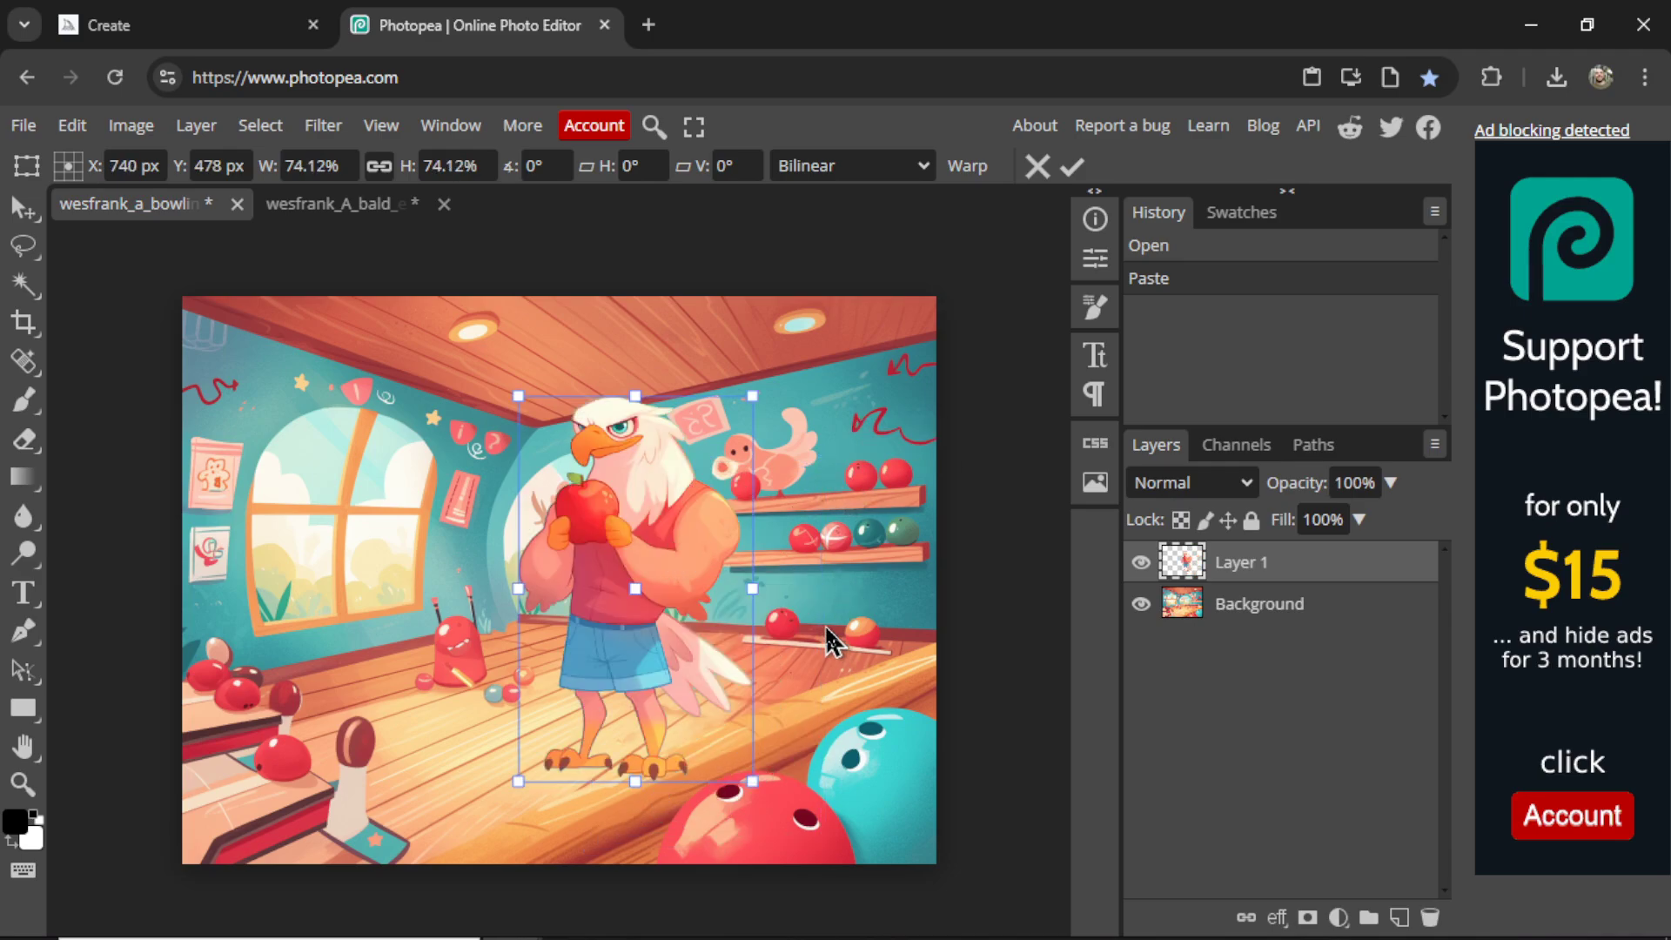
key("Return")
key("l")
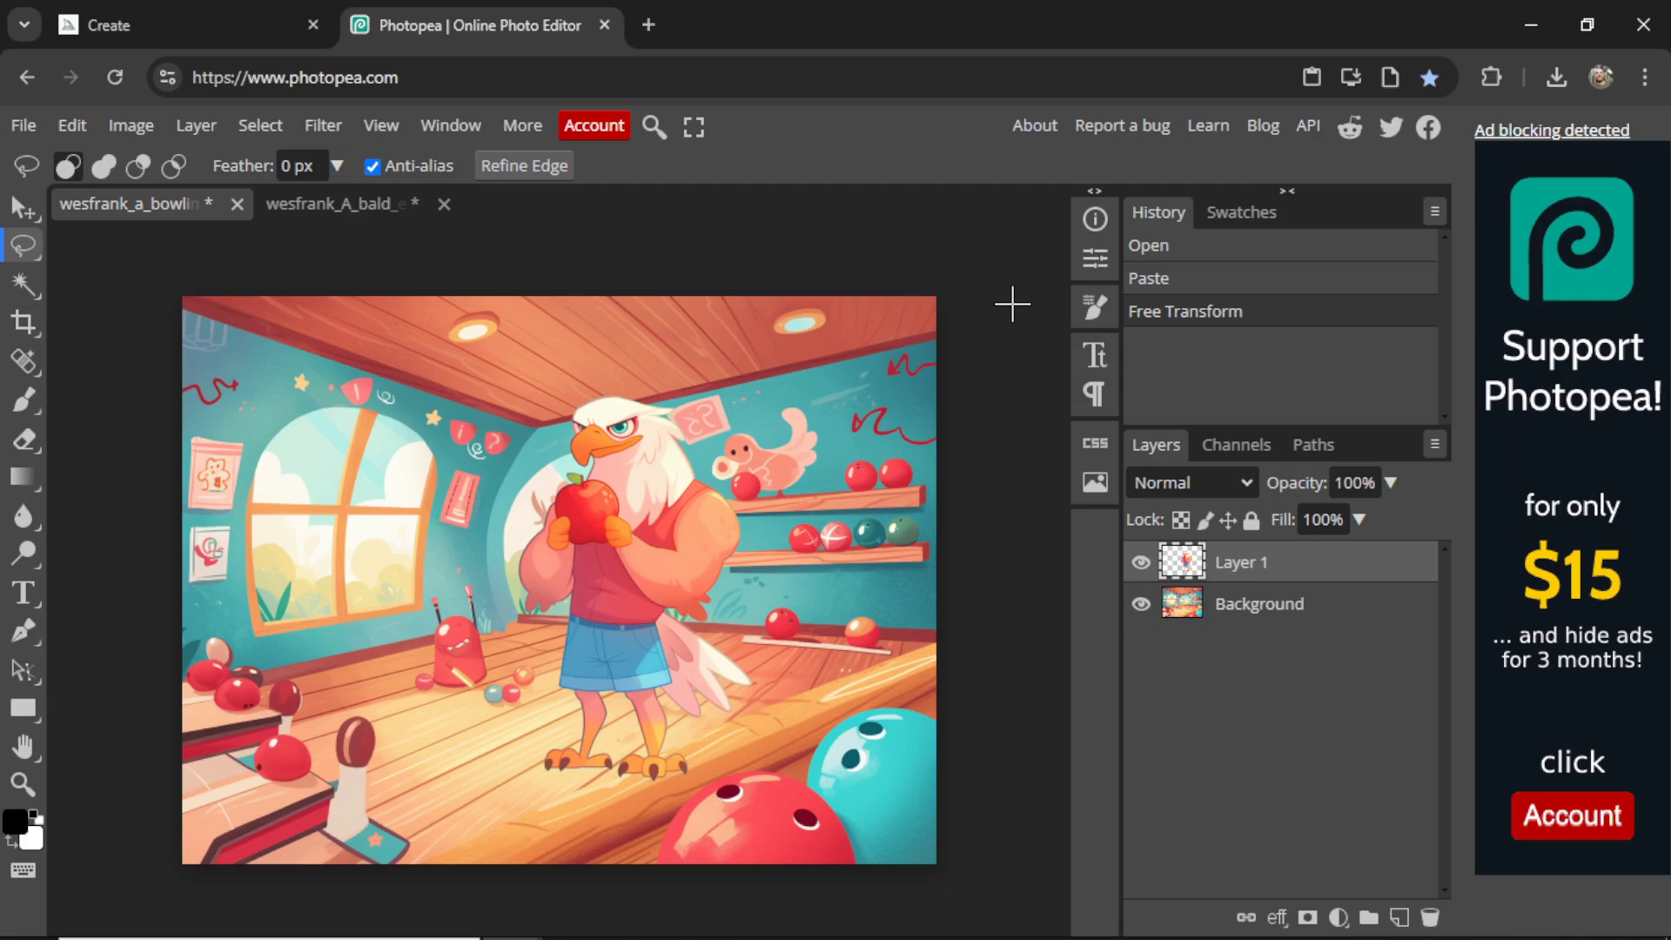
- Erase the left eagle's head on the character sheet and regenerate it with 'wearing glasses'
key("ctrl+Tab")
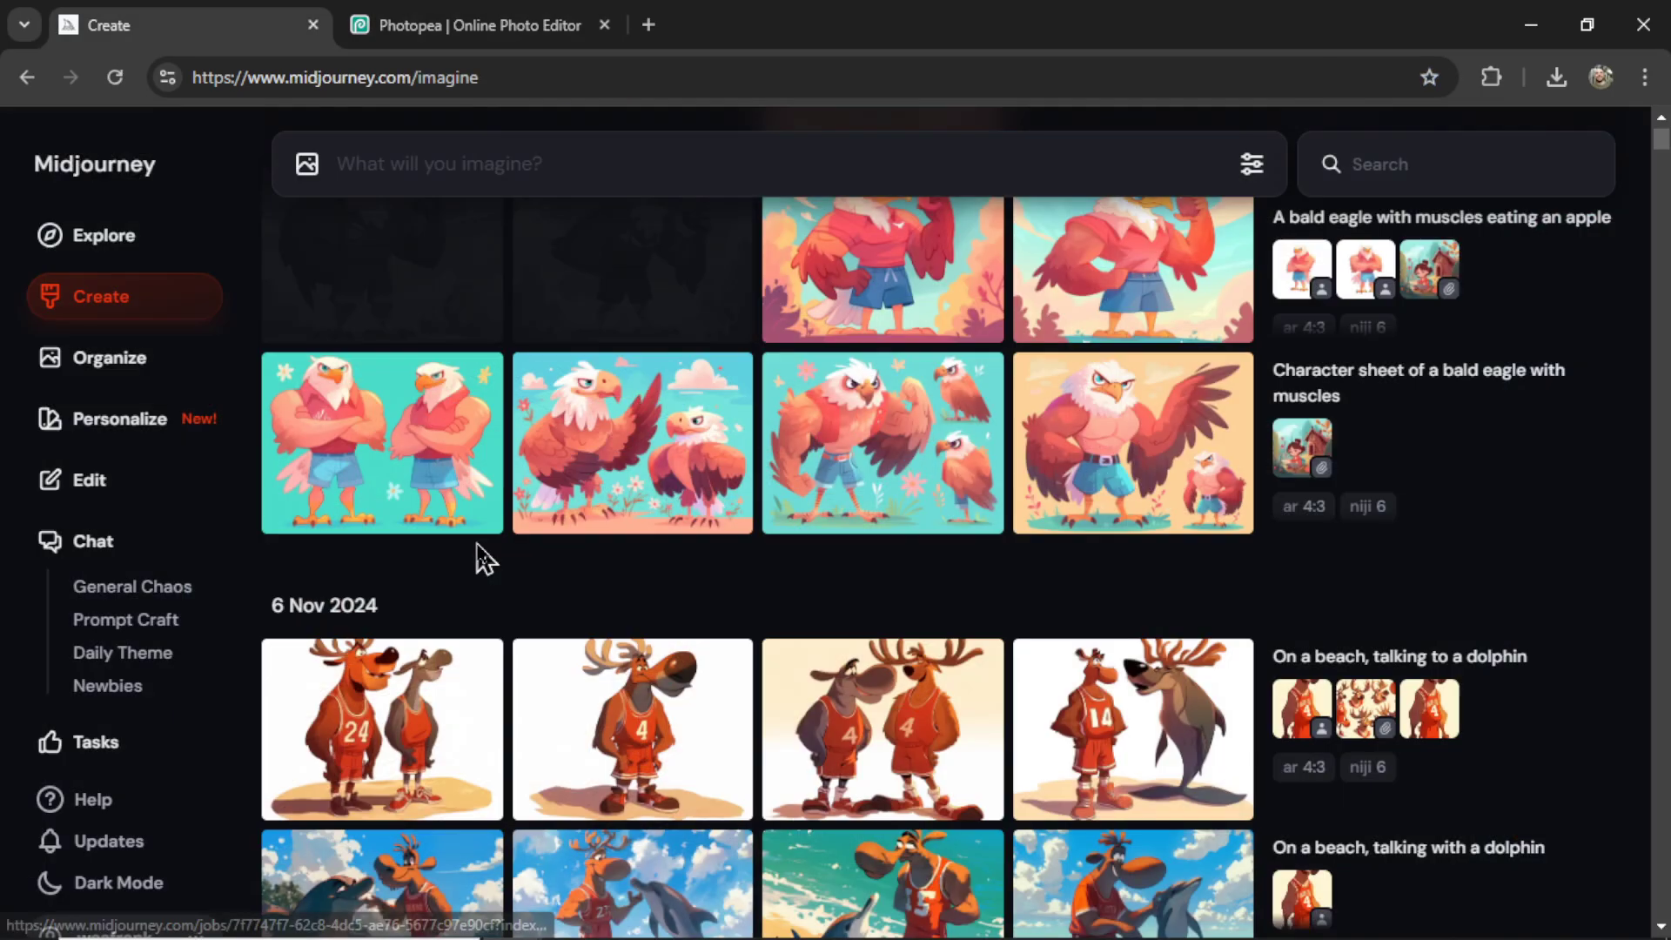
left_click(430, 431)
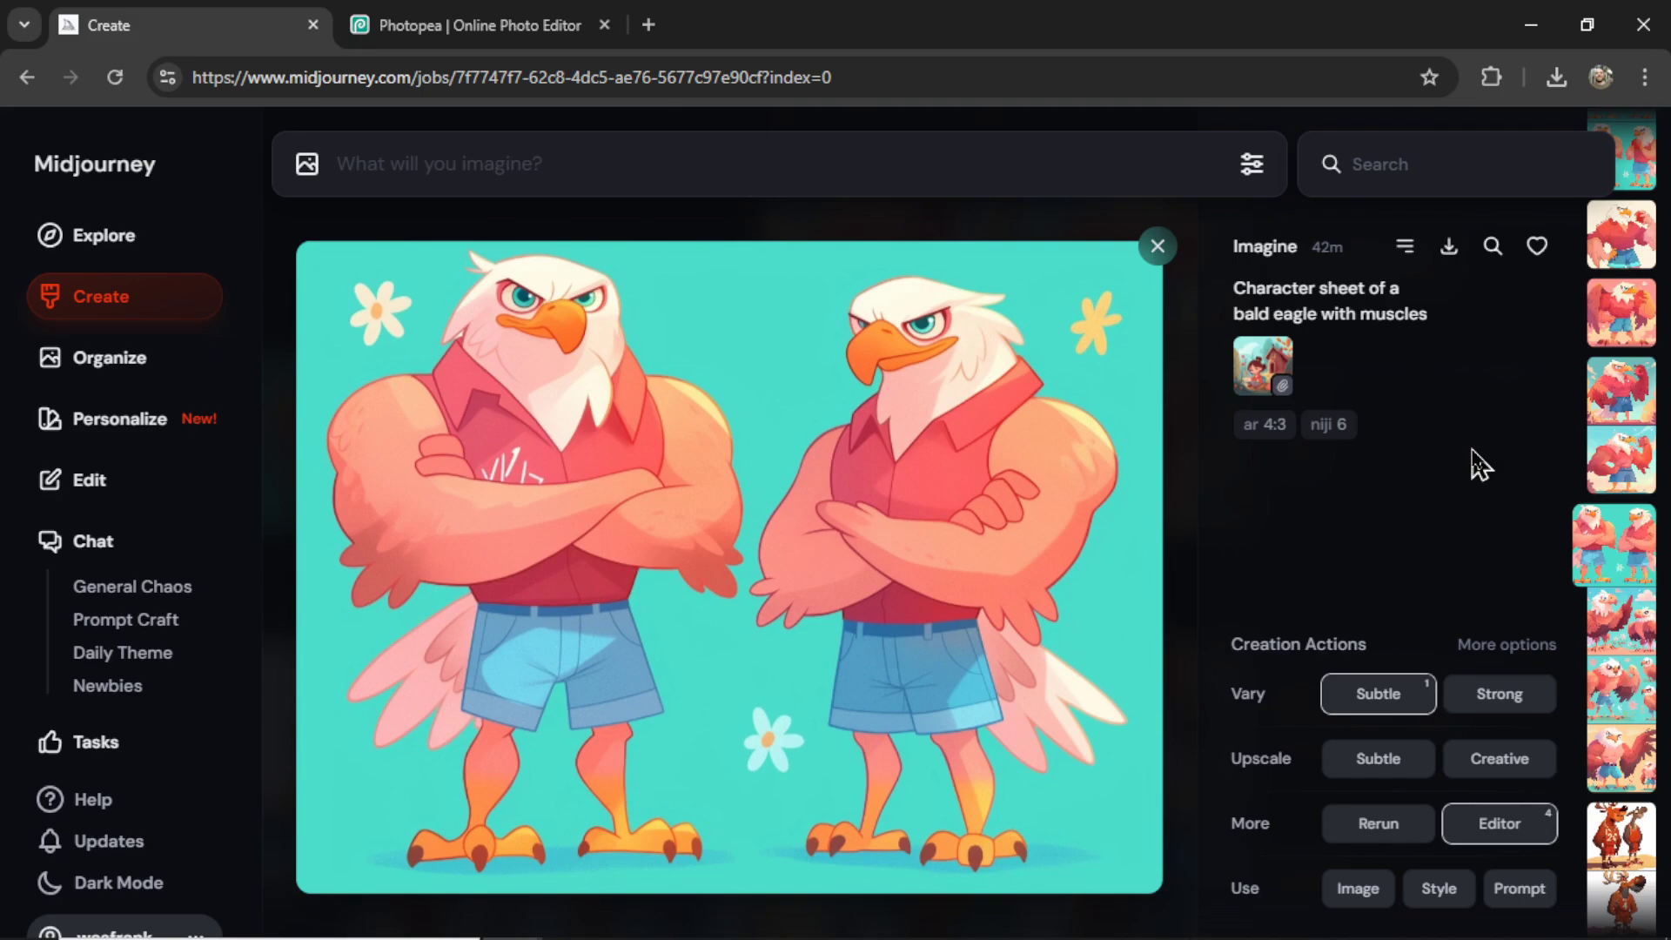
left_click(1496, 823)
mouse_move(566, 331)
left_mouse_down()
mouse_move(601, 326)
mouse_move(540, 313)
mouse_move(488, 338)
mouse_move(560, 328)
mouse_move(608, 347)
left_mouse_up()
left_click_drag(608, 347, 644, 344)
type("wea")
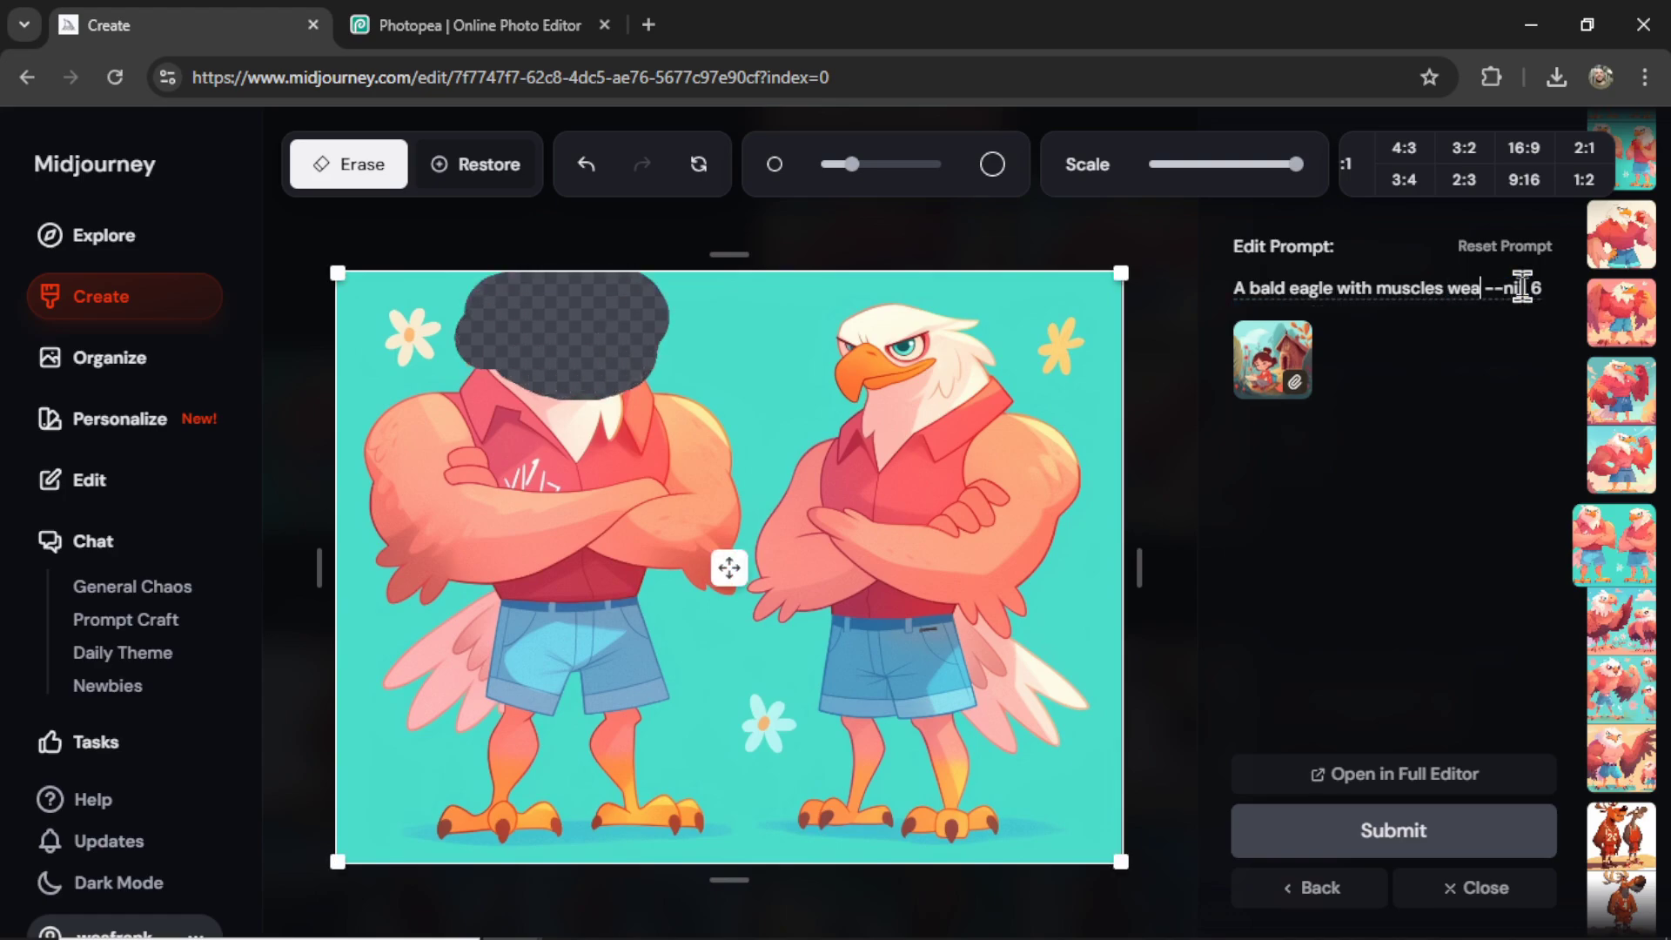
type("ring glasses --niji 6")
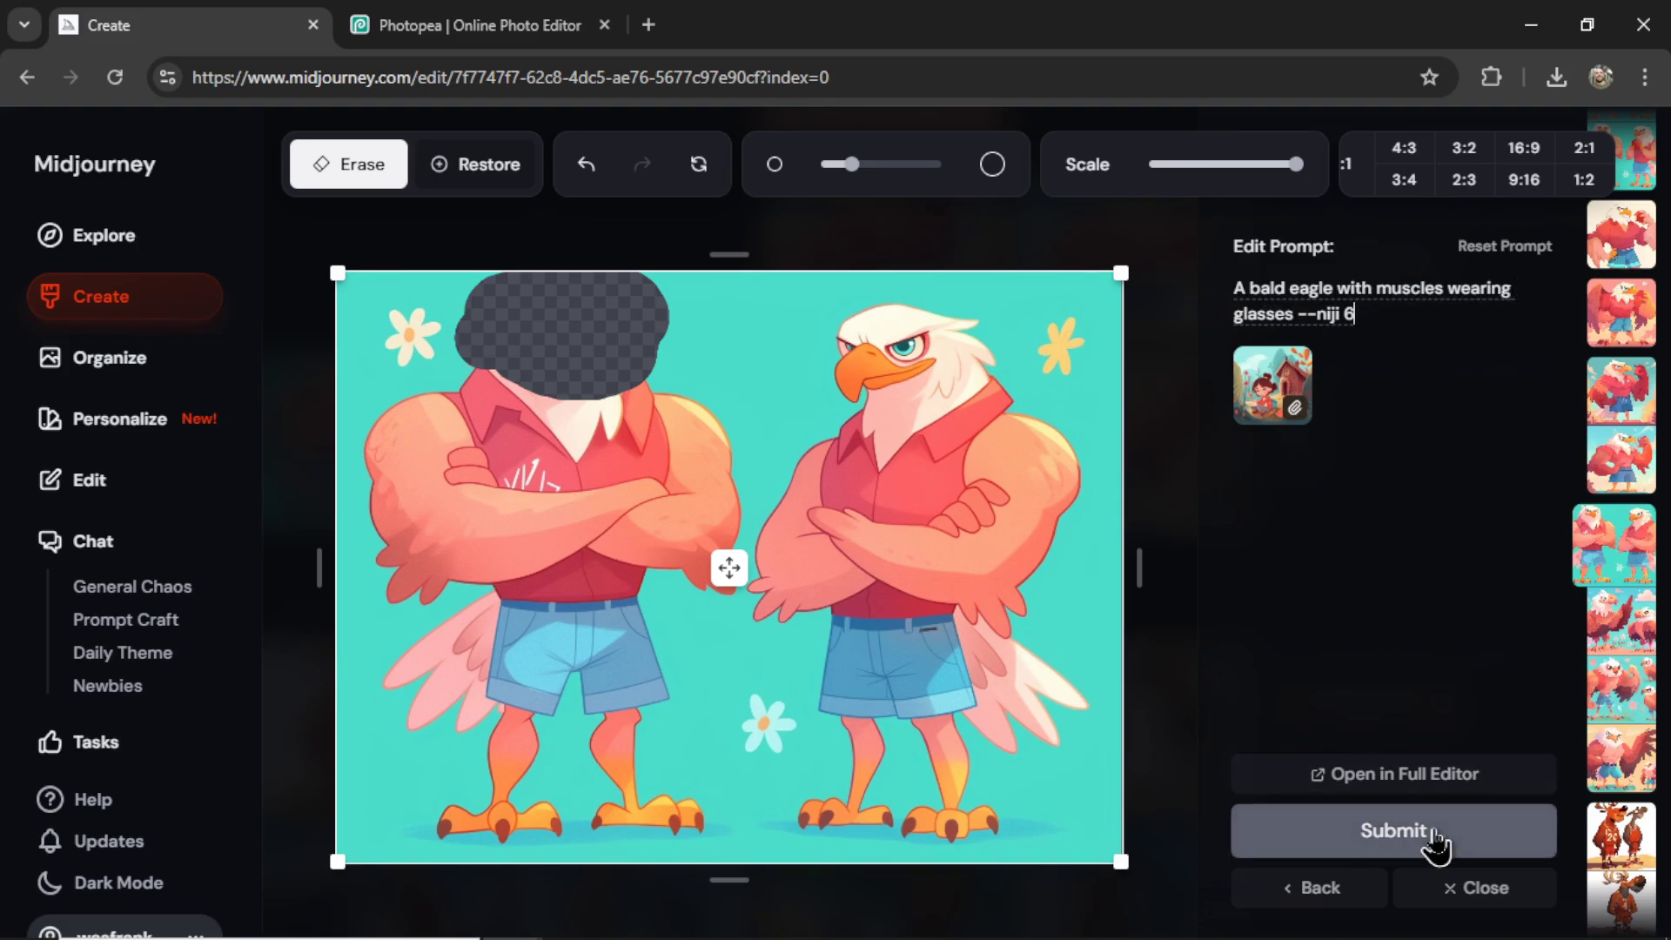
left_click(1392, 830)
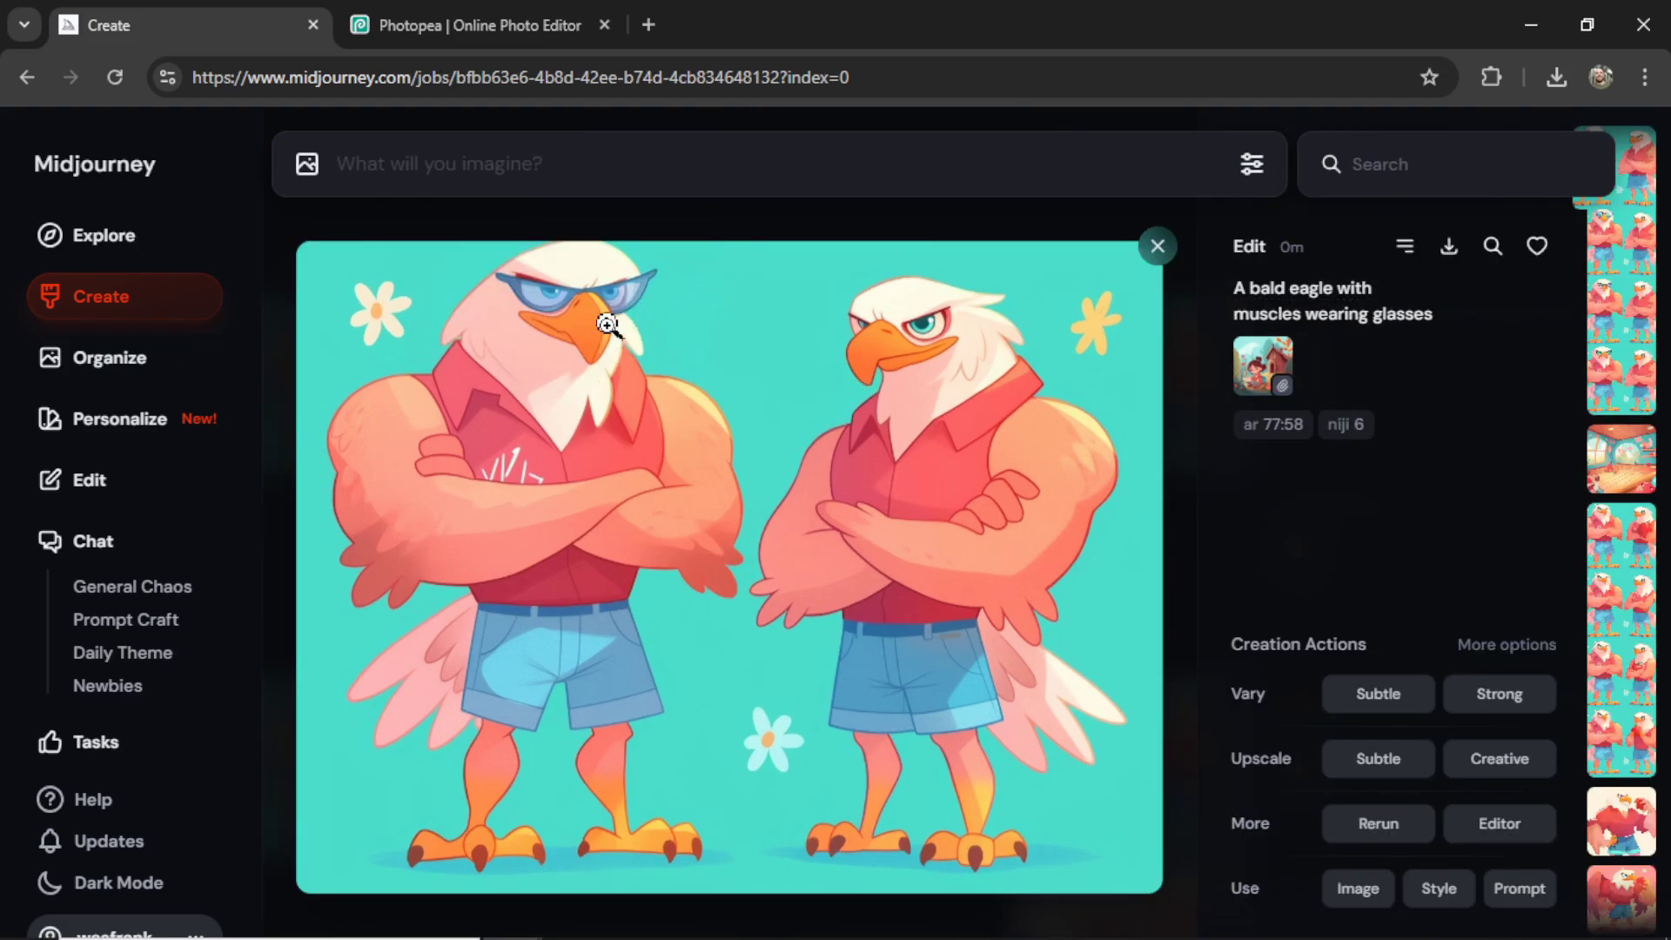
- Step through the four glasses variations to compare them
key("Right")
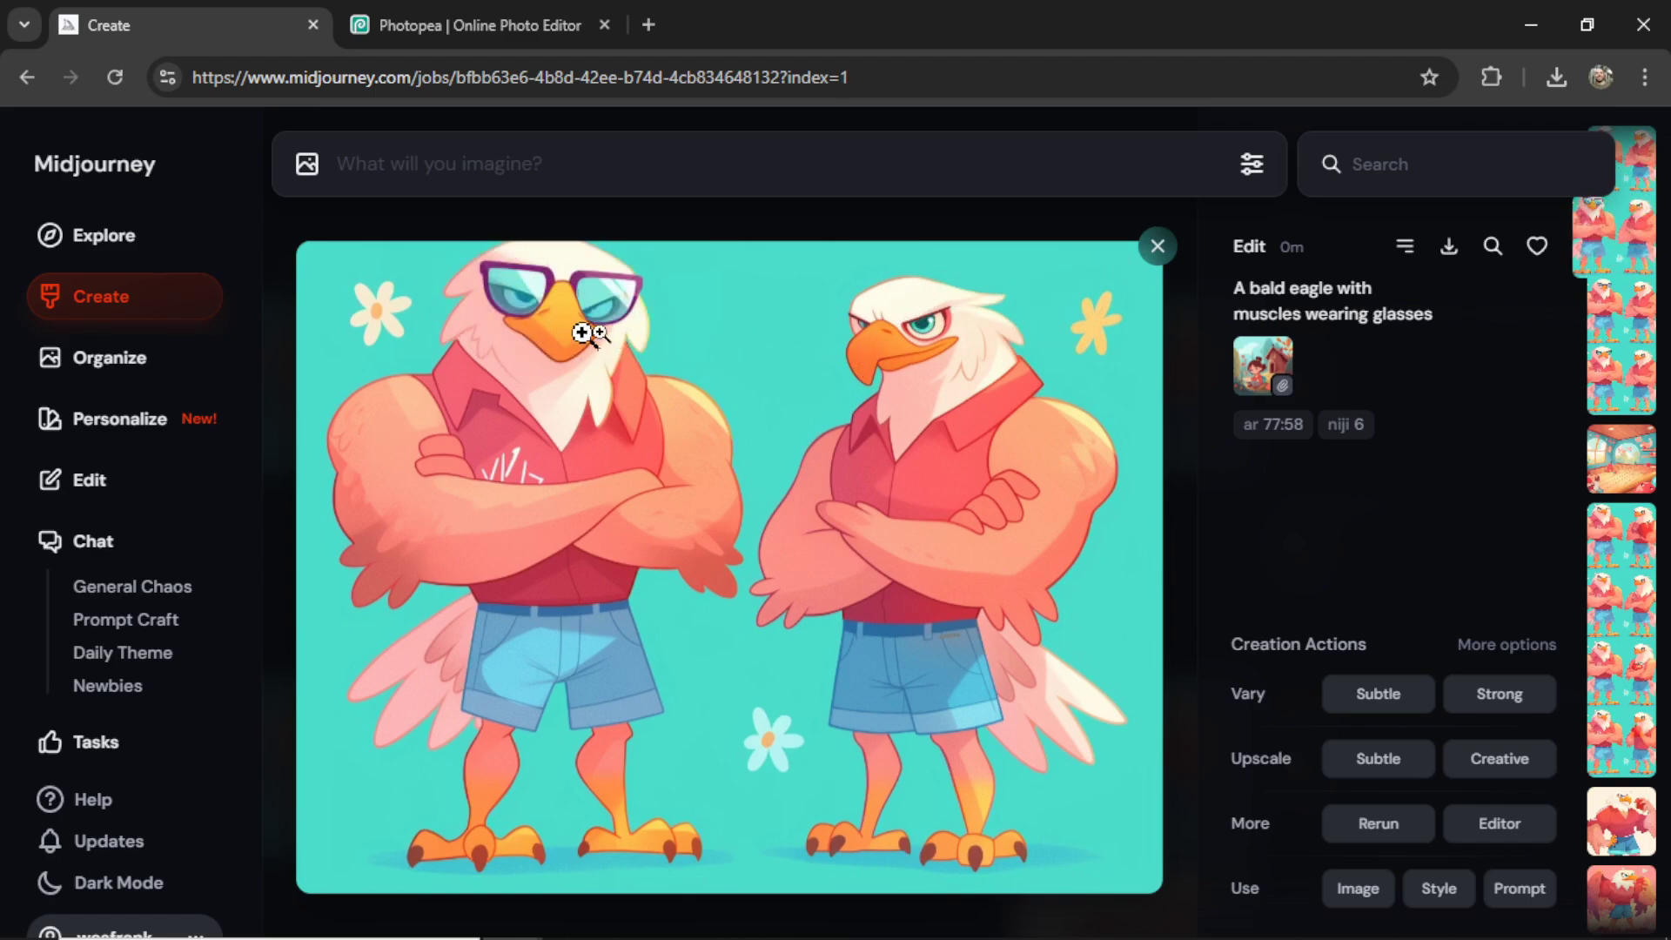
key("Right")
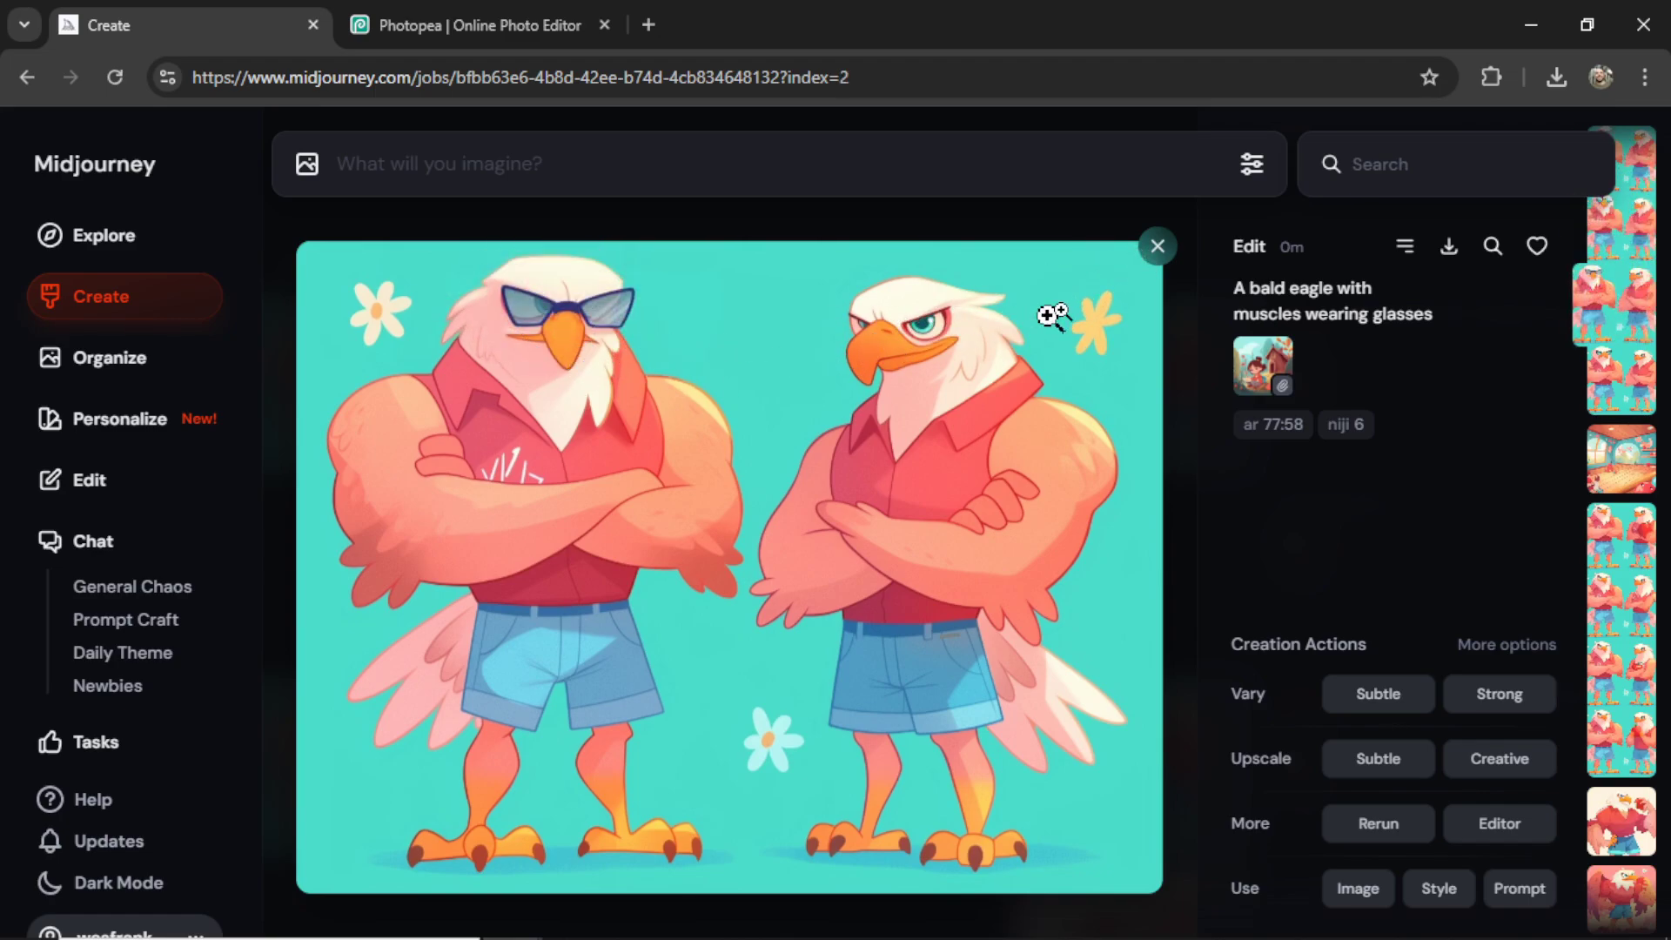
key("Right")
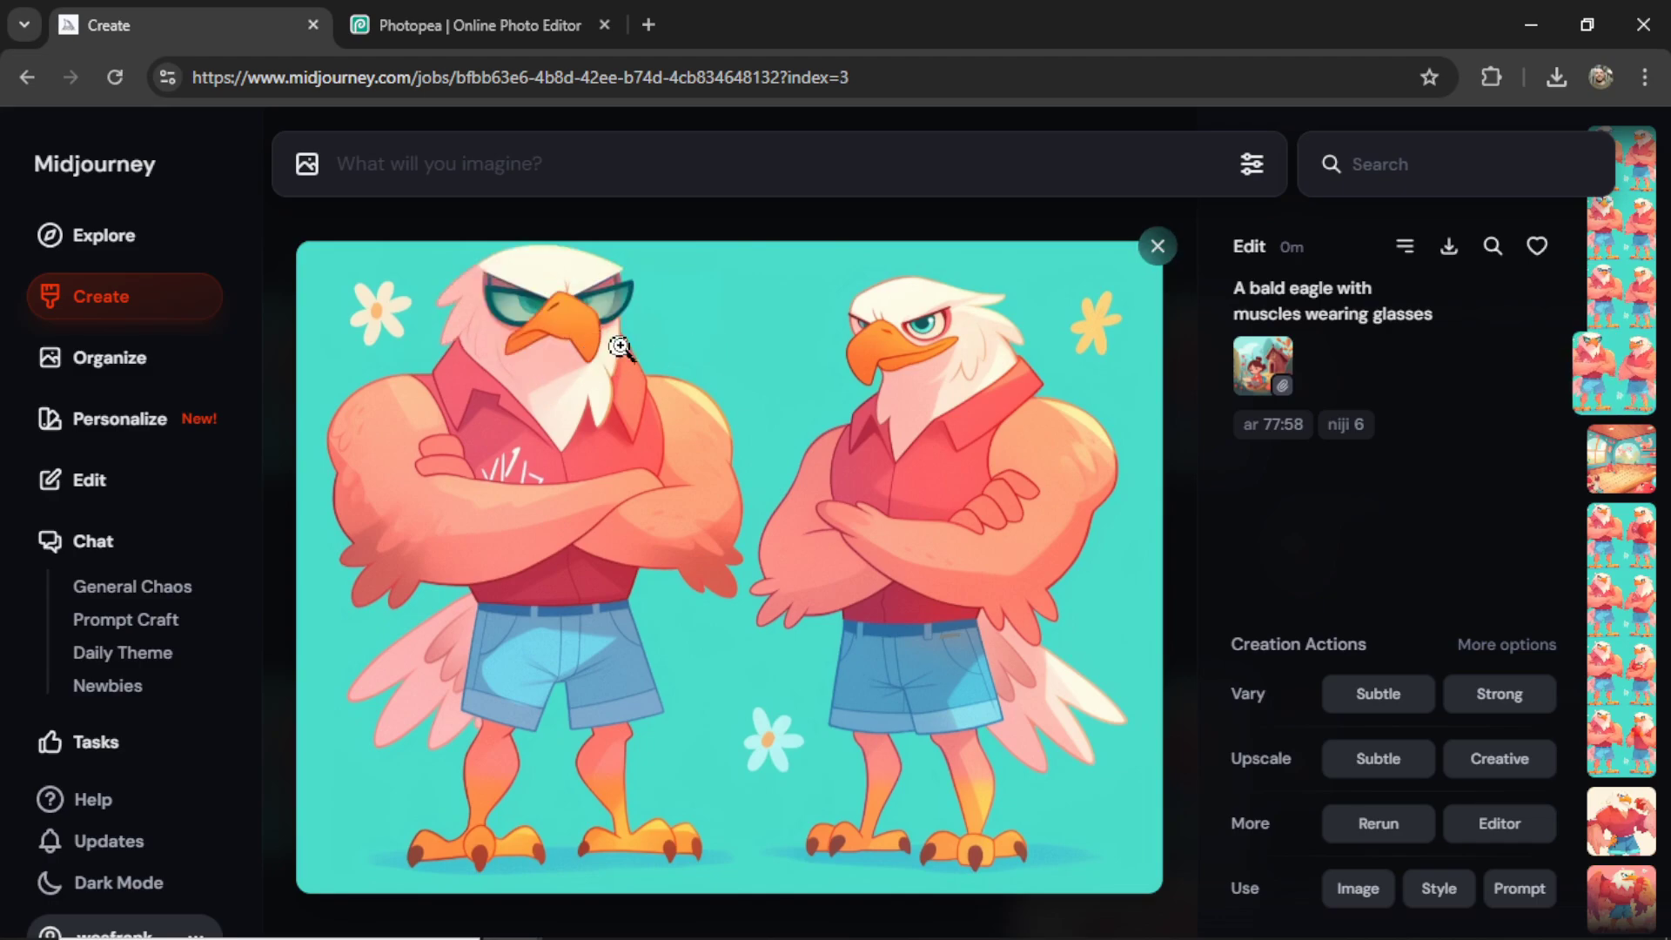
key("Right")
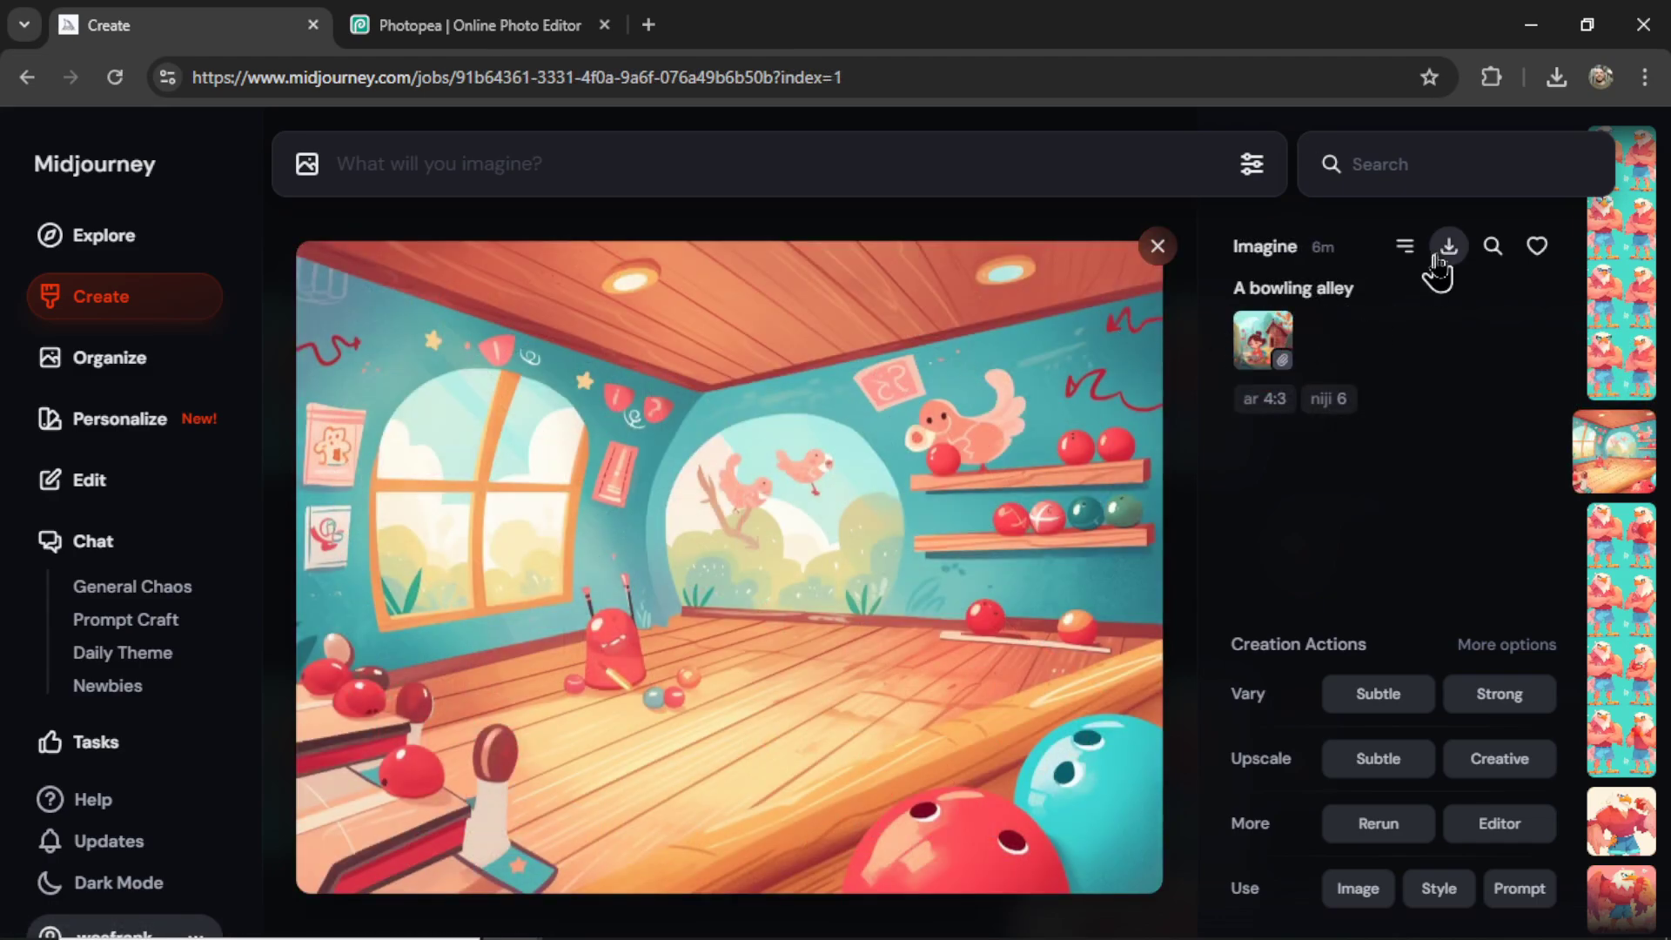
- Upload the downloaded bowling alley image and use it as the image reference
left_click(306, 163)
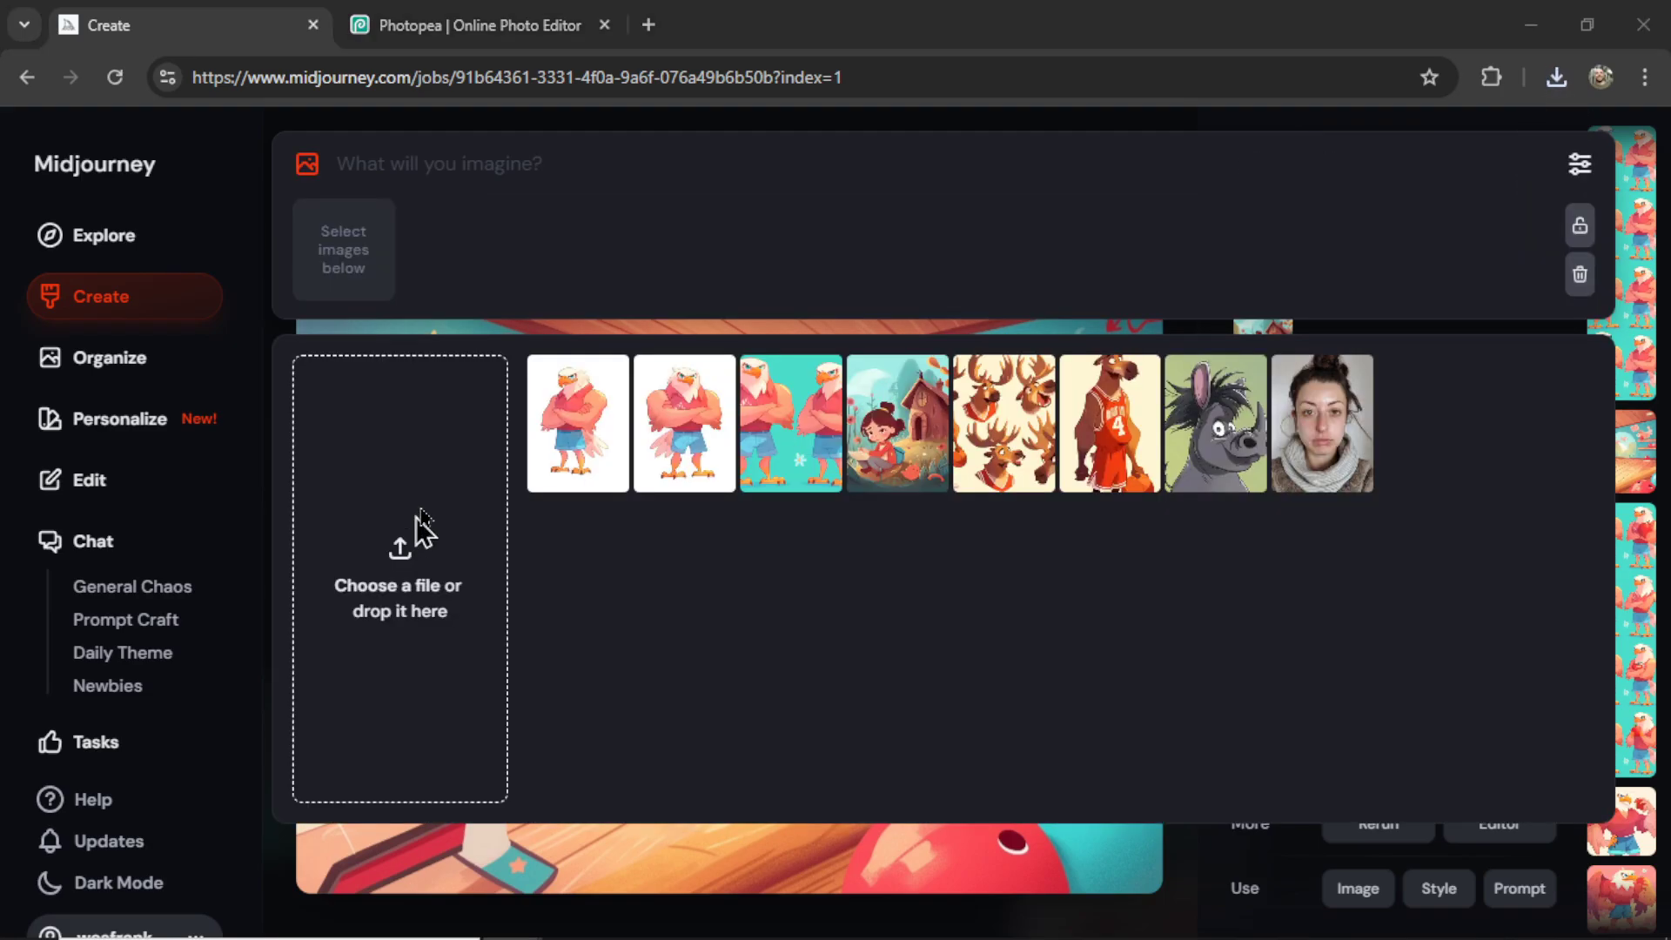
left_click(418, 533)
double_click(589, 434)
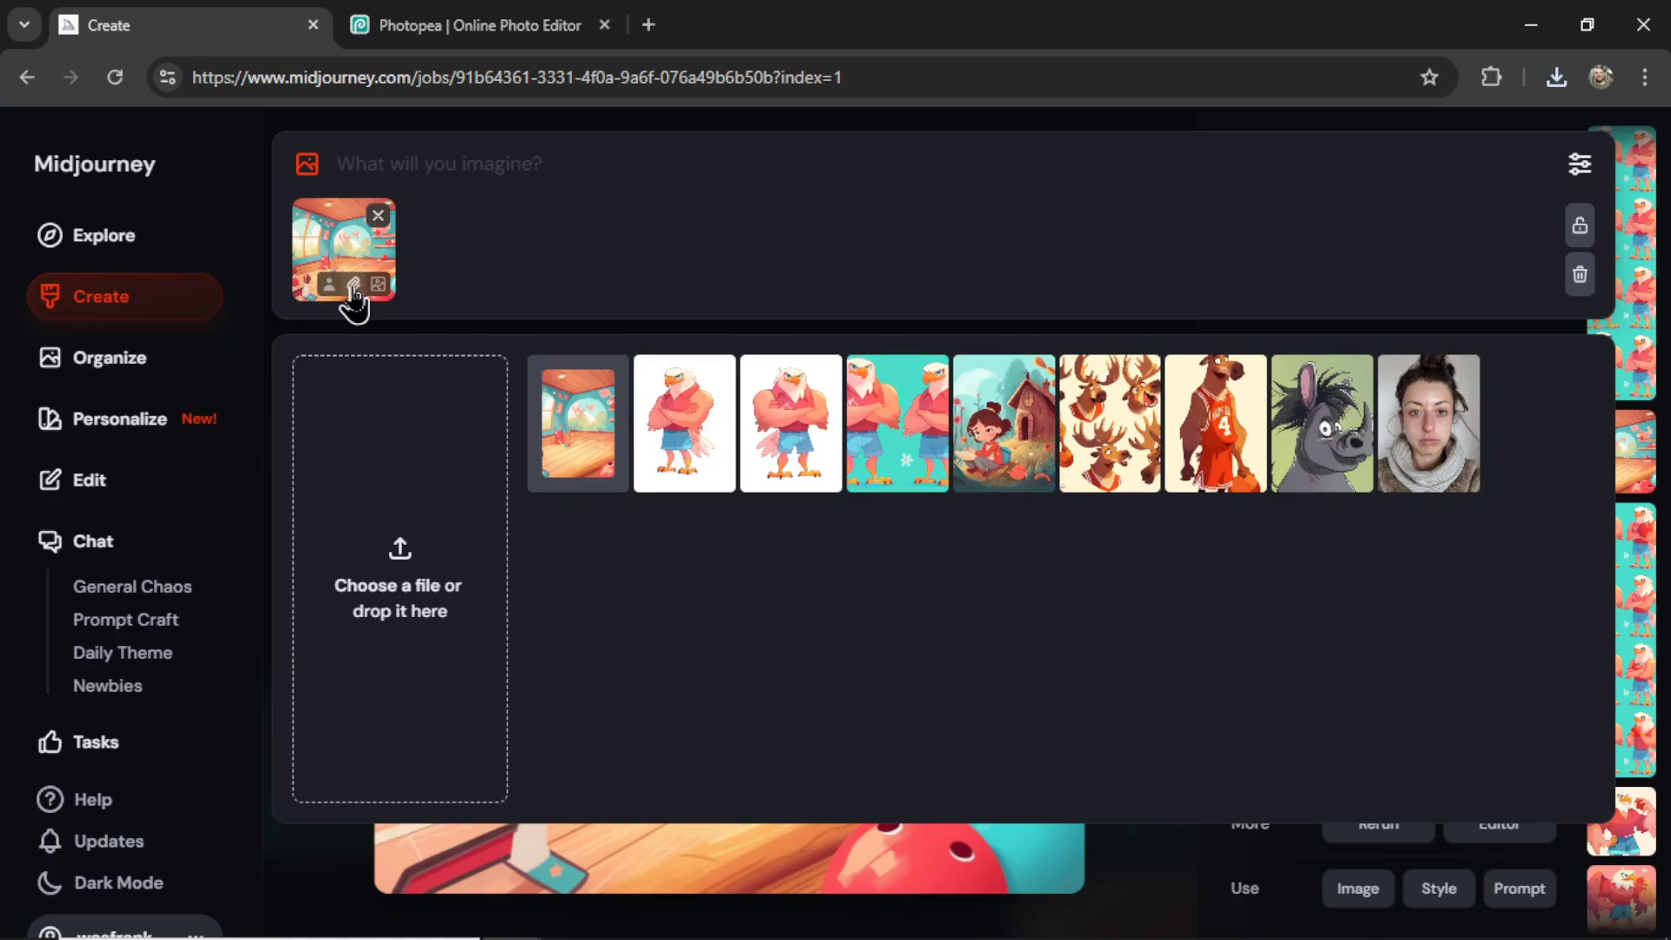
left_click(728, 165)
- Generate 'school classroom, no students' and open the fourth classroom result
type("school classroom, no students")
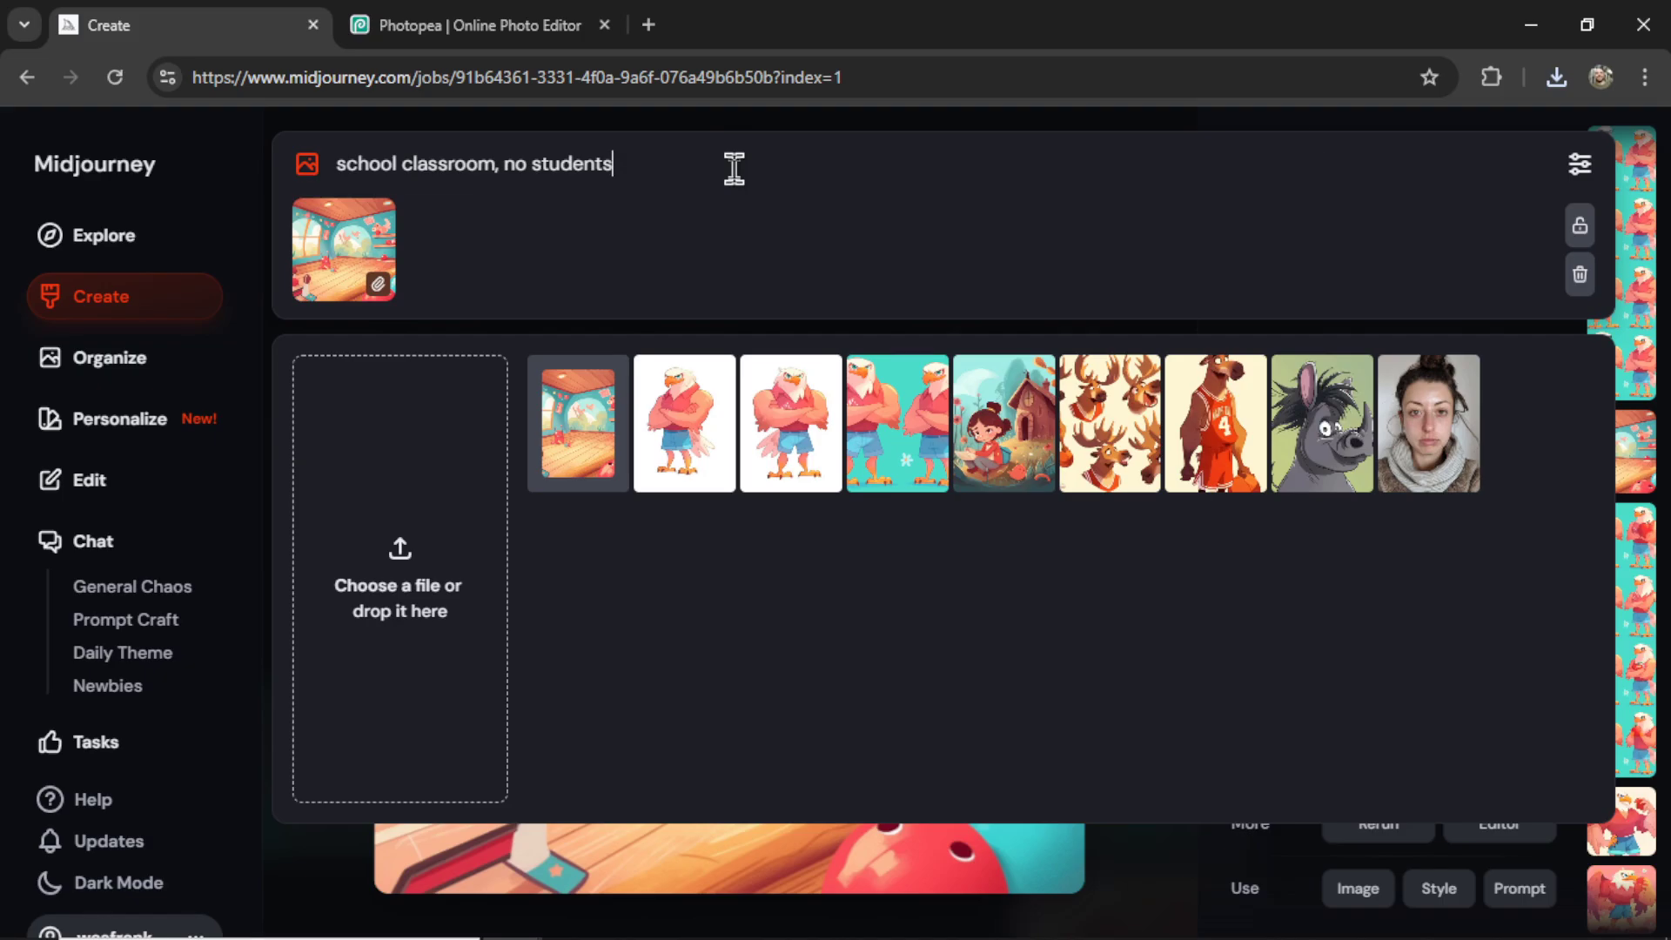
key("Return")
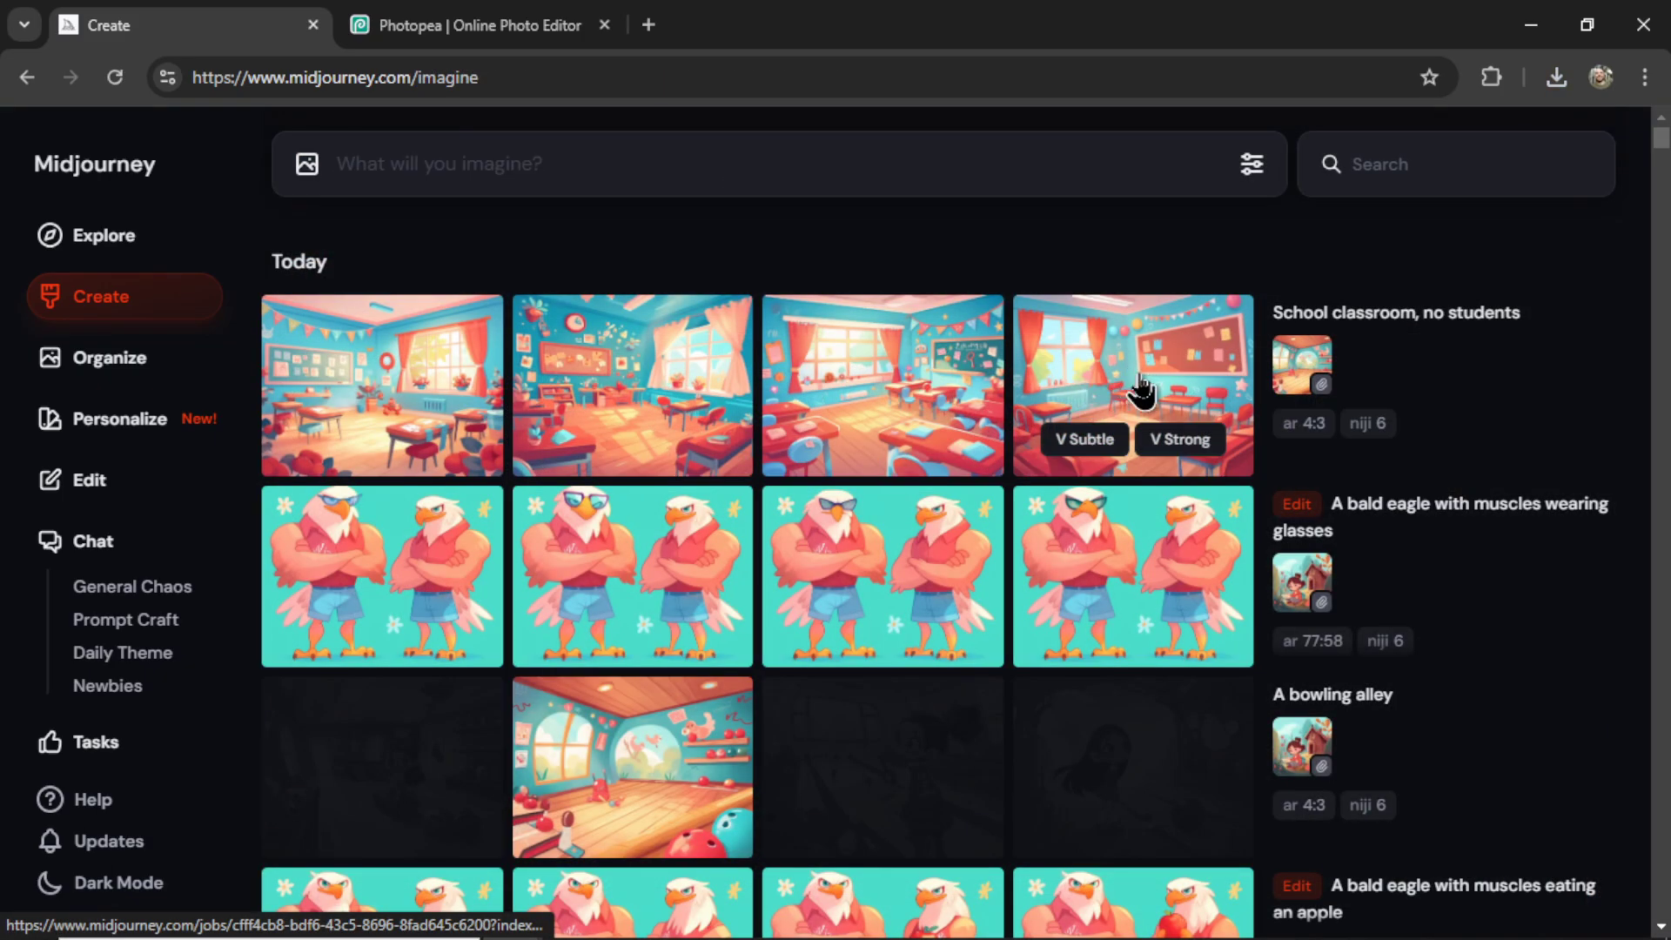
left_click(1139, 389)
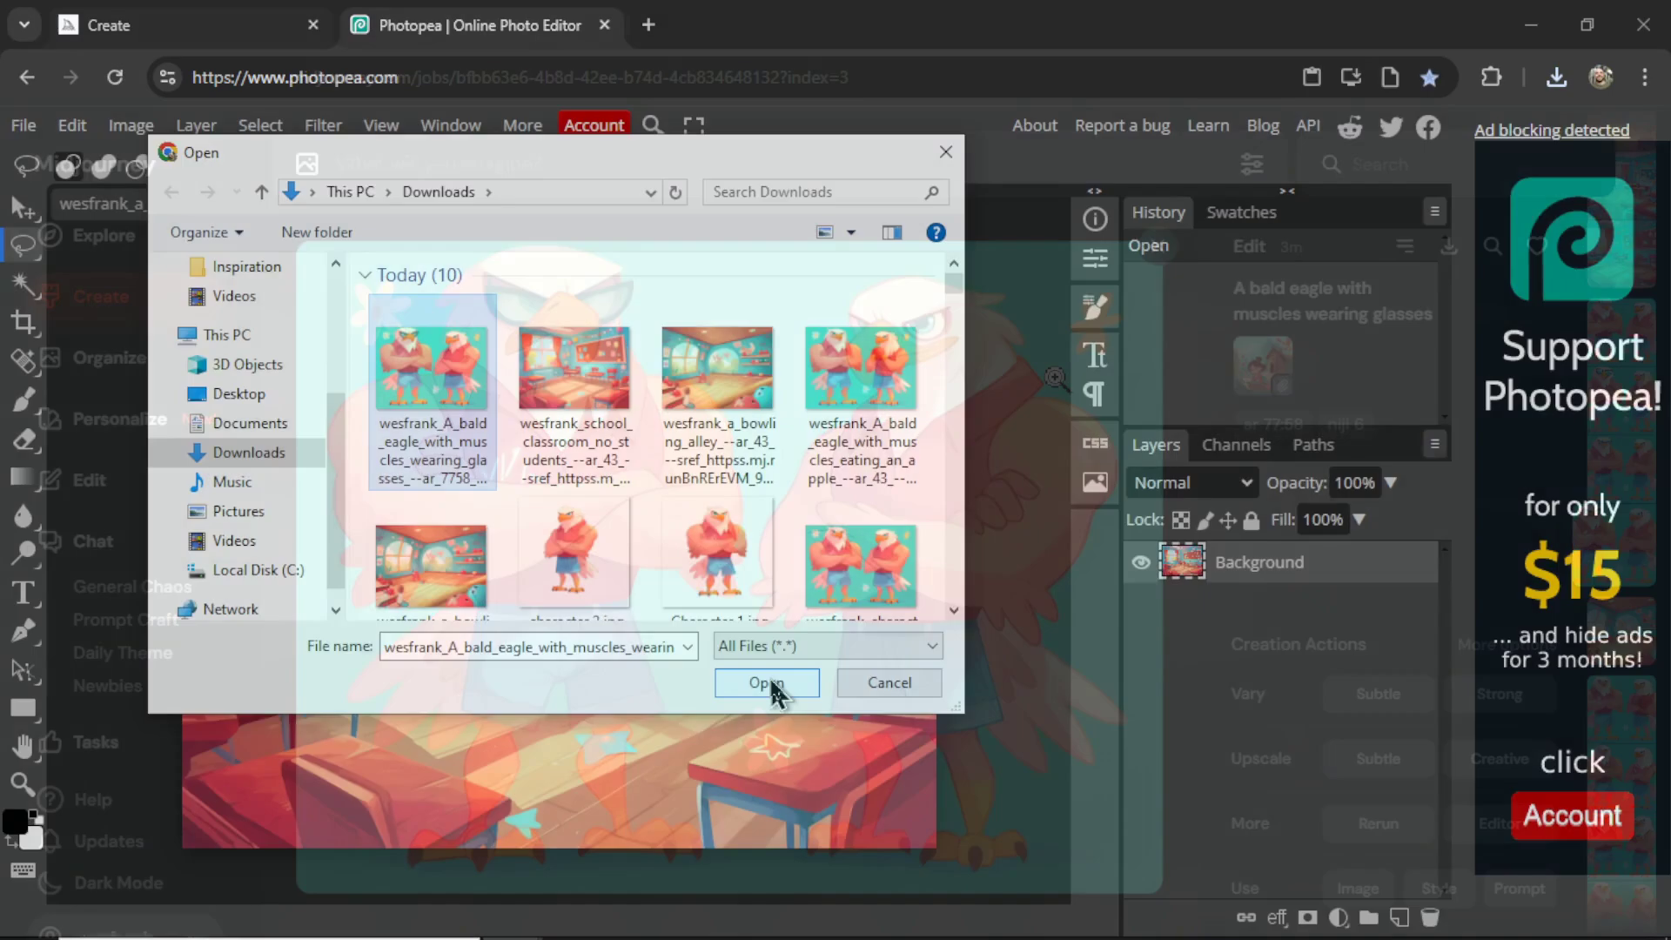
left_click(762, 683)
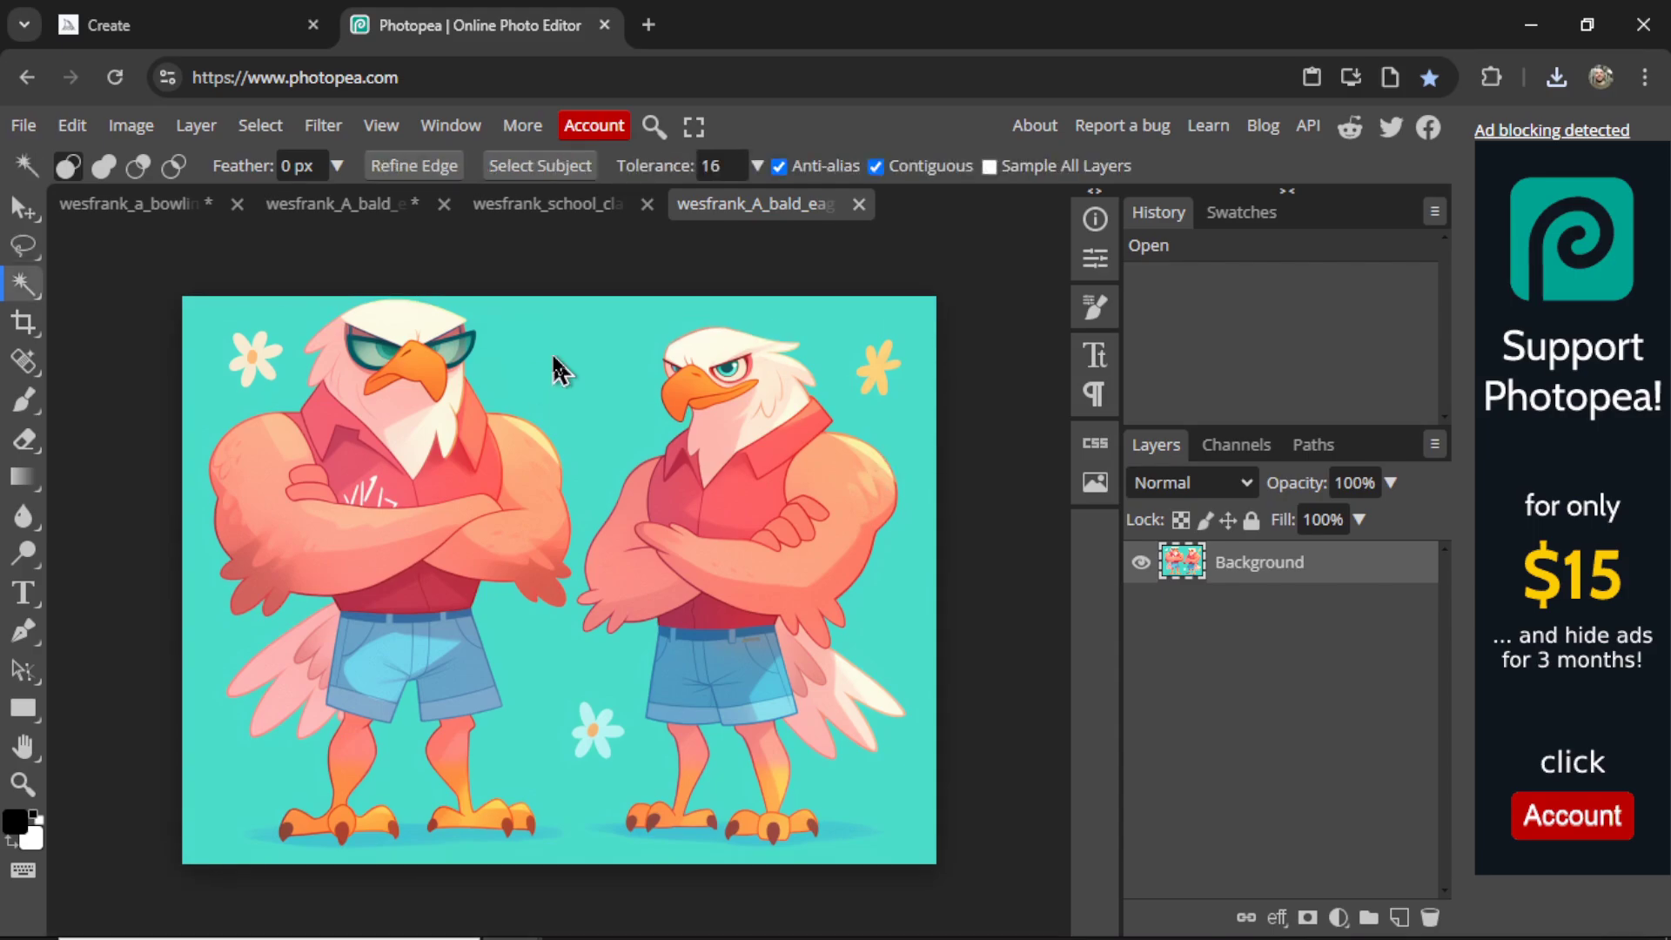
- Delete the glasses-eagle sheet's teal background and the top-left flower
left_click(553, 353)
key("Delete")
key("m")
left_click(557, 351)
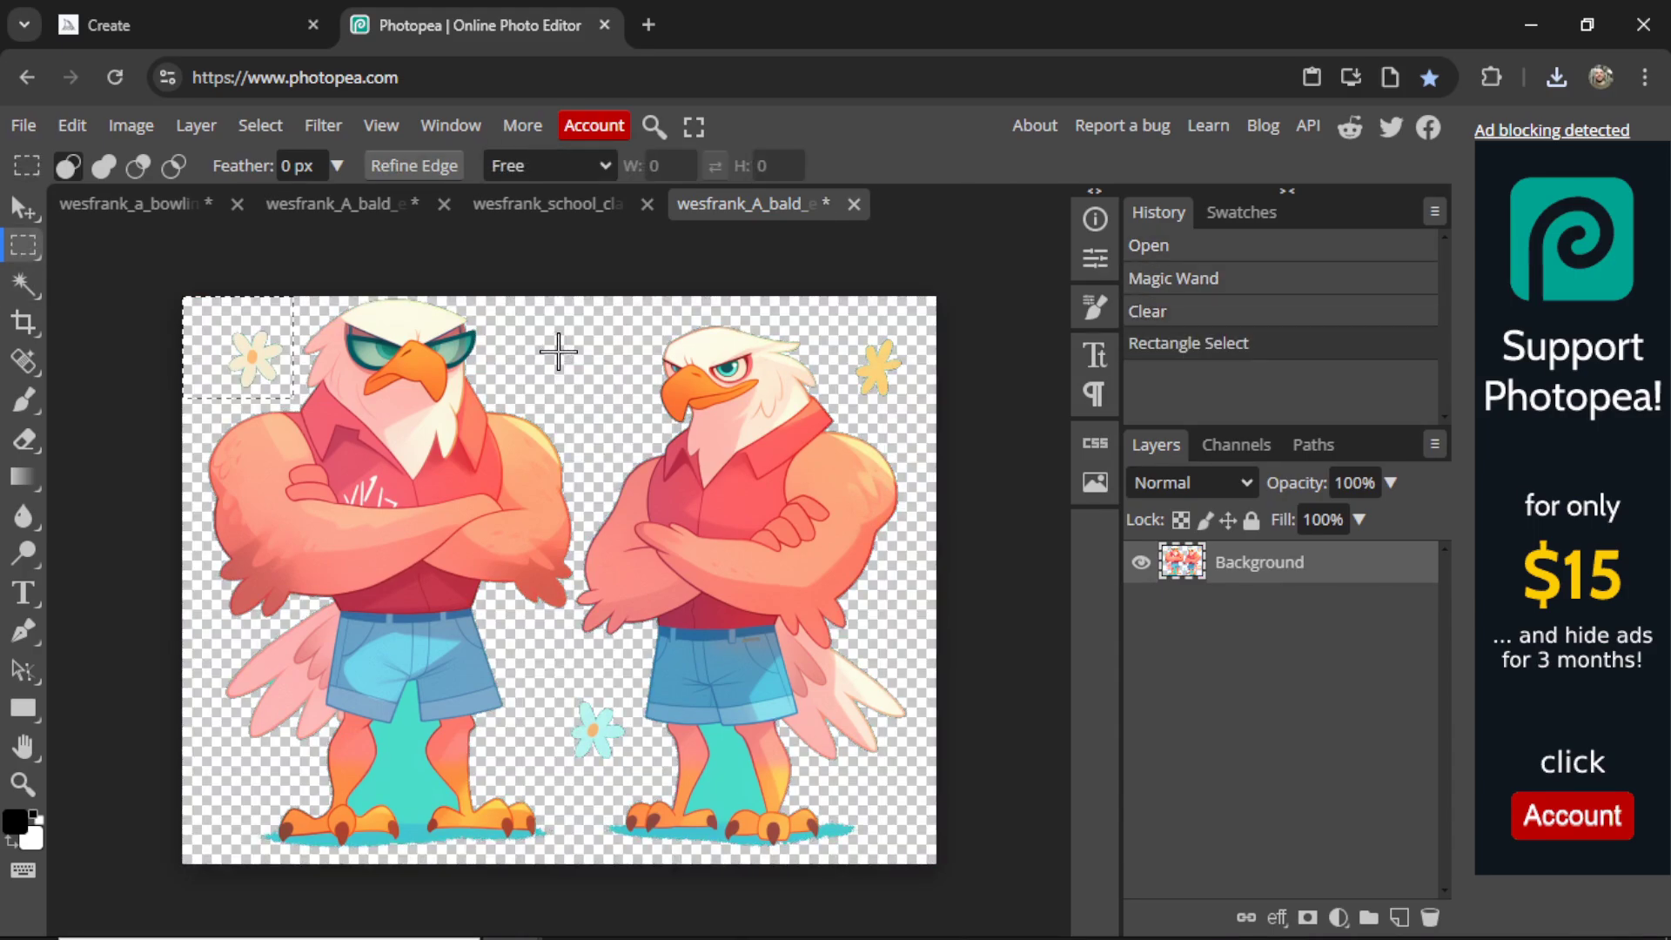
key("Delete")
- Remove the teal gap between the left eagle's legs and the shadows under both feet
key("w")
left_click(415, 769)
key("Delete")
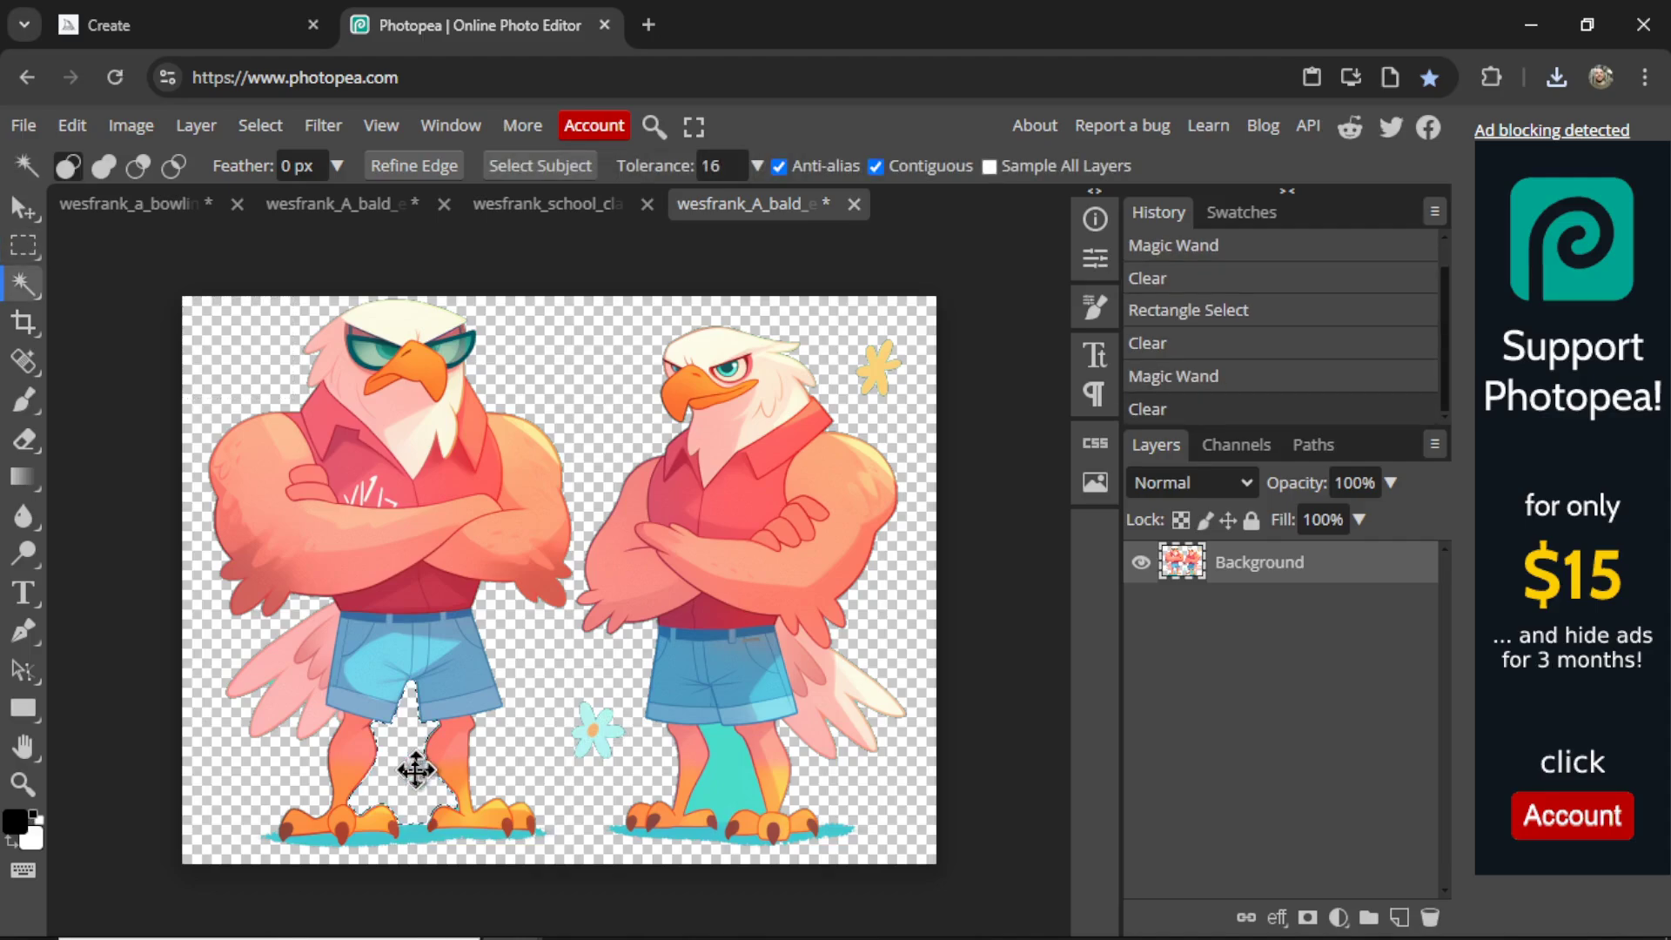
left_click(383, 841)
key("Delete")
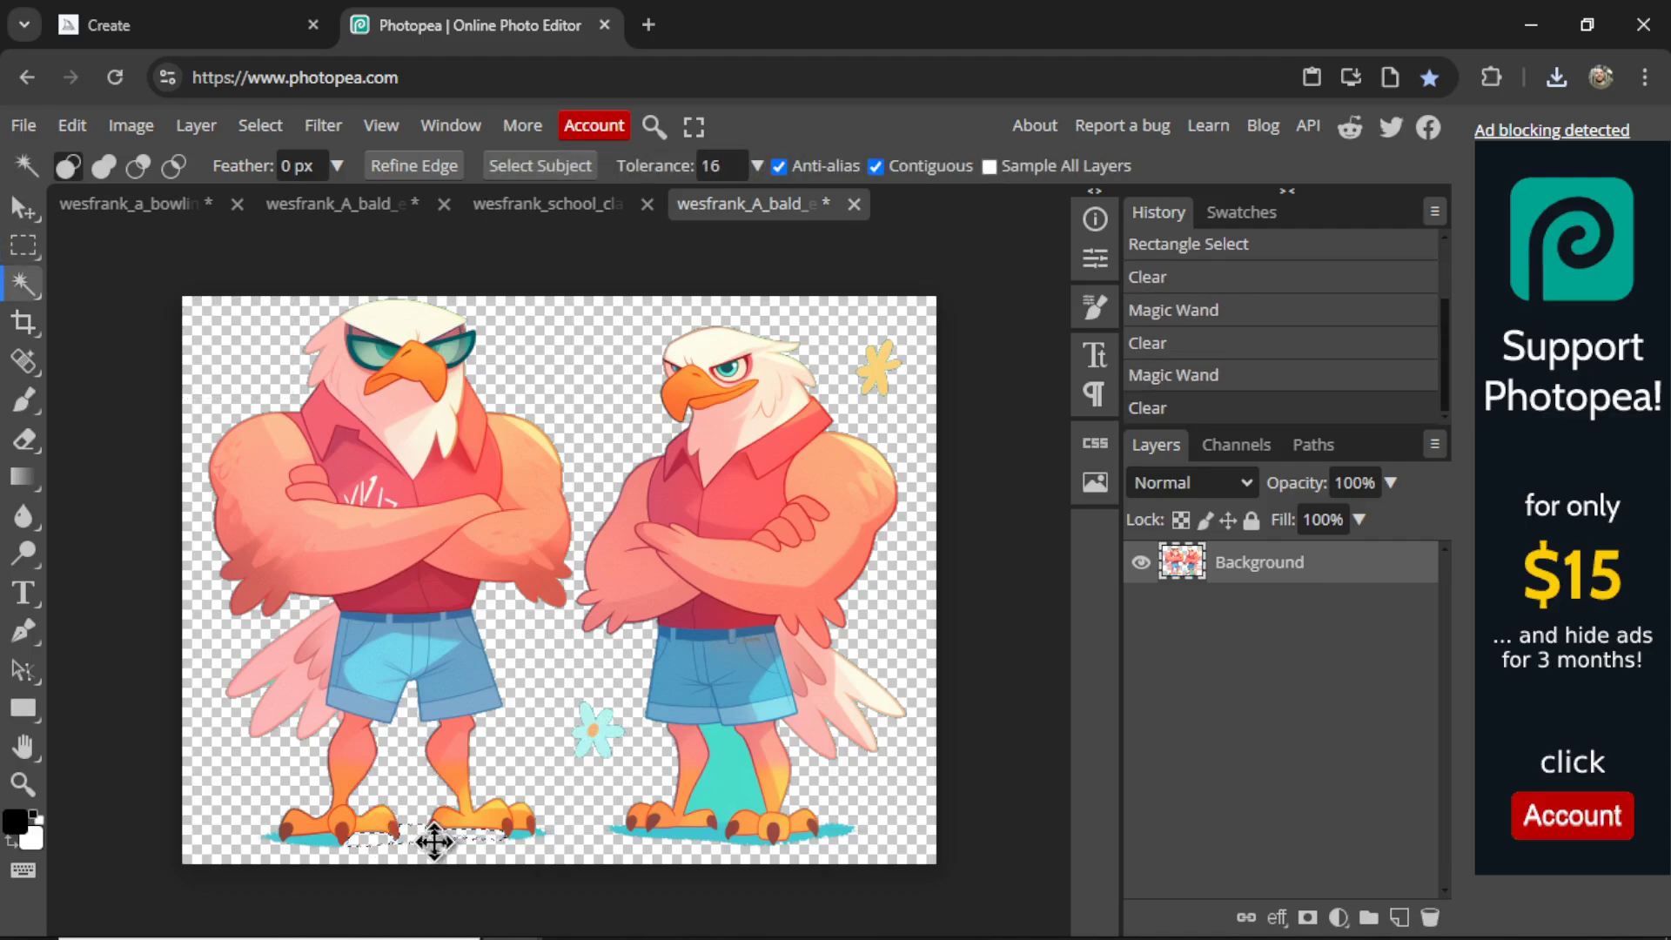
left_click(525, 838)
key("Delete")
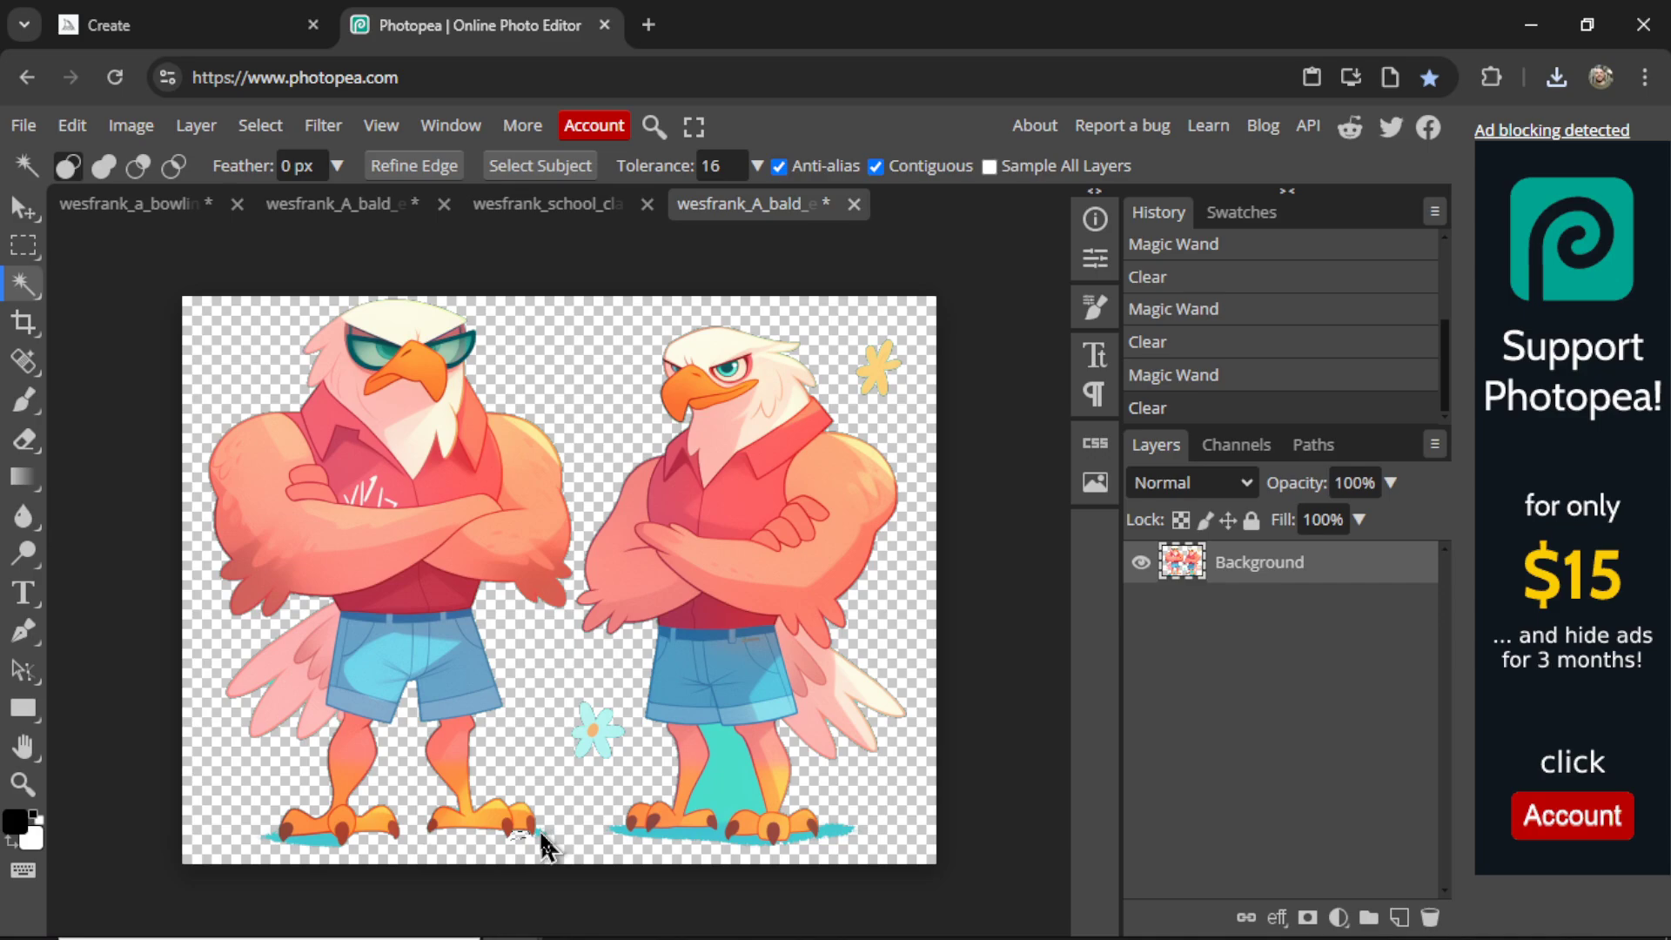
left_click(296, 837)
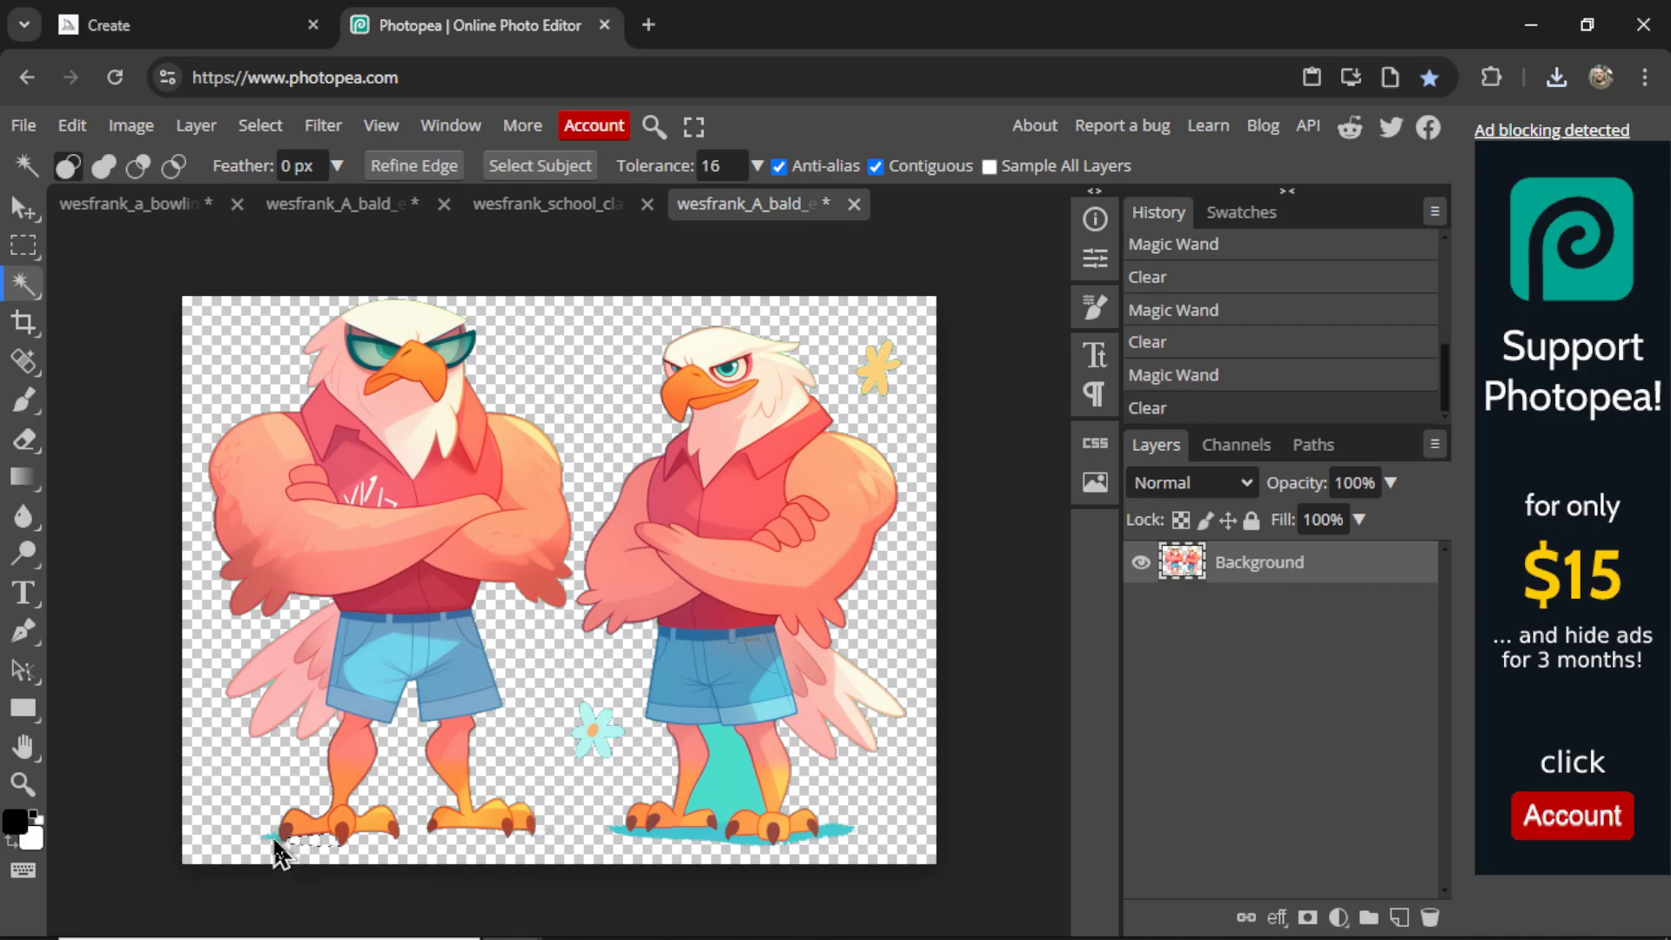
key("Delete")
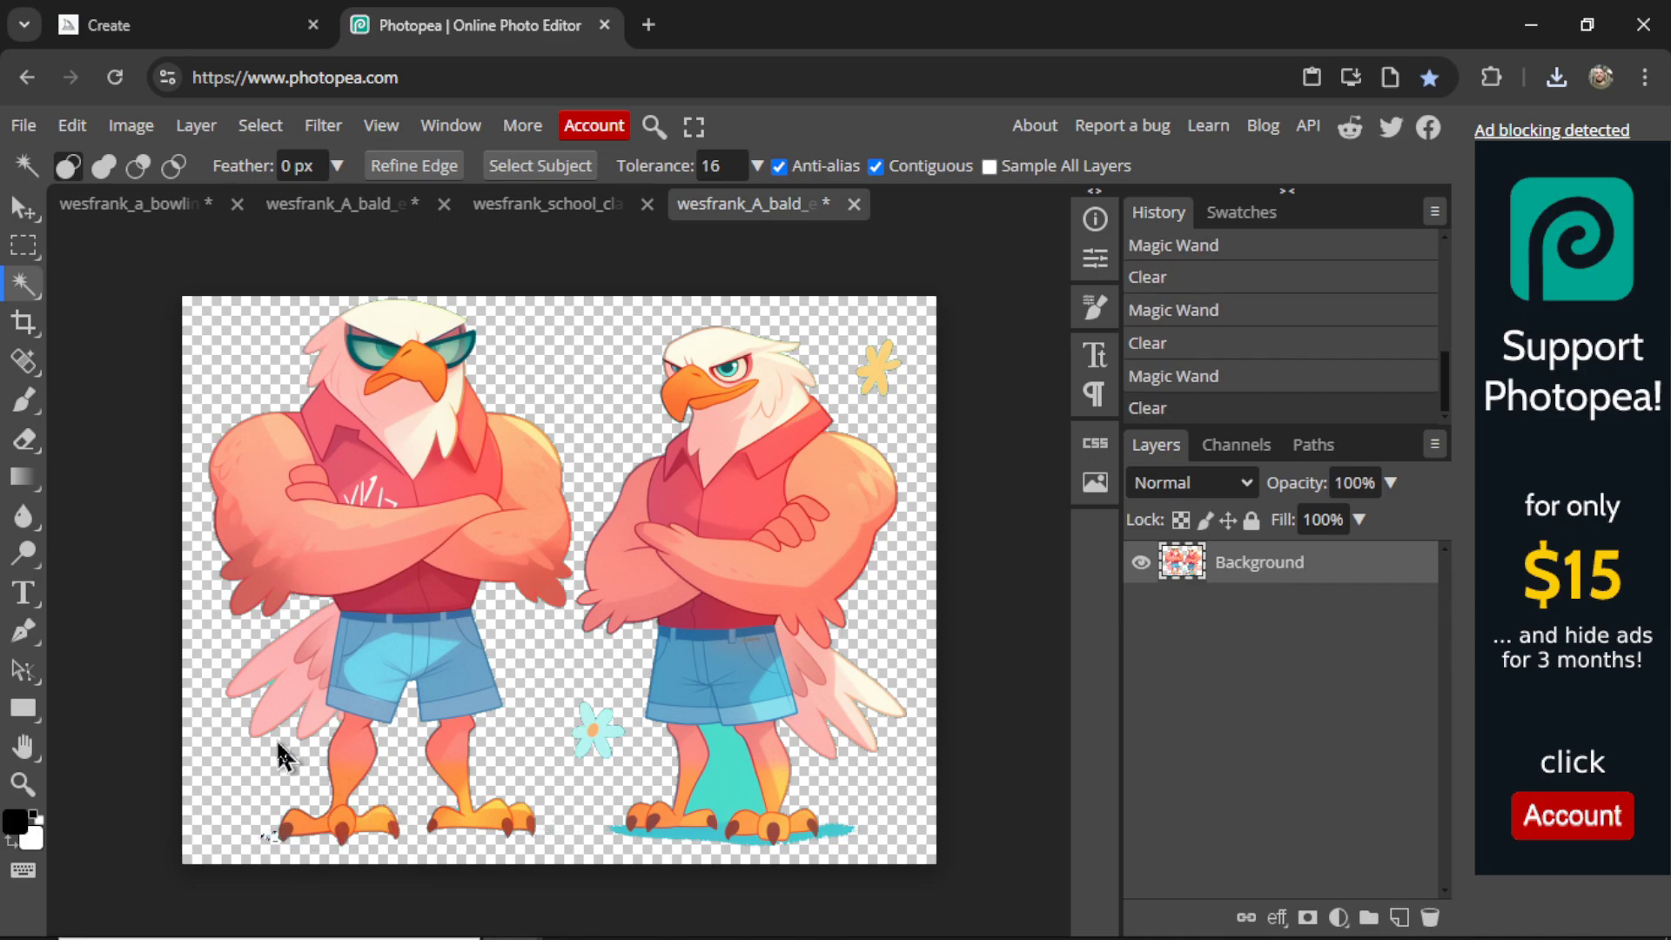
- Outline the left glasses-wearing eagle with a freehand lasso selection
right_click(24, 245)
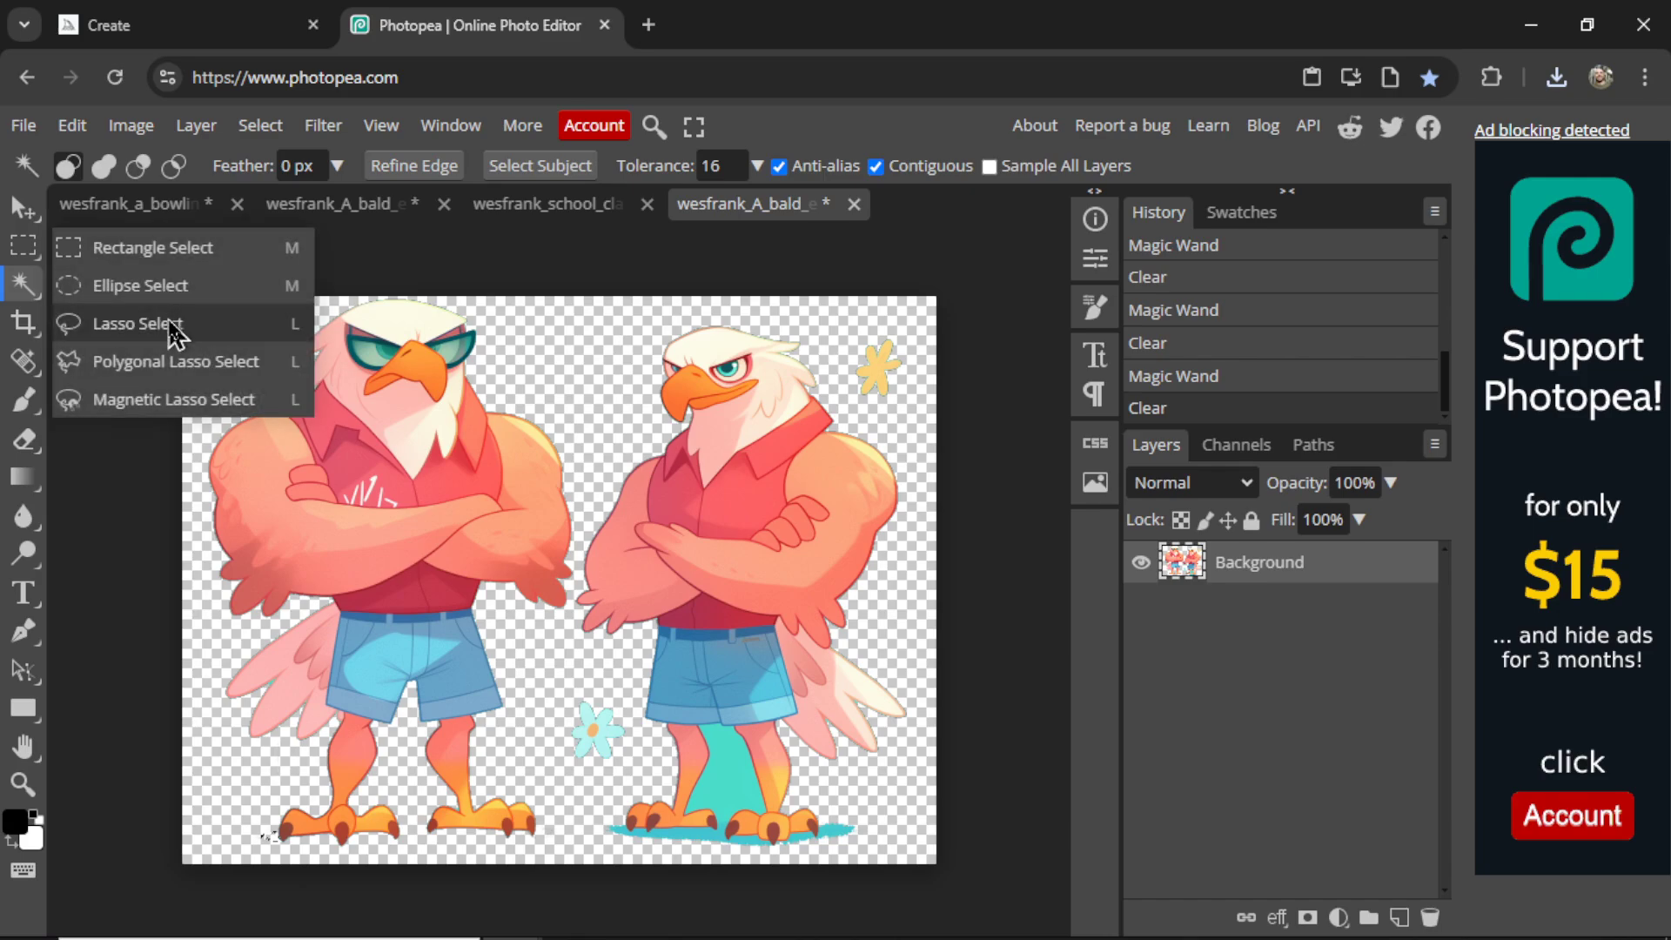
left_click(174, 325)
mouse_move(204, 366)
left_mouse_down()
mouse_move(262, 294)
mouse_move(602, 402)
mouse_move(587, 533)
mouse_move(561, 562)
mouse_move(203, 366)
left_mouse_up()
- Cut the outlined glasses eagle and paste it into the classroom image
key("Delete")
left_click(543, 204)
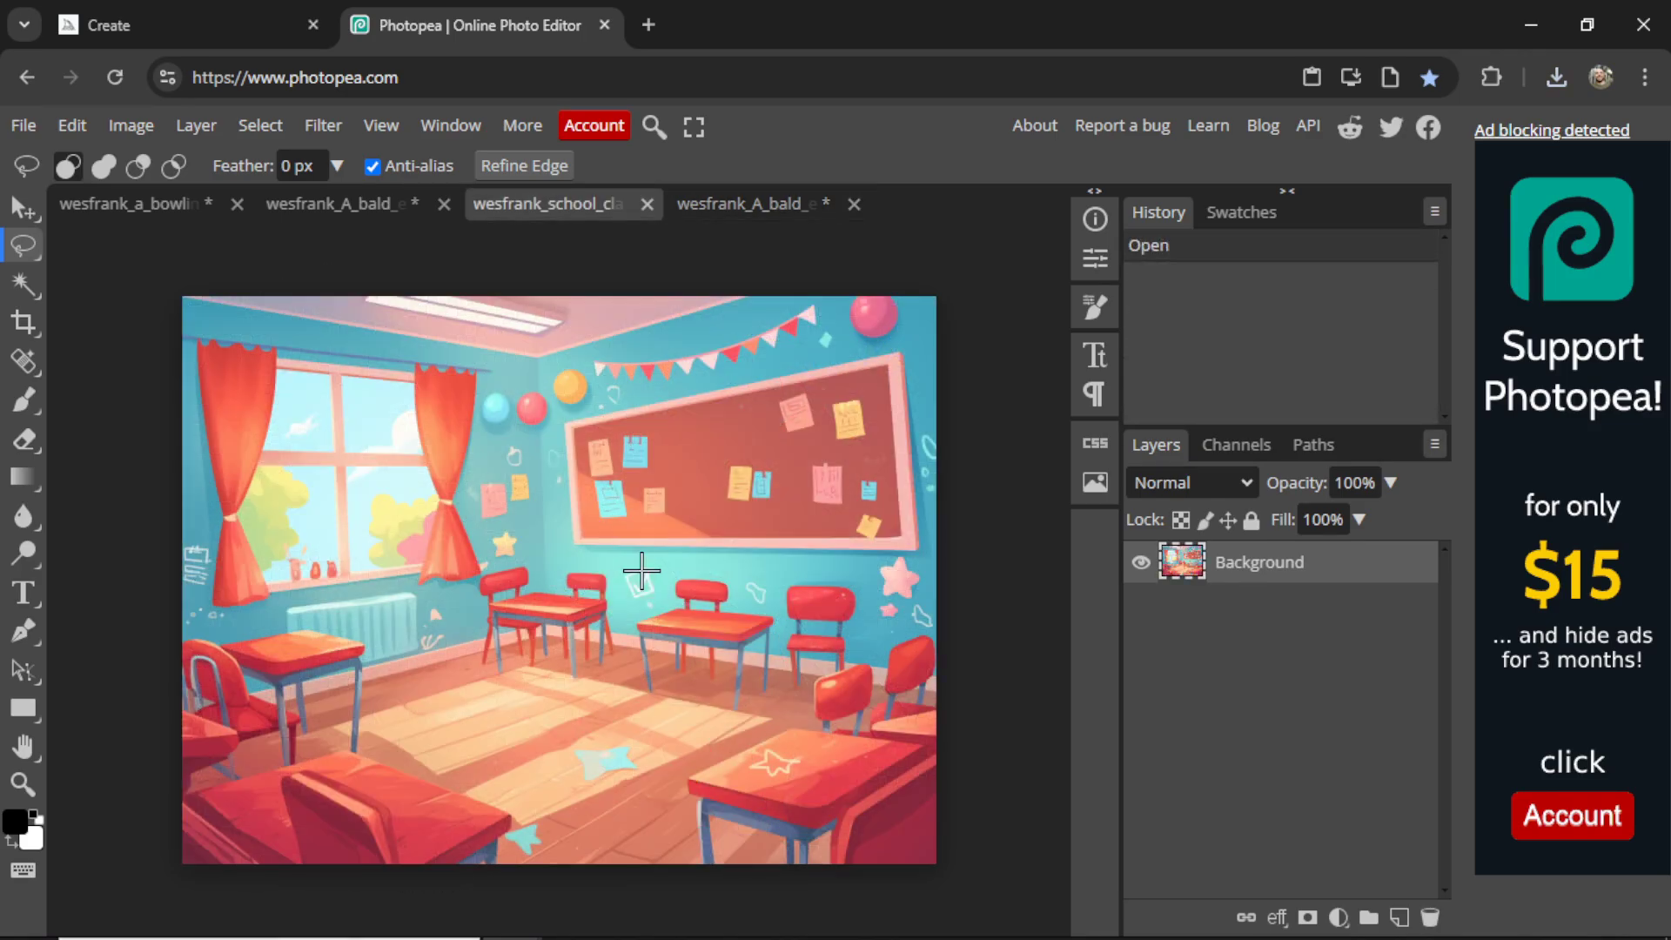
key("ctrl+v")
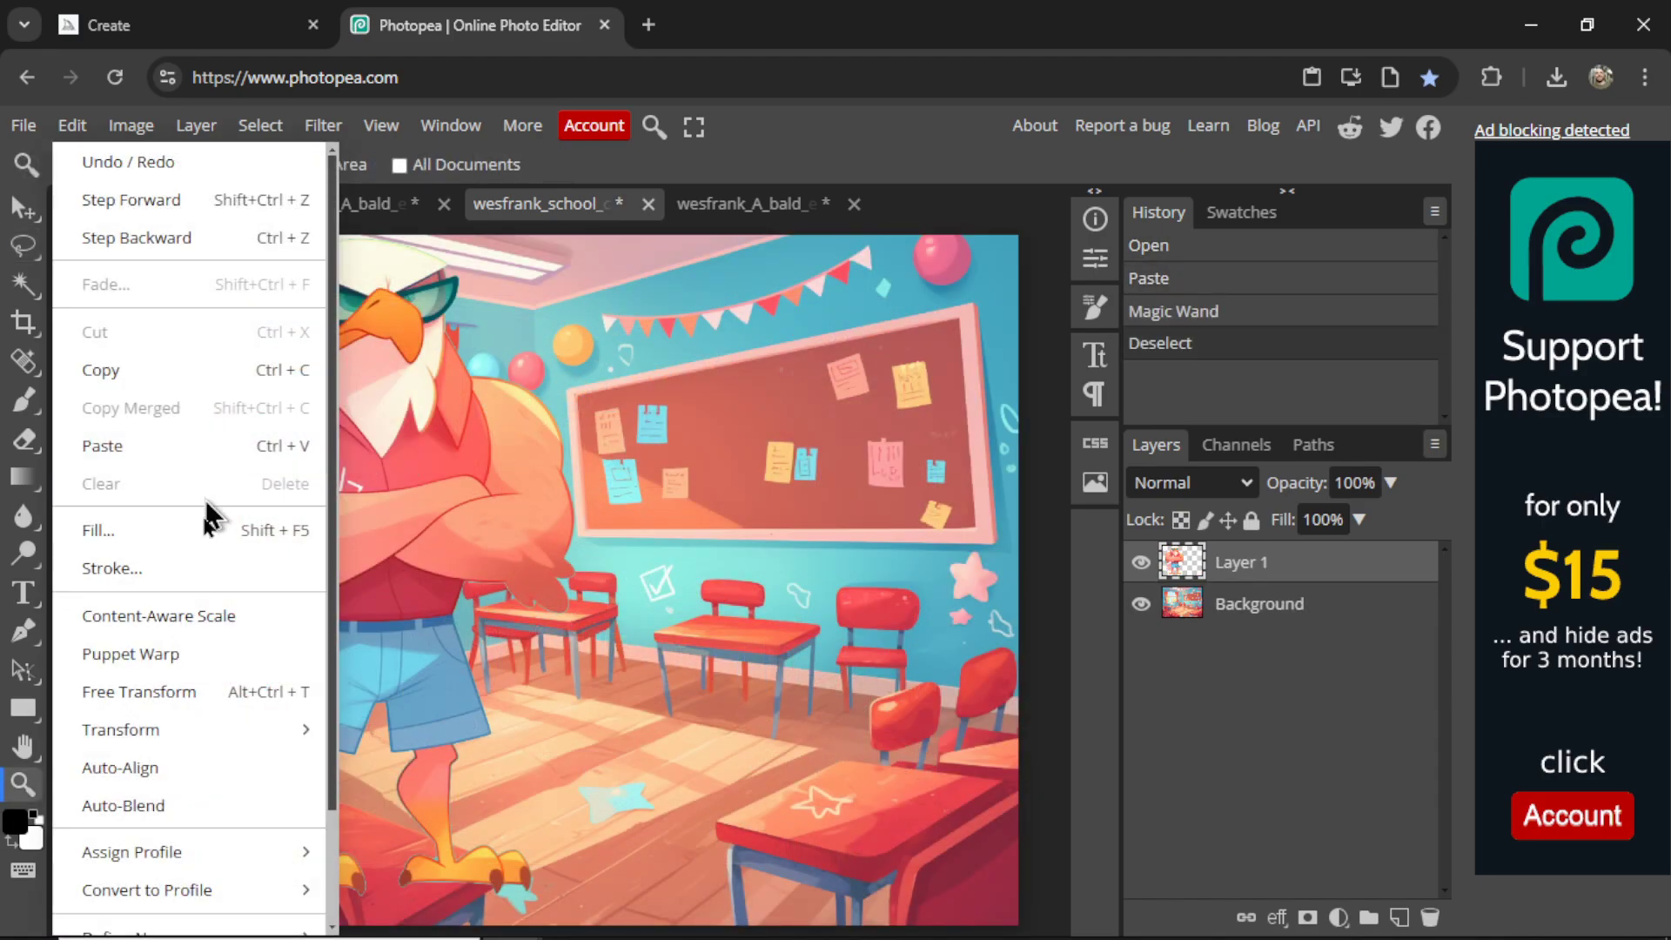
- Shrink the pasted eagle to about 61% and commit its placement
mouse_move(205, 731)
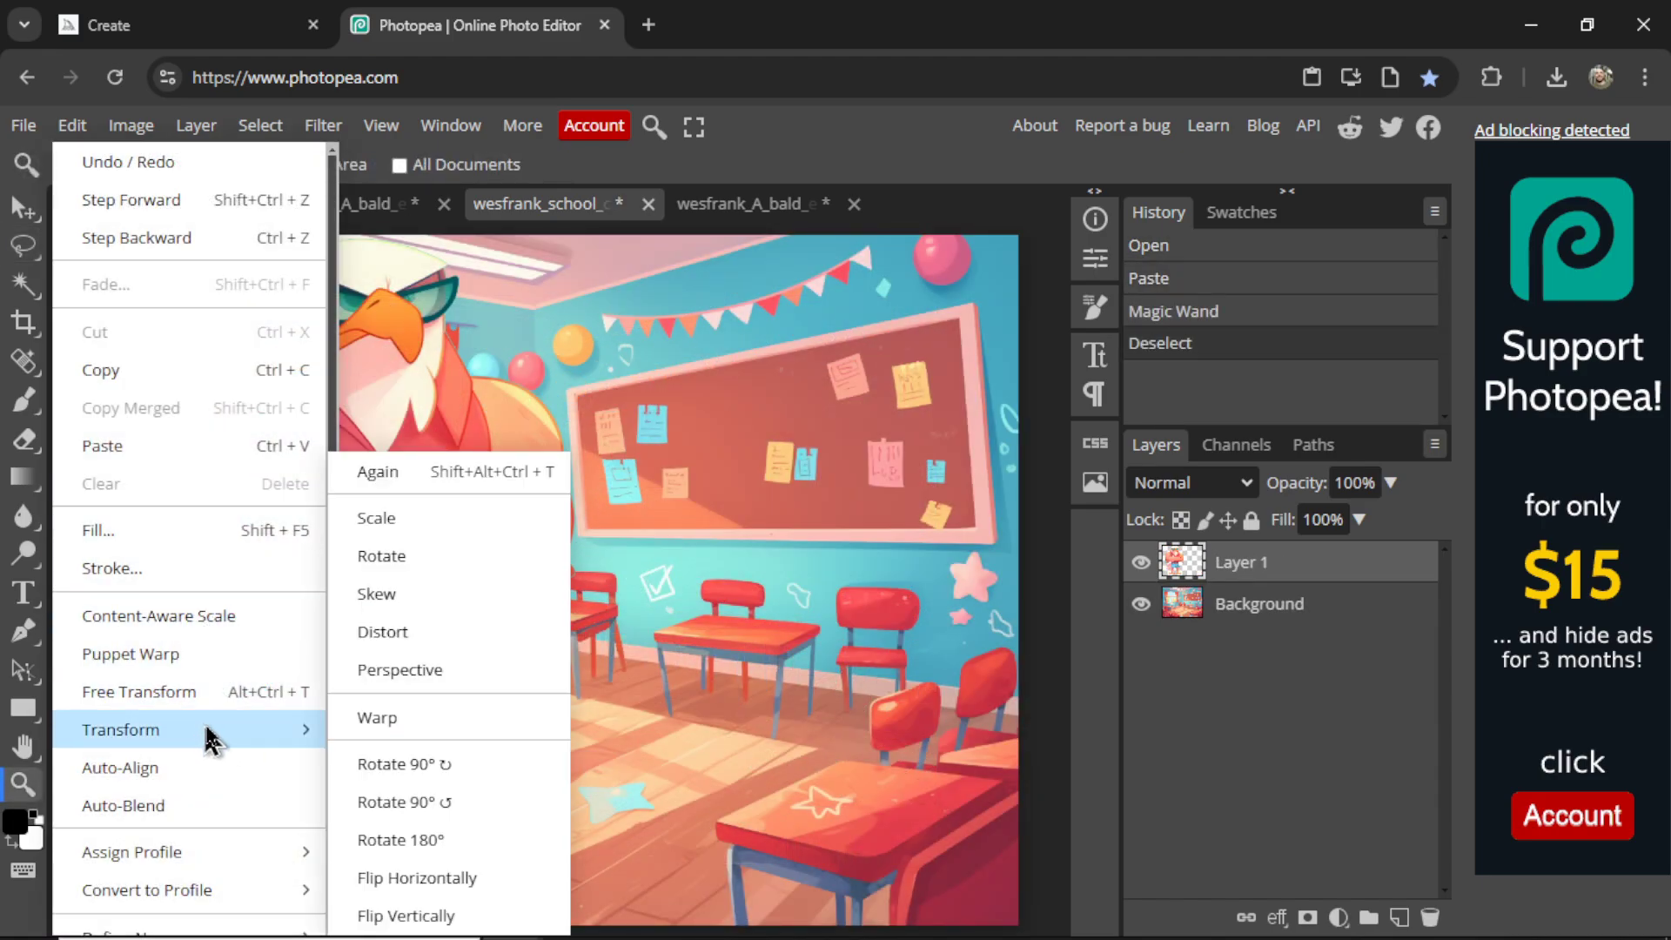
left_click(428, 522)
left_click_drag(597, 328, 485, 514)
key("Return")
key("z")
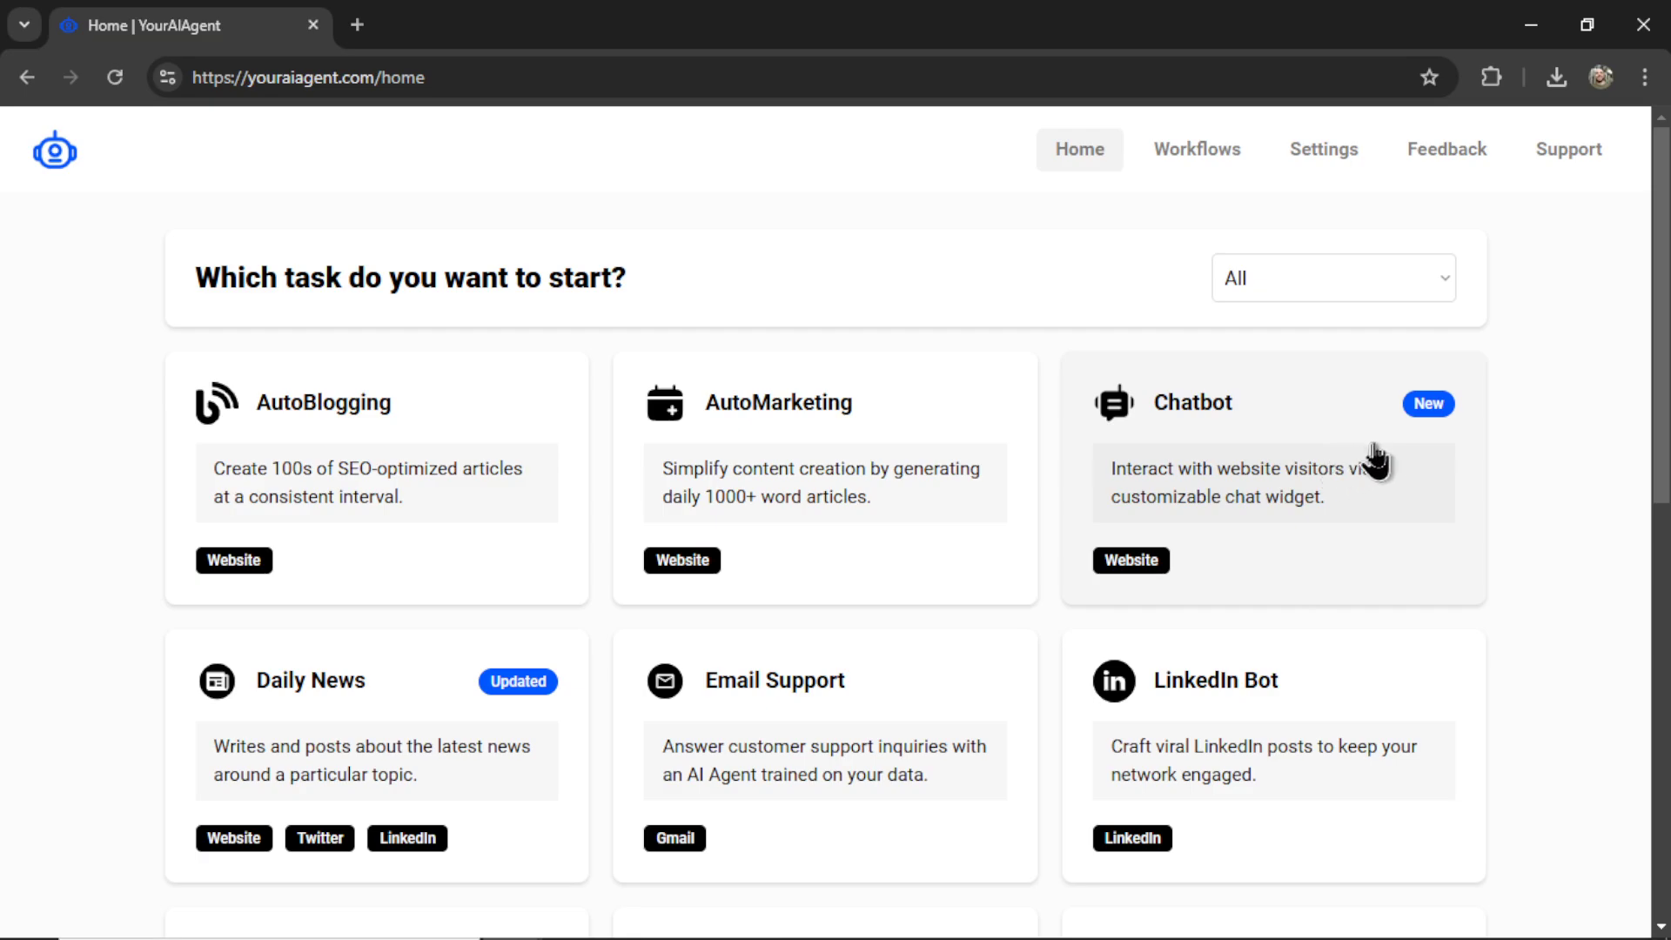
scroll(1369, 458, "down", 5)
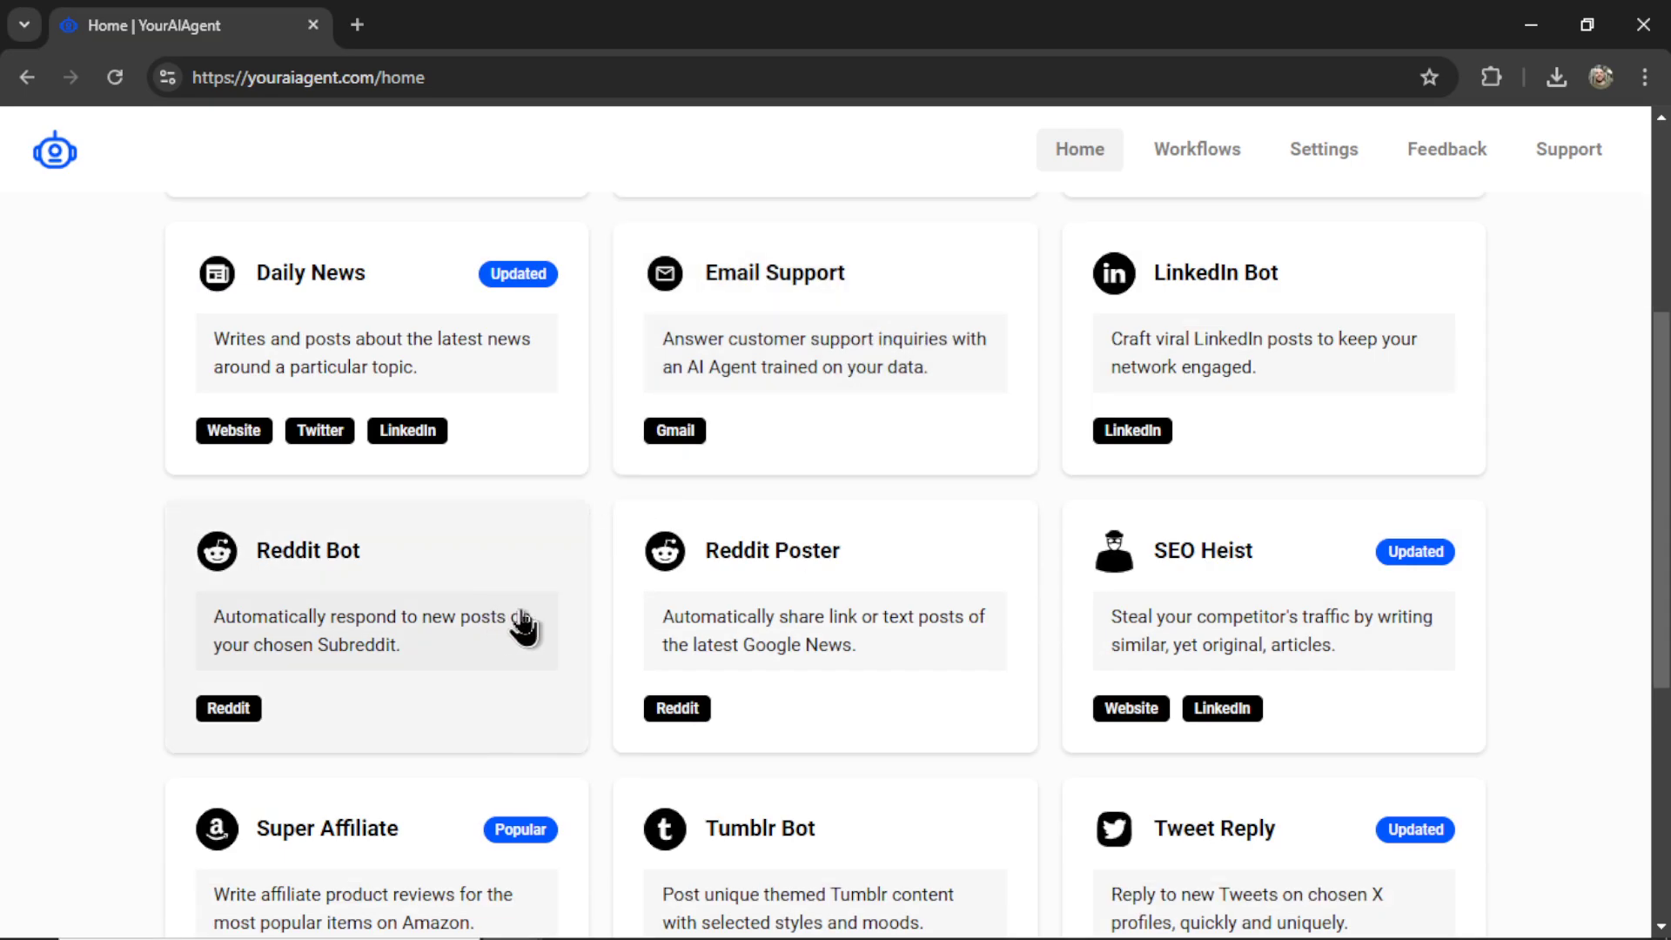
scroll(1430, 595, "down", 5)
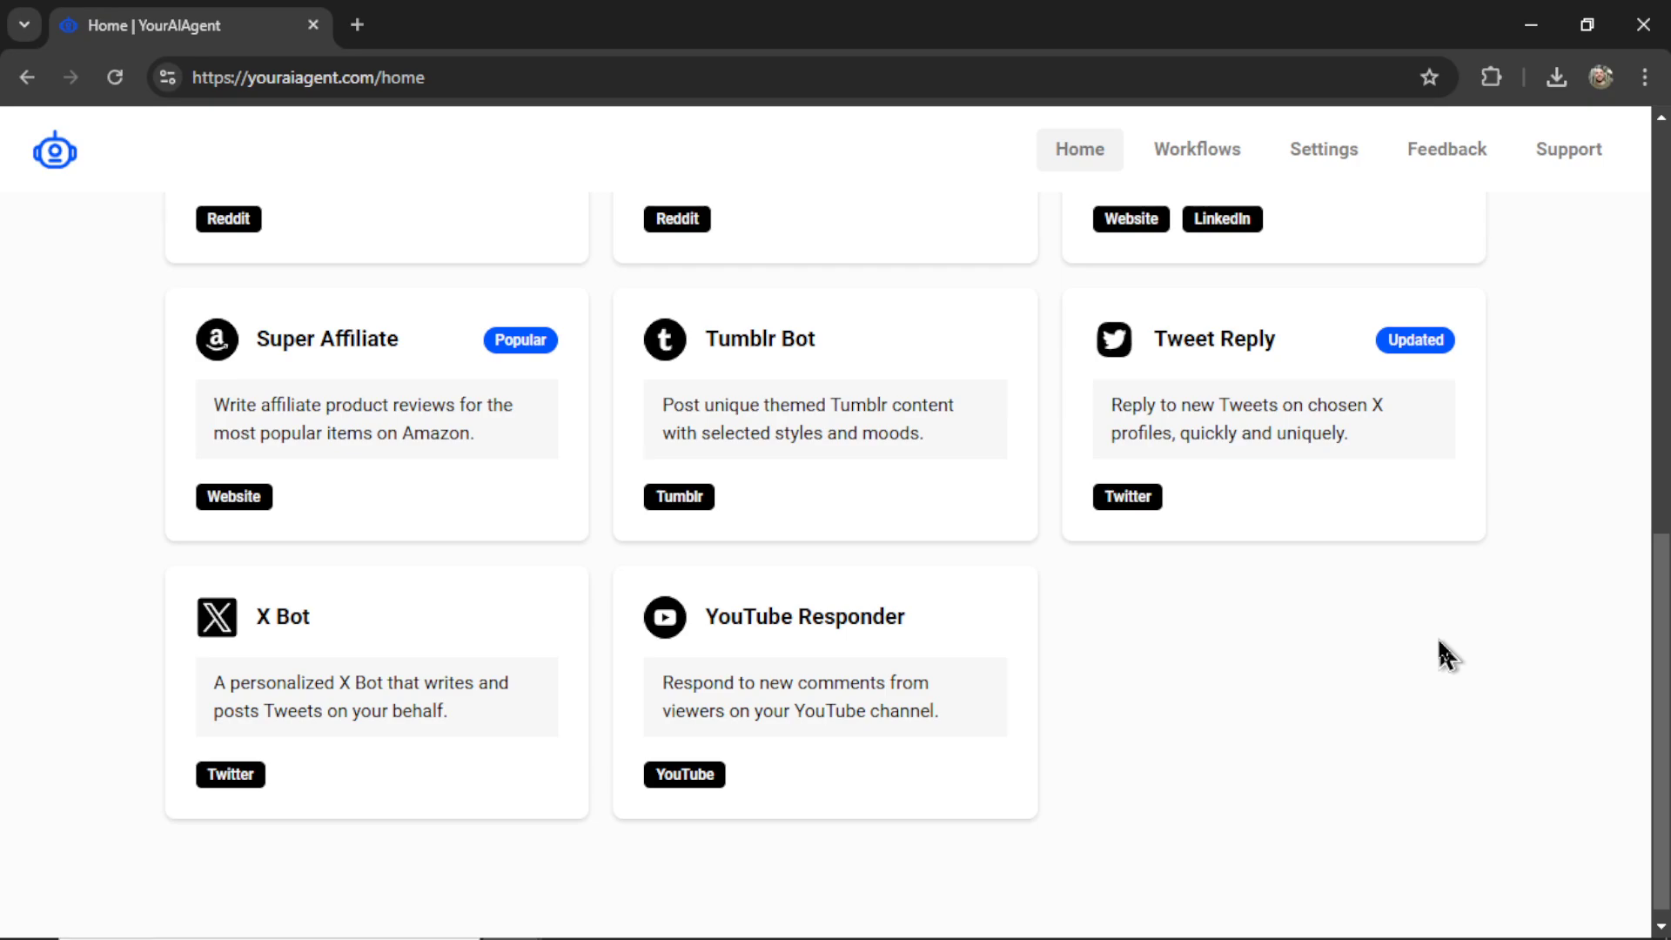
scroll(1440, 654, "up", 10)
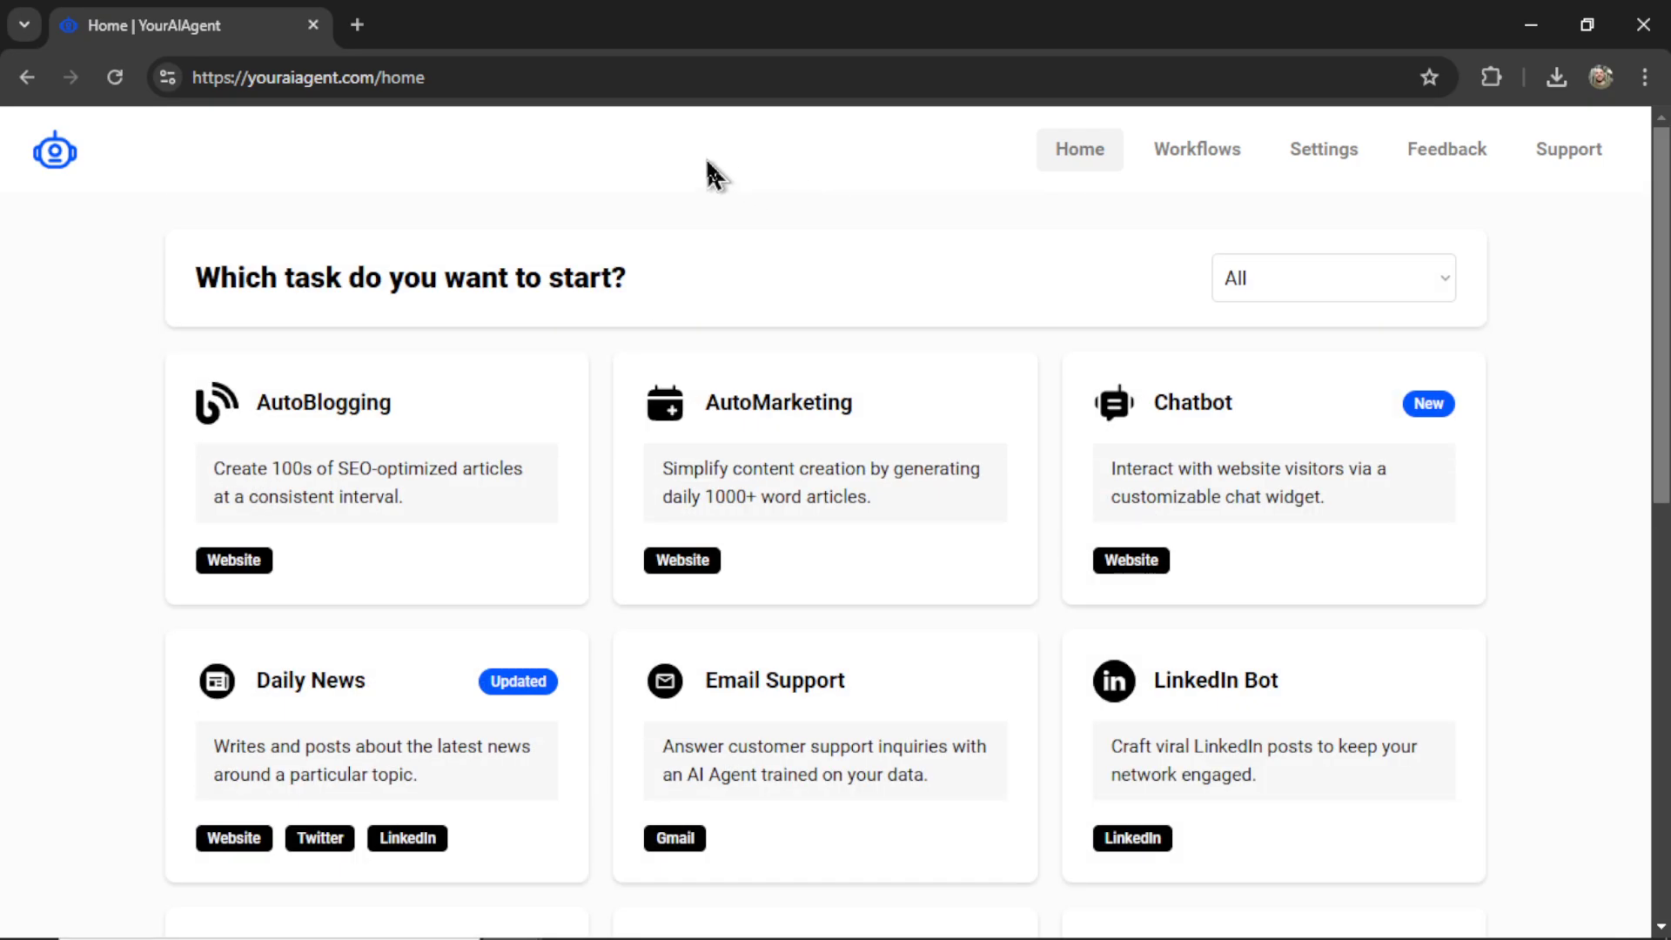